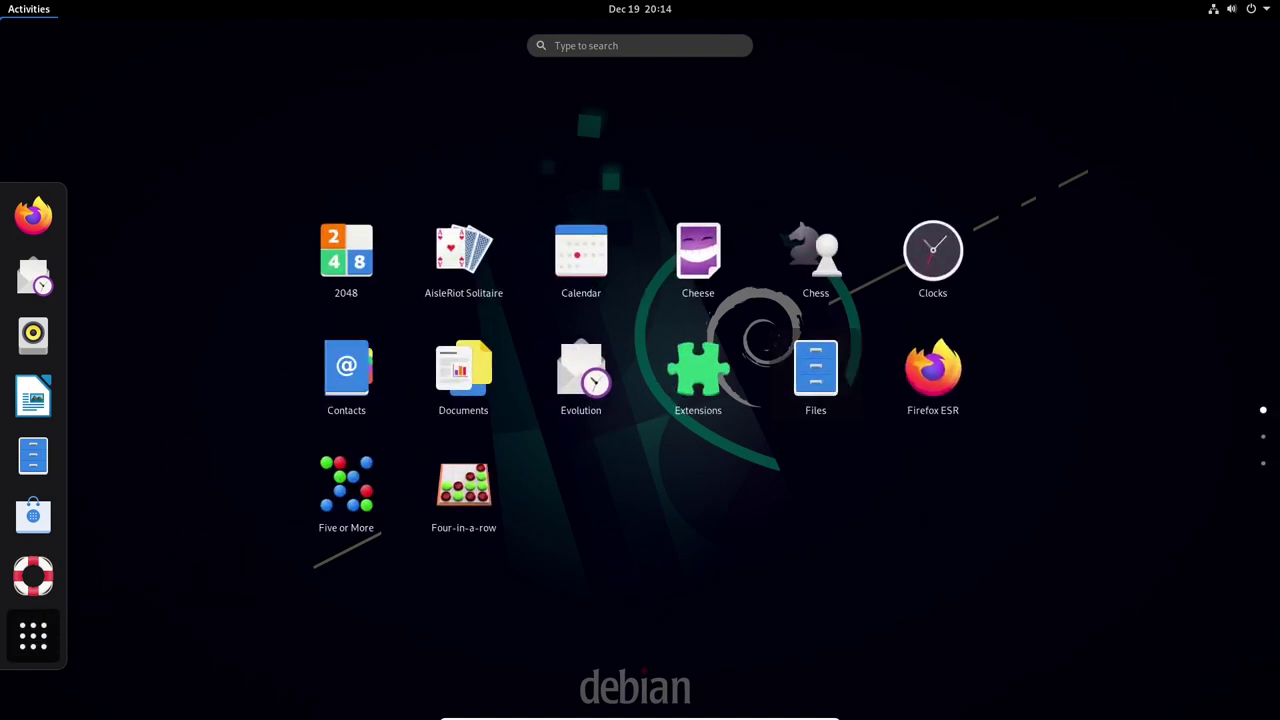
Open the Files application, view its version details in the About information, and close it.
click(815, 372)
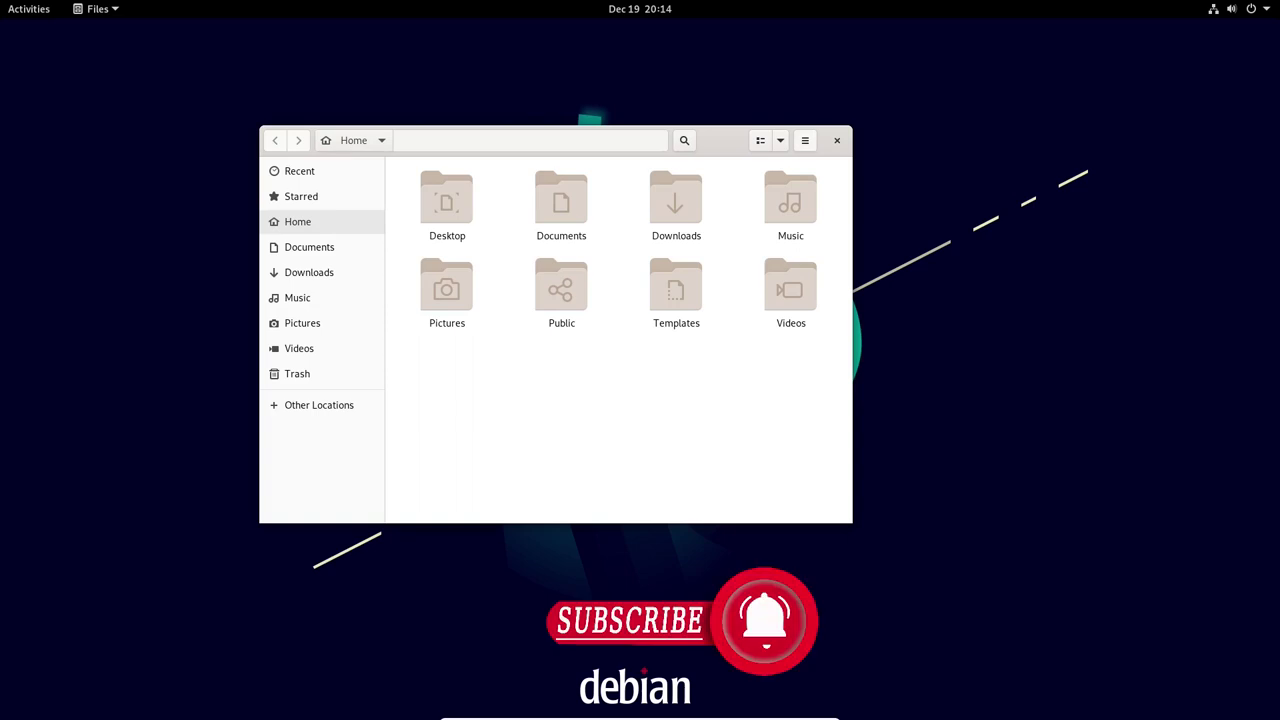
click(805, 140)
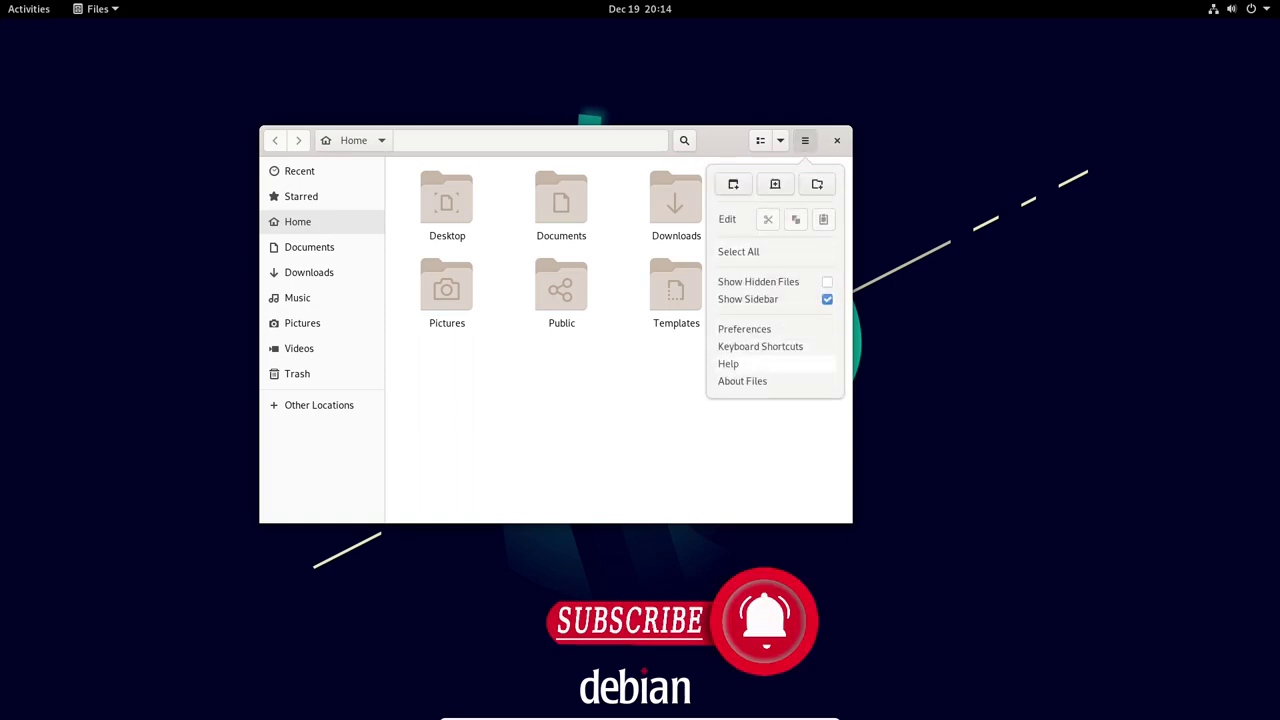
click(742, 381)
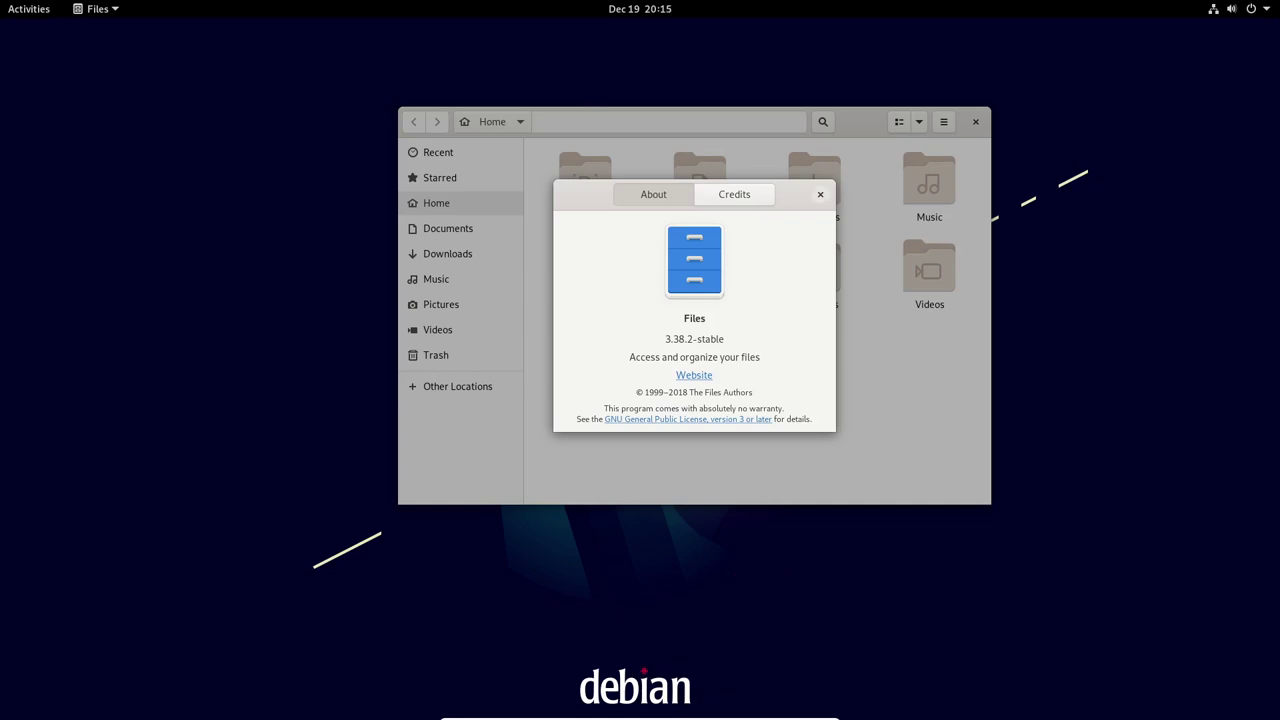
click(820, 194)
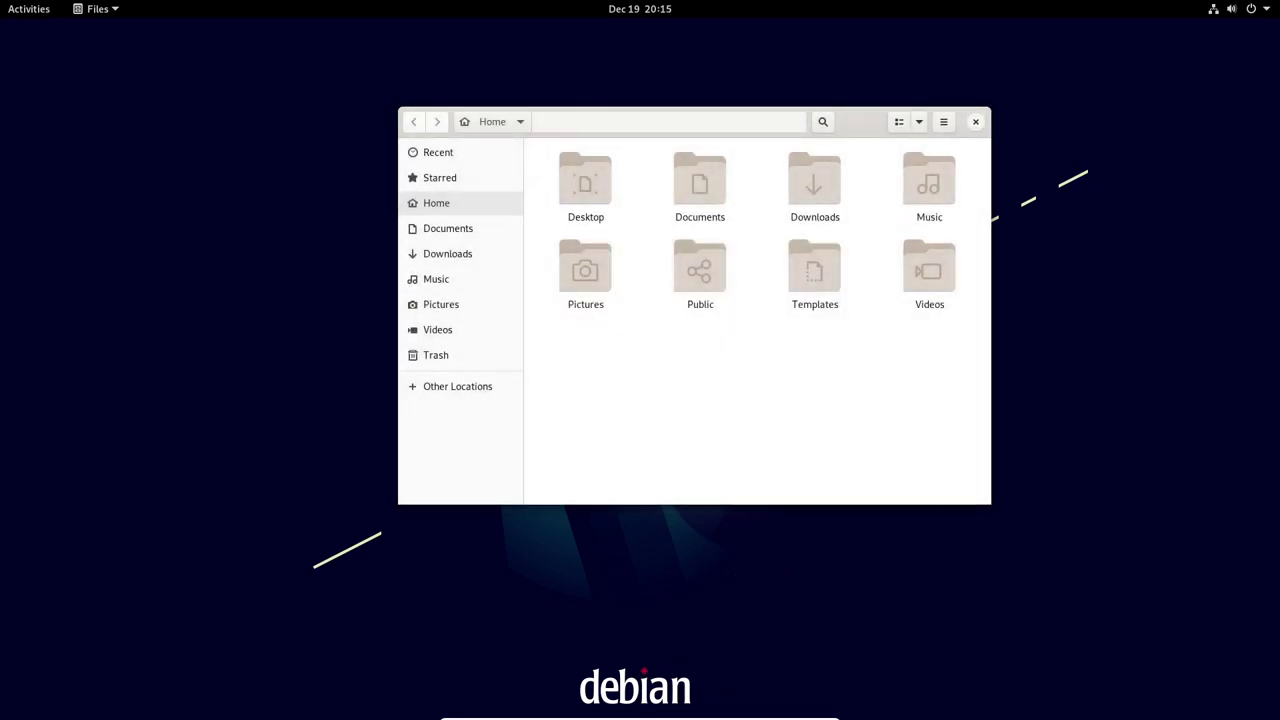
click(976, 122)
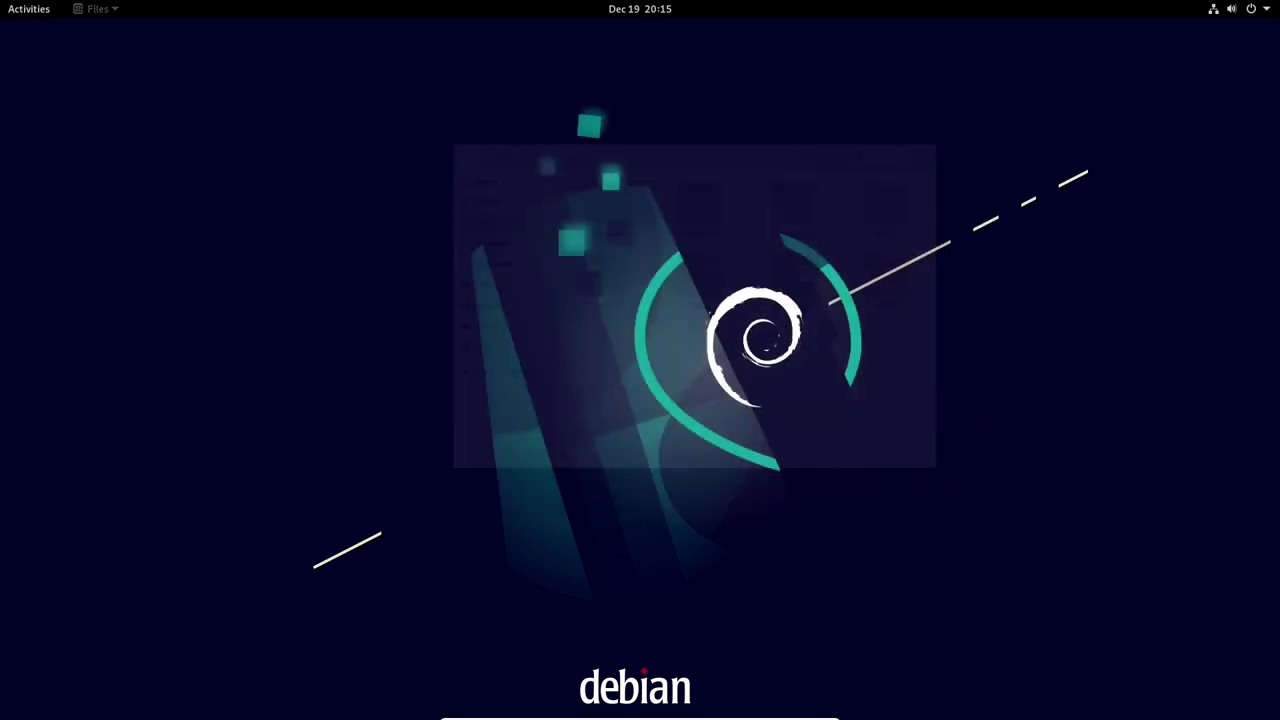
Search the installed applications for "ter" and launch Terminal.
right_click(563, 191)
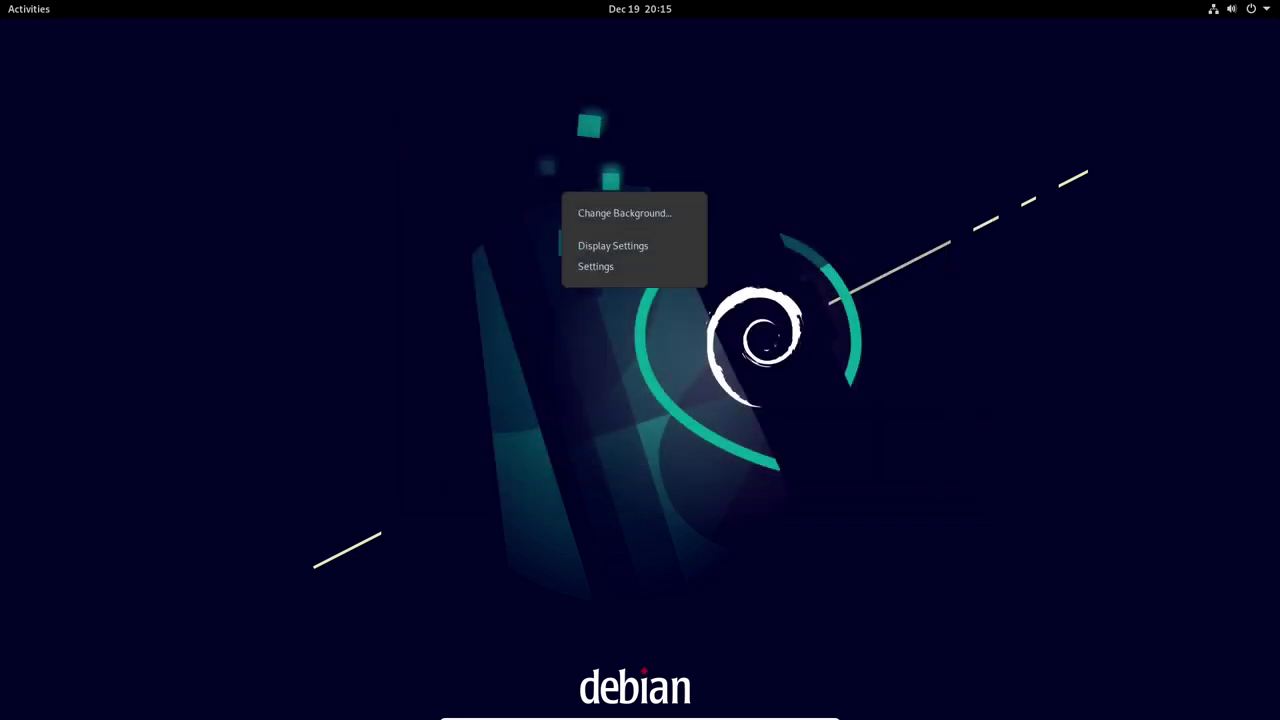
key(Escape)
click(28, 9)
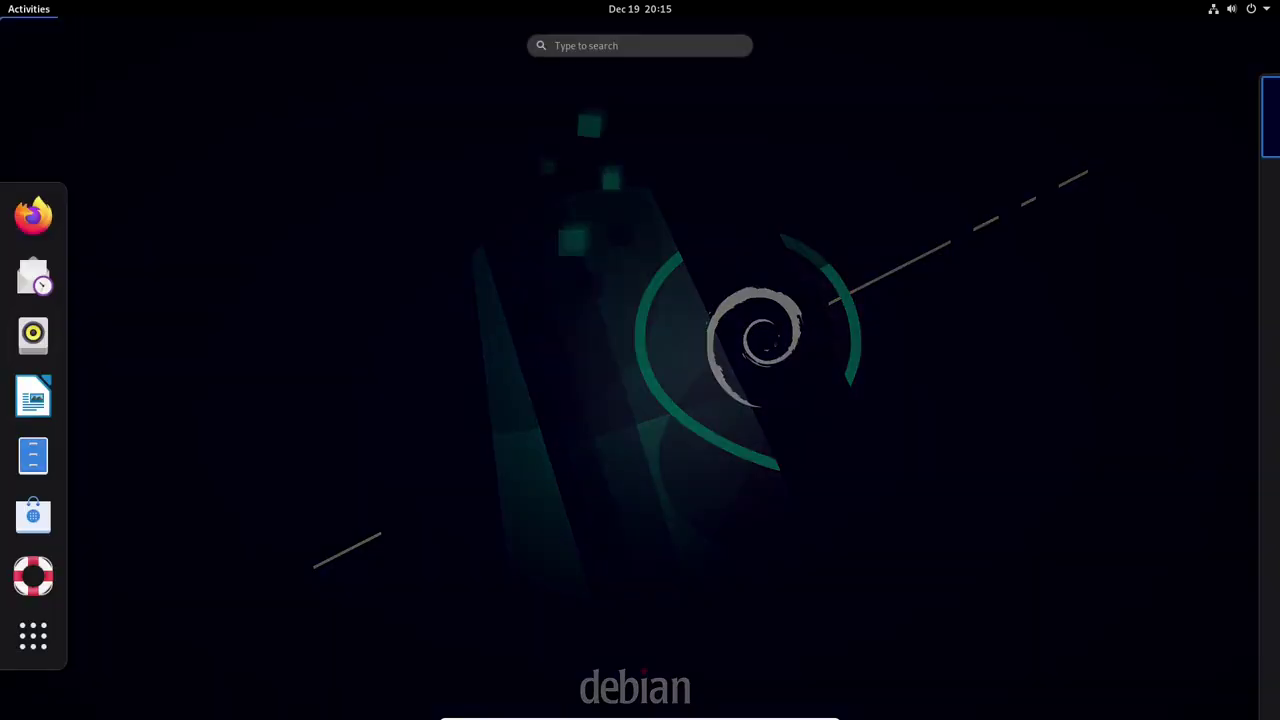
click(33, 636)
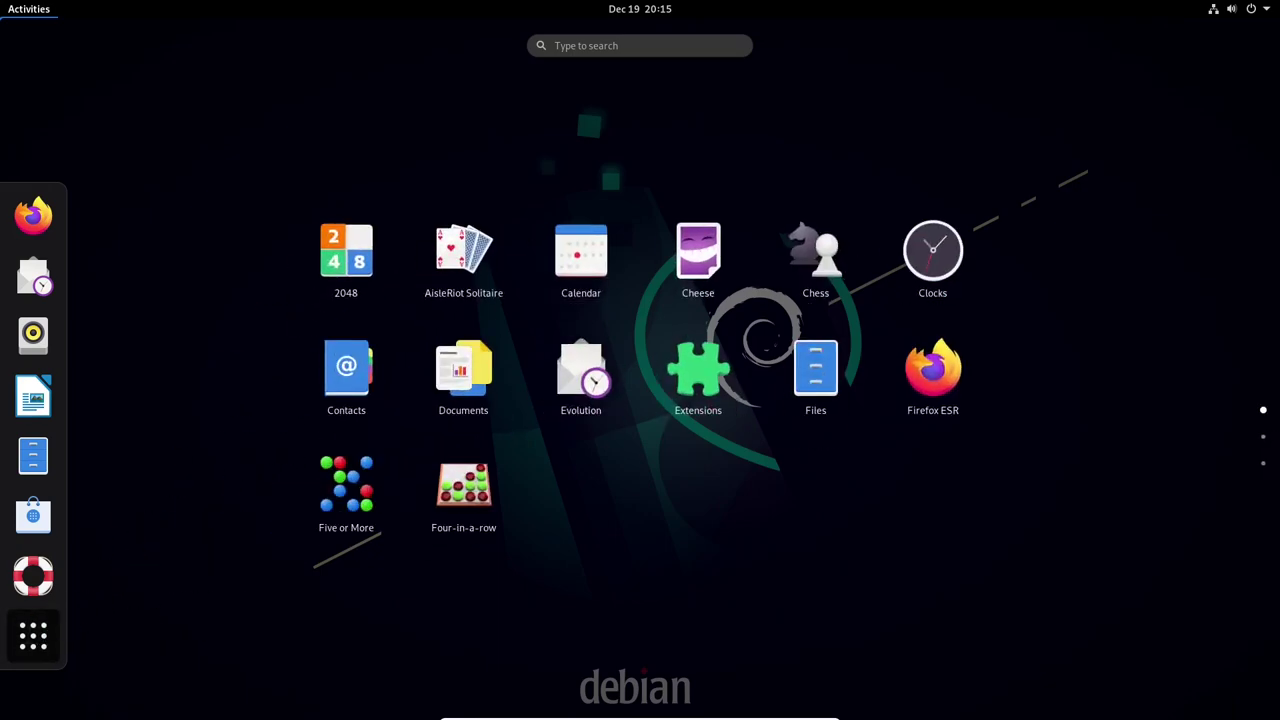
scroll(580, 375, down, 1)
scroll(635, 400, down, 1)
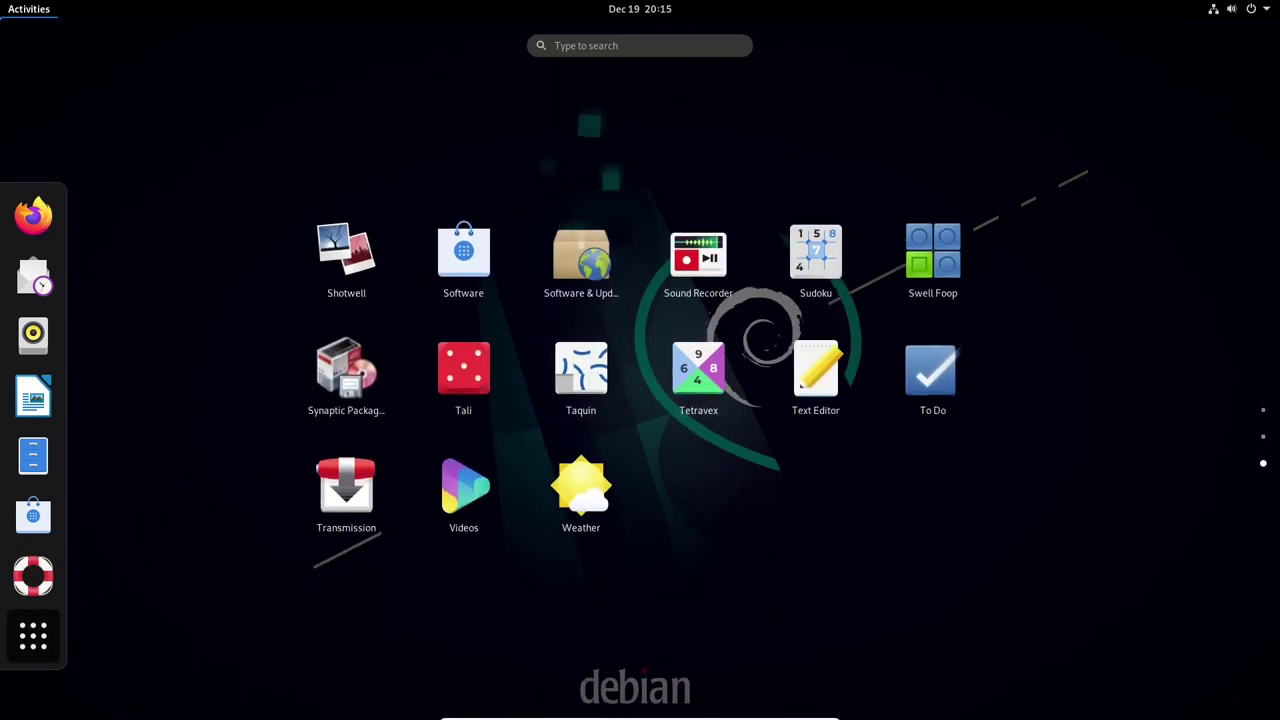
click(626, 46)
text(ter)
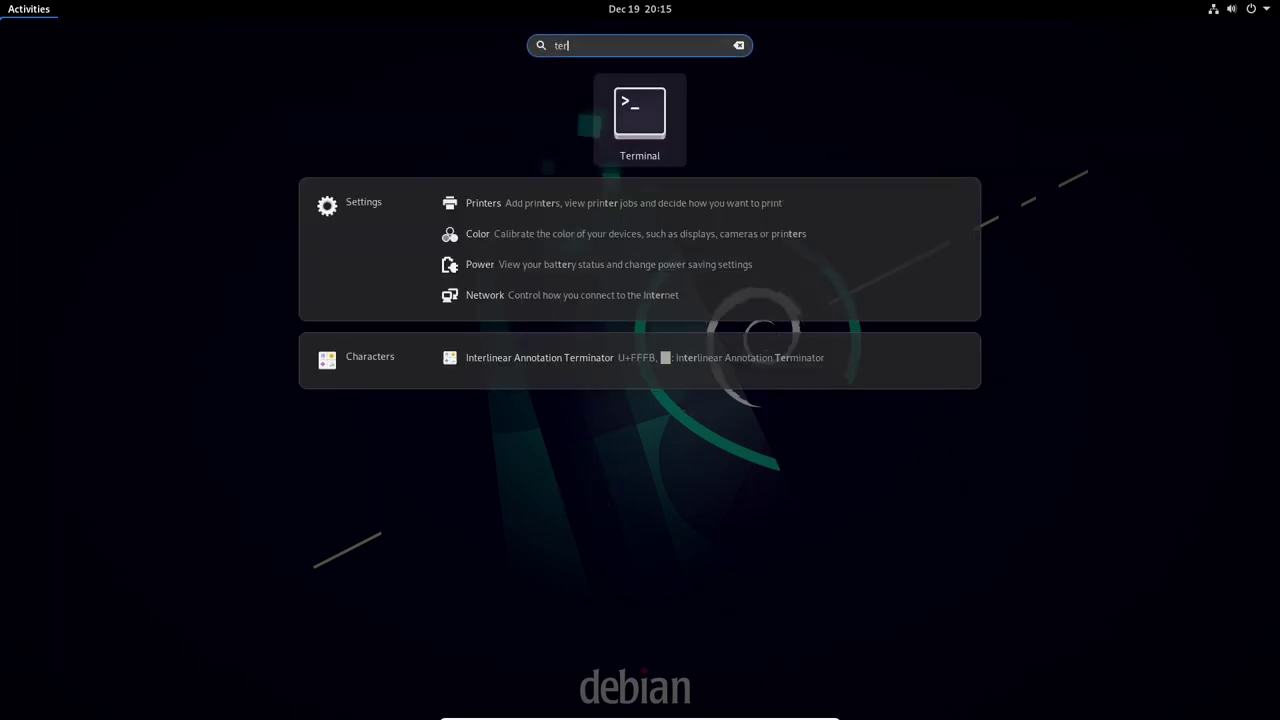
key(Return)
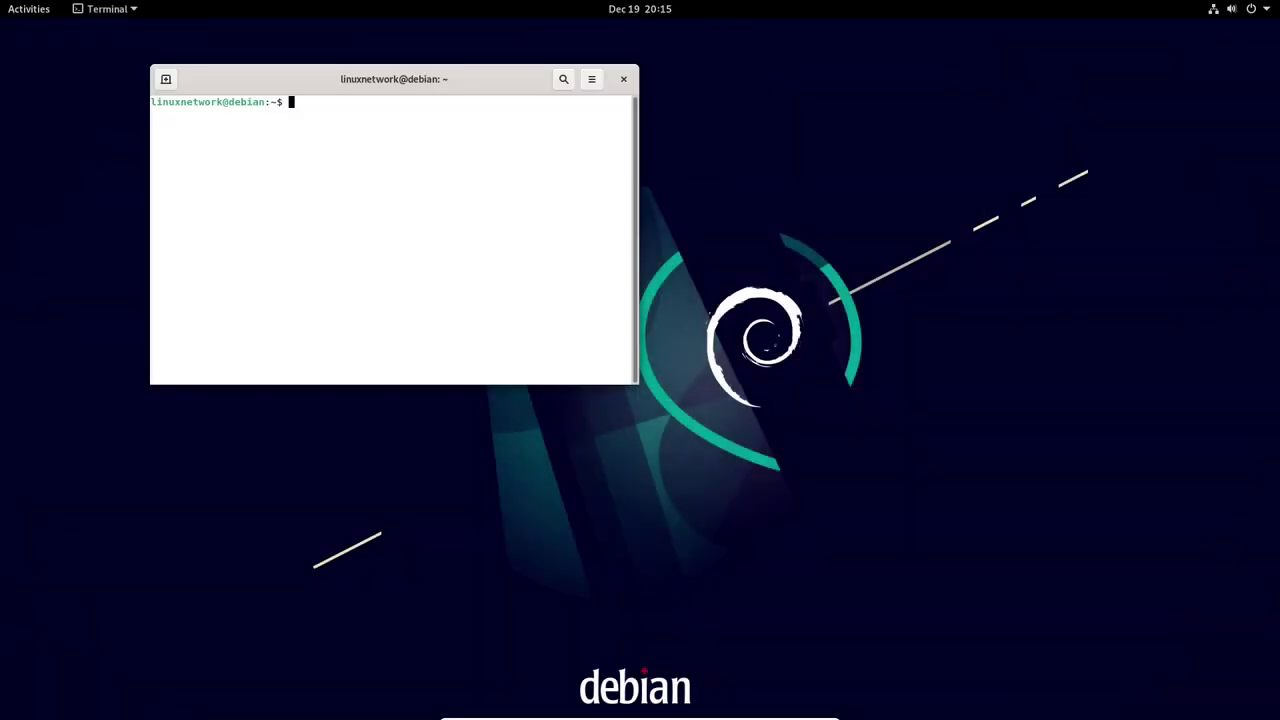
Move the terminal window nearer the middle of the desktop, run uname -a, and close the terminal.
drag(470, 79, 736, 168)
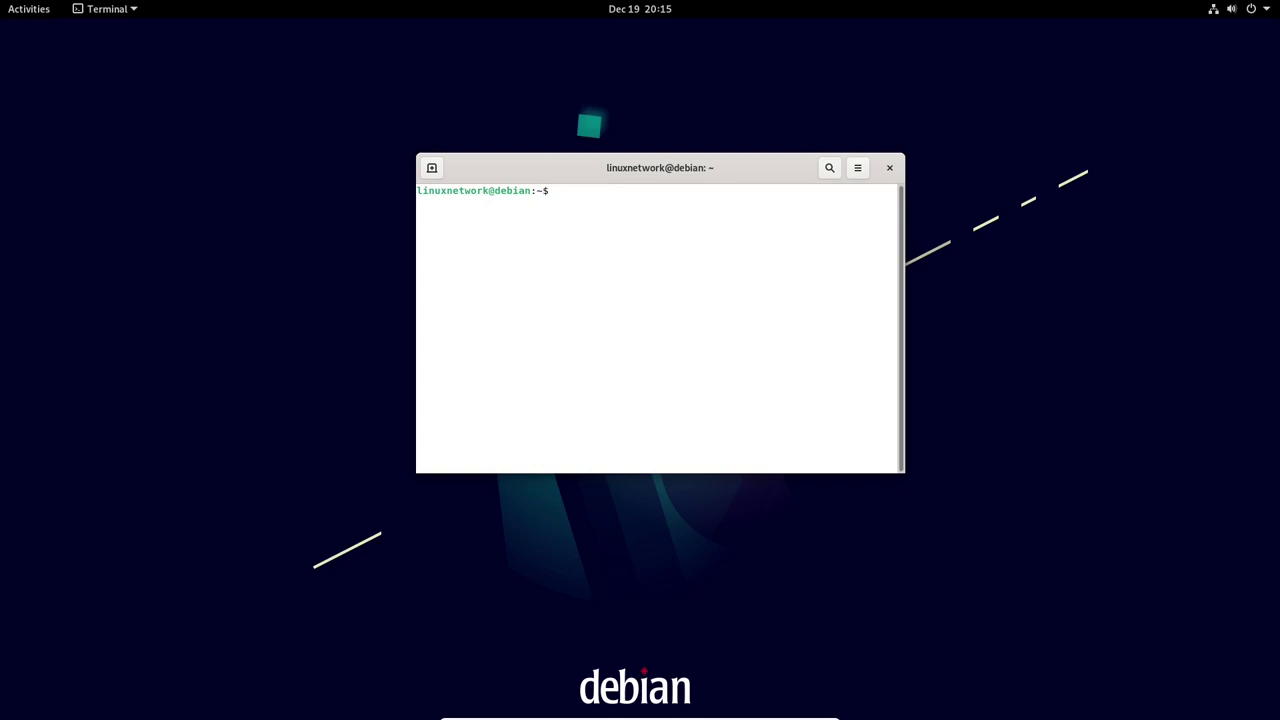
text(uname -a)
key(Return)
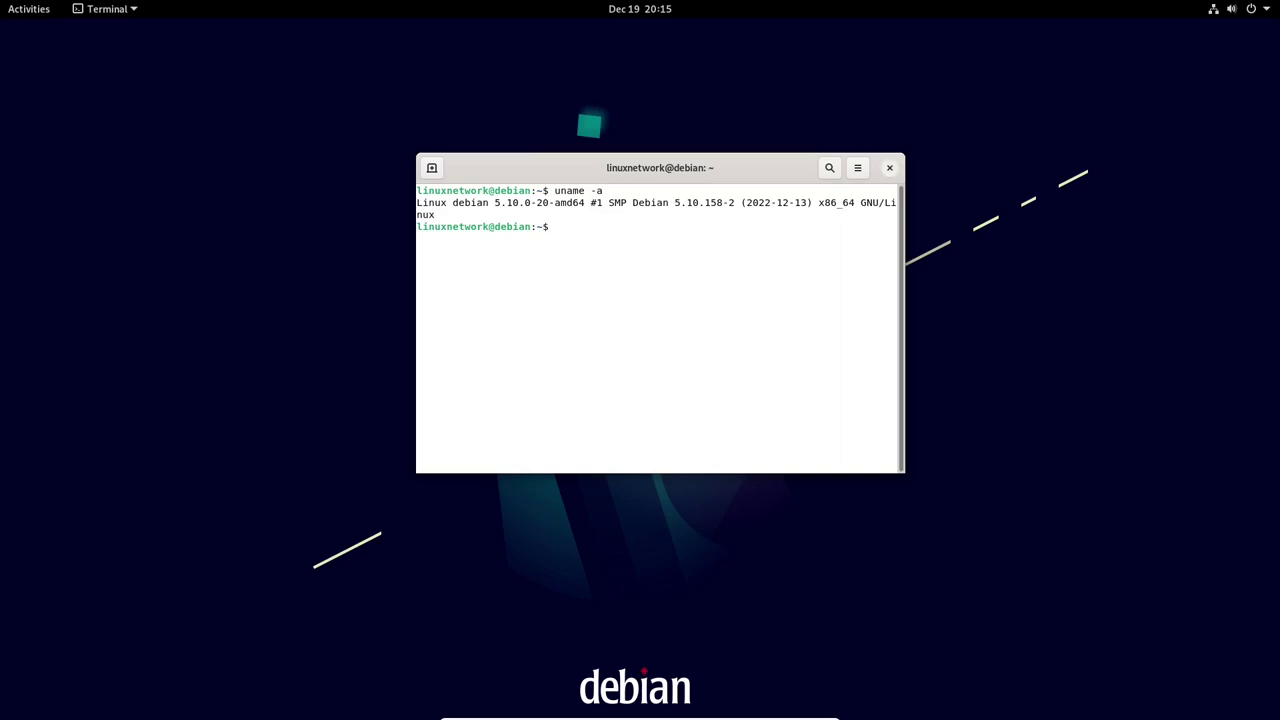
click(890, 168)
Open the system Settings and display the About page.
click(28, 9)
click(28, 9)
click(1238, 8)
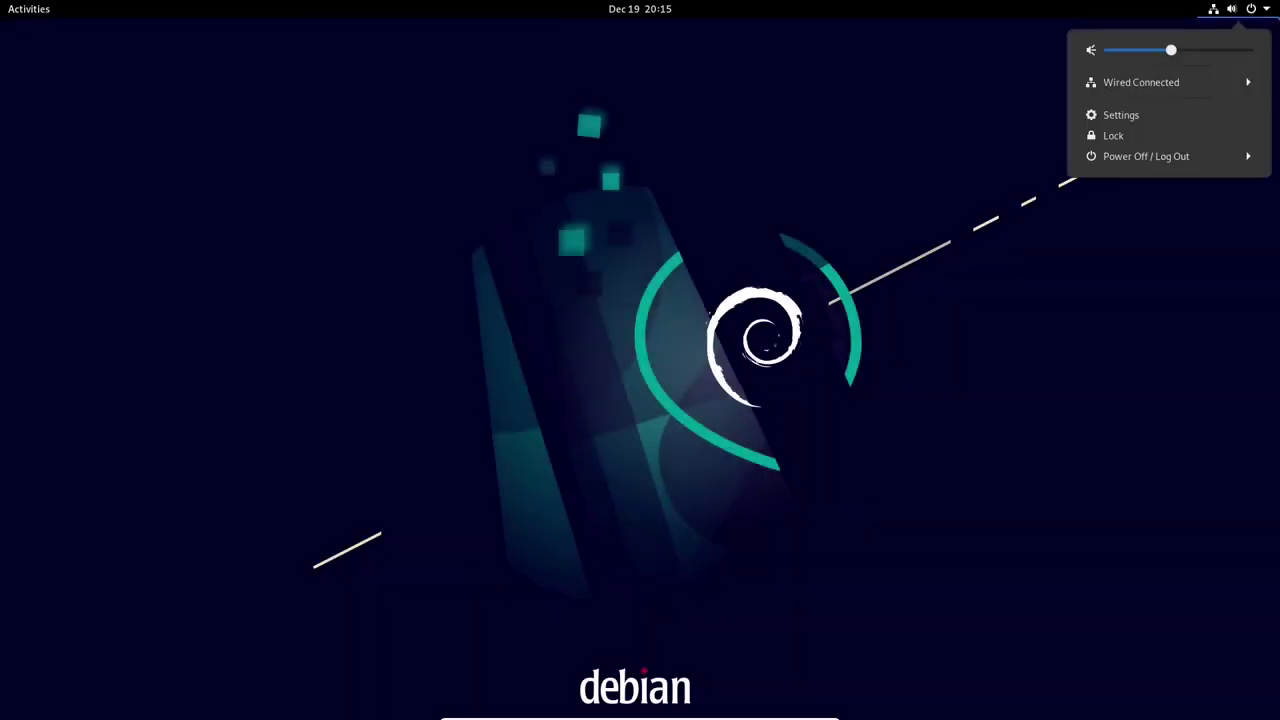
click(1121, 115)
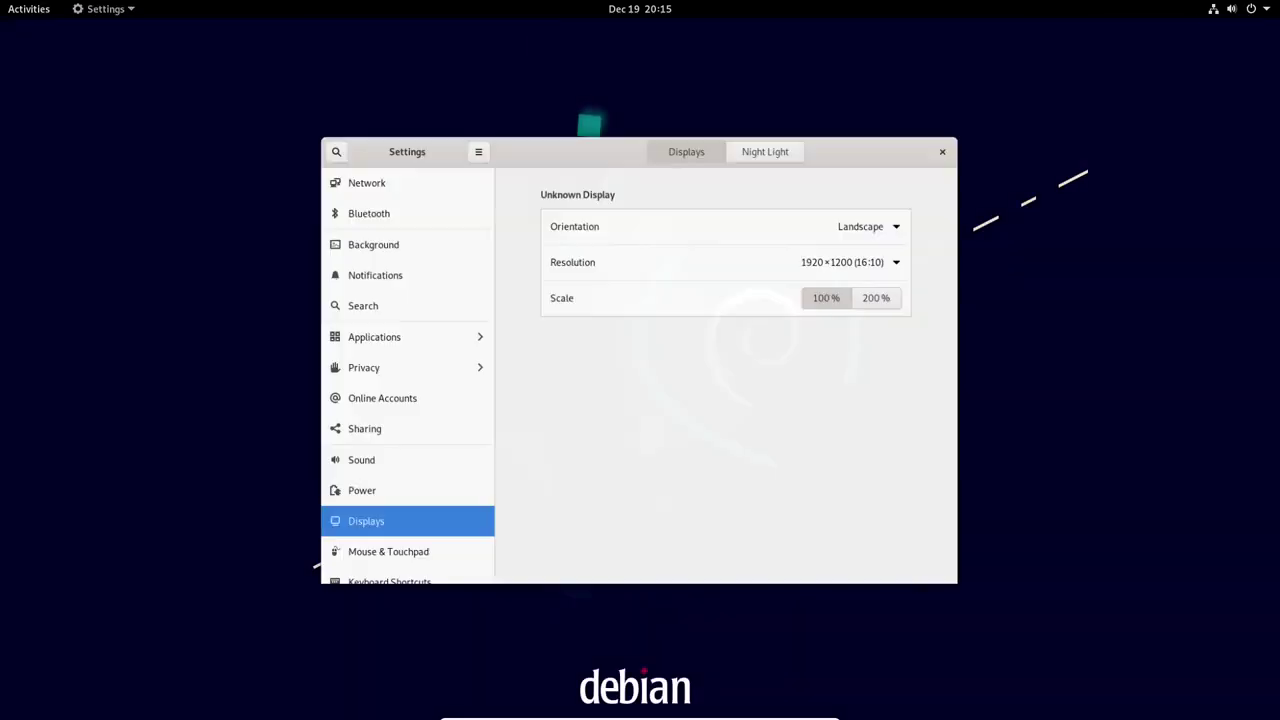
scroll(401, 370, down, 5)
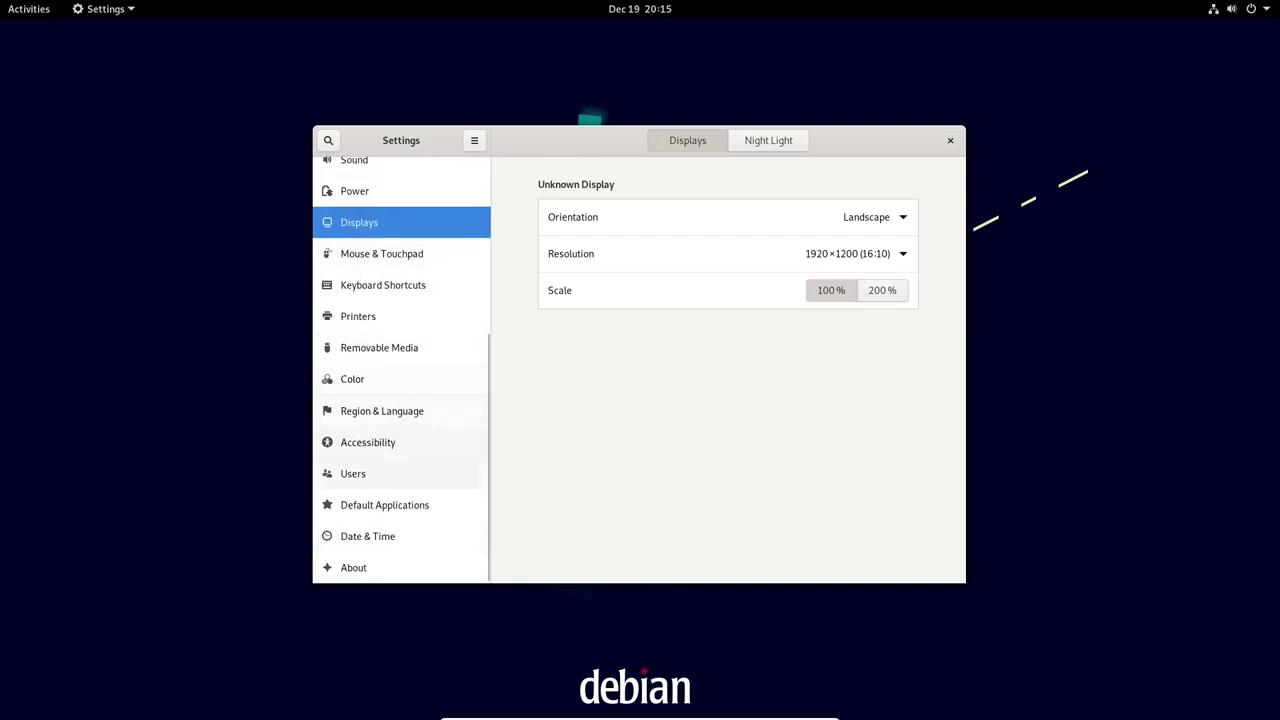
click(401, 568)
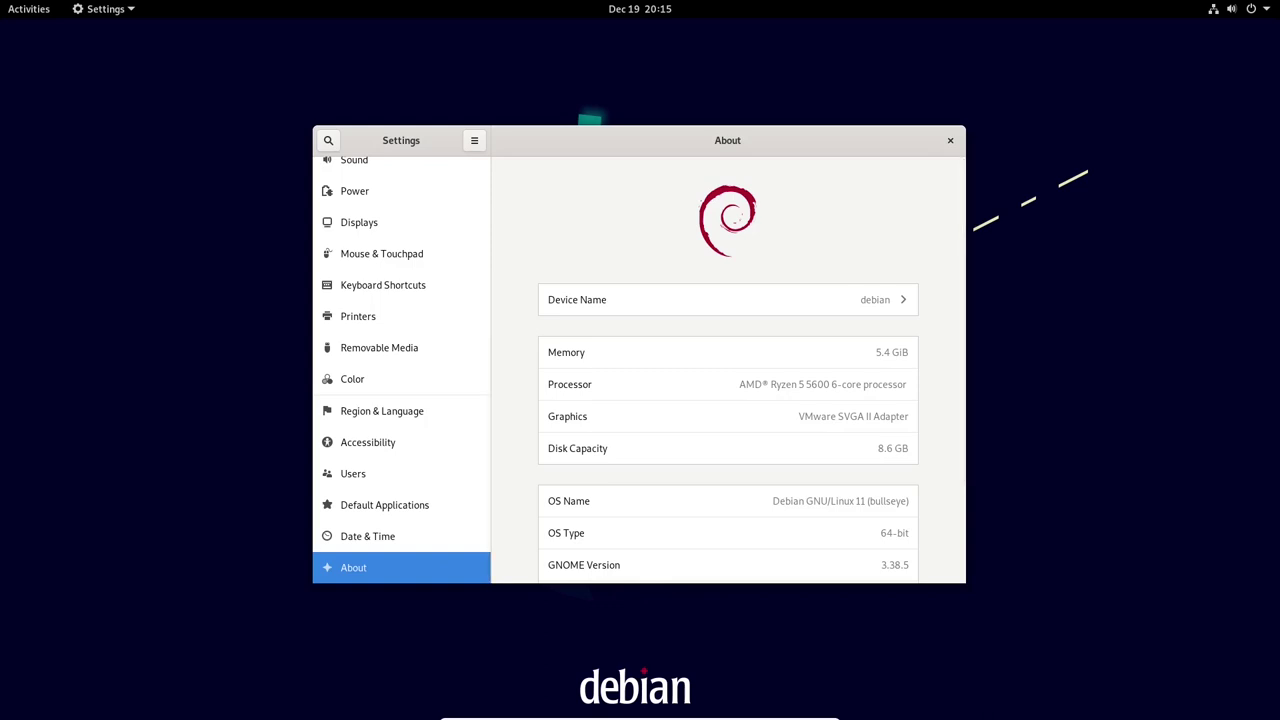
Examine the hardware and operating system details on the About page, highlighting the Windowing System value.
scroll(728, 370, down, 1)
scroll(728, 370, down, 1)
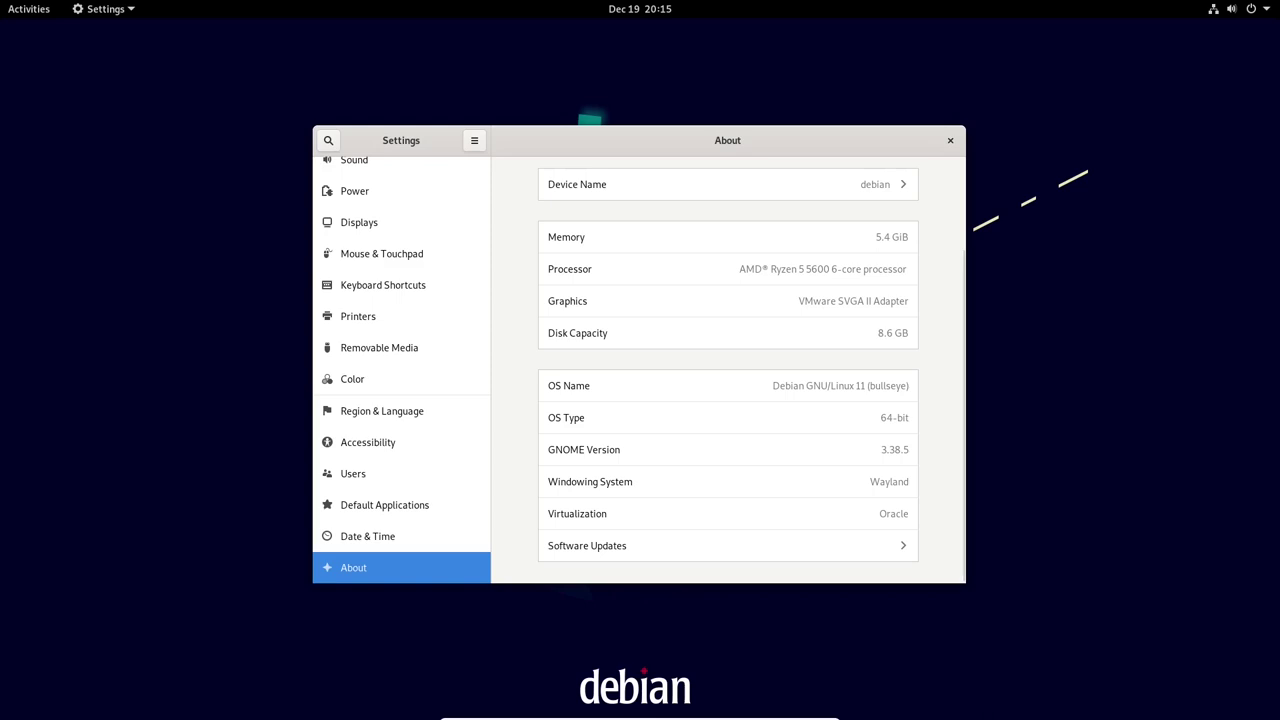
double_click(889, 482)
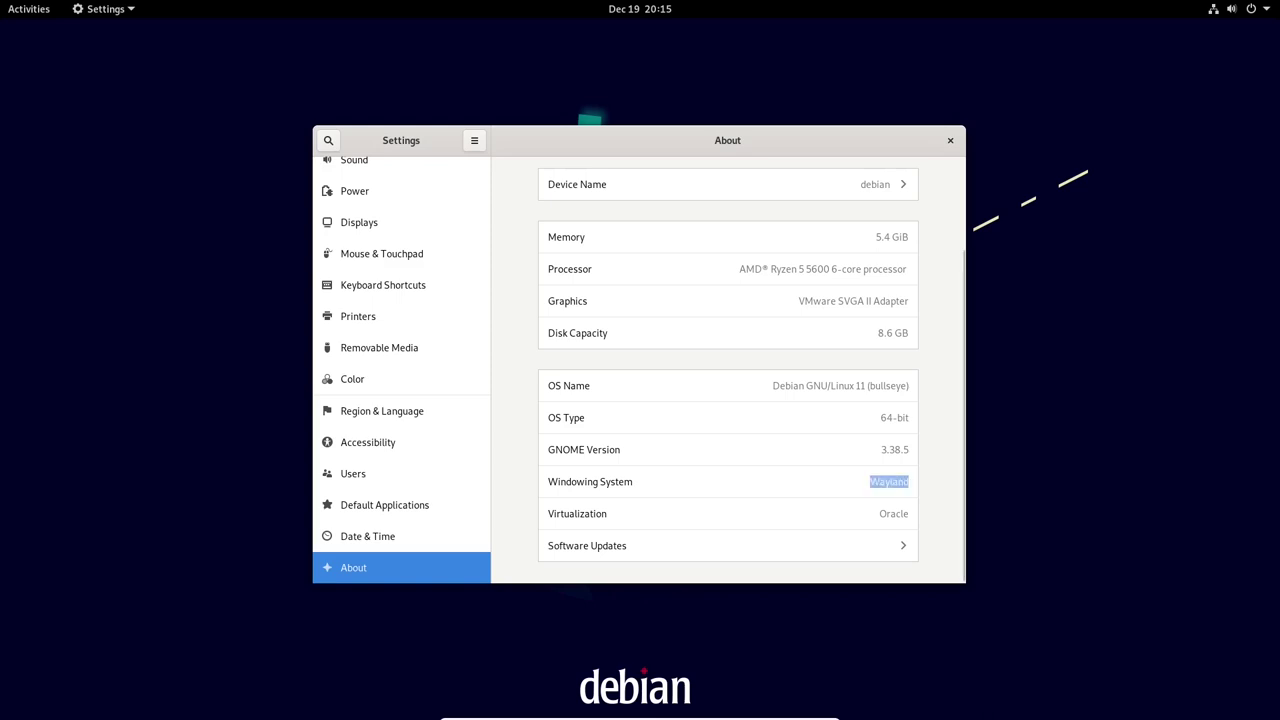
scroll(727, 370, up, 2)
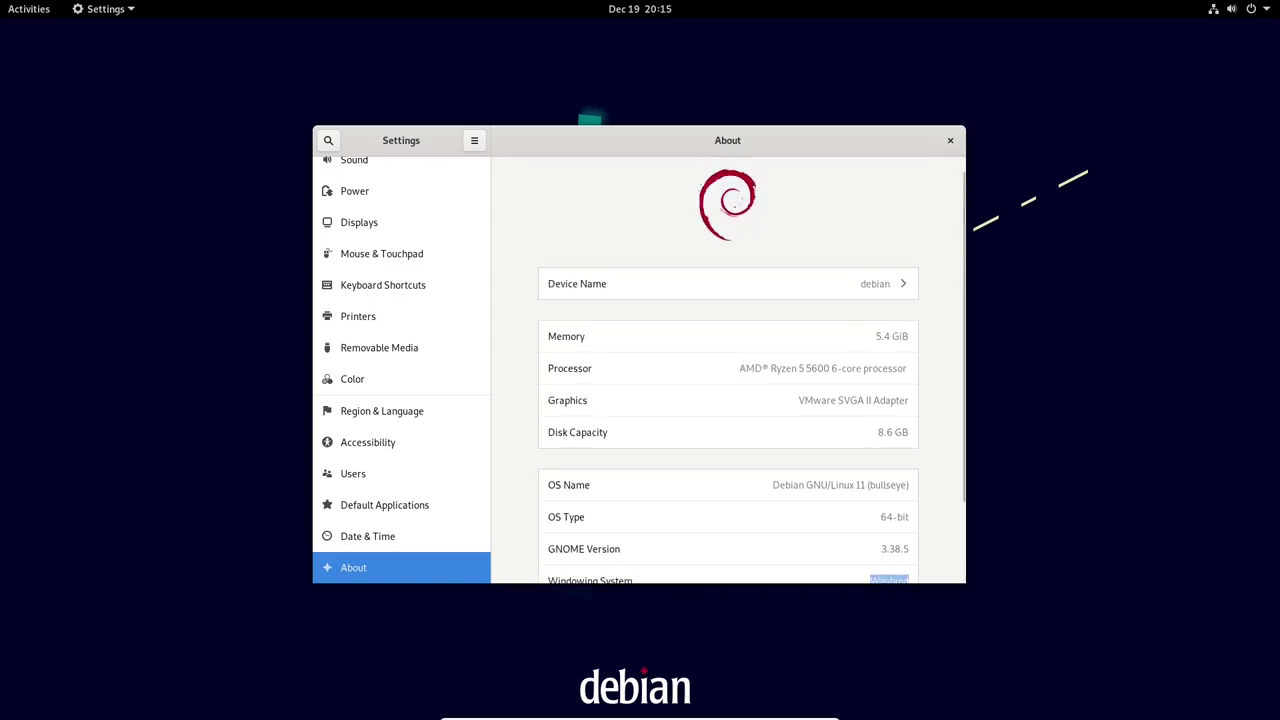
scroll(728, 370, up, 1)
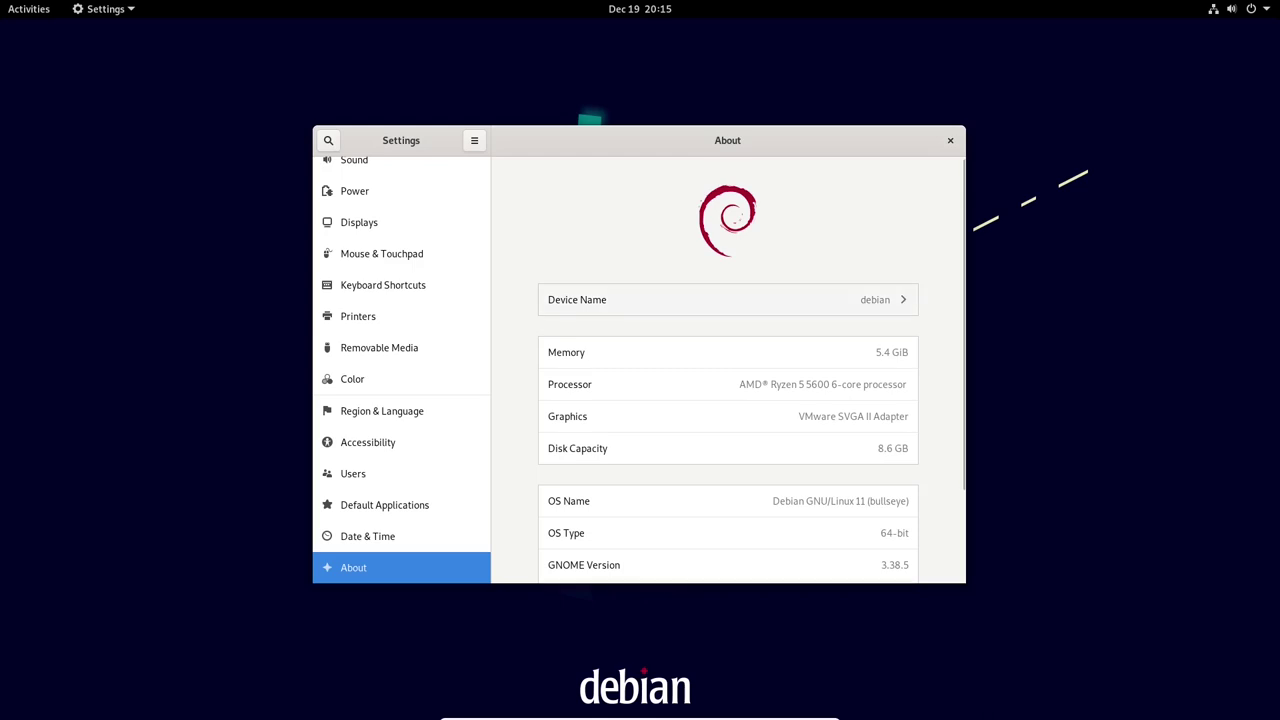
View the Rename Device dialog without renaming the device, and close the system settings.
click(728, 299)
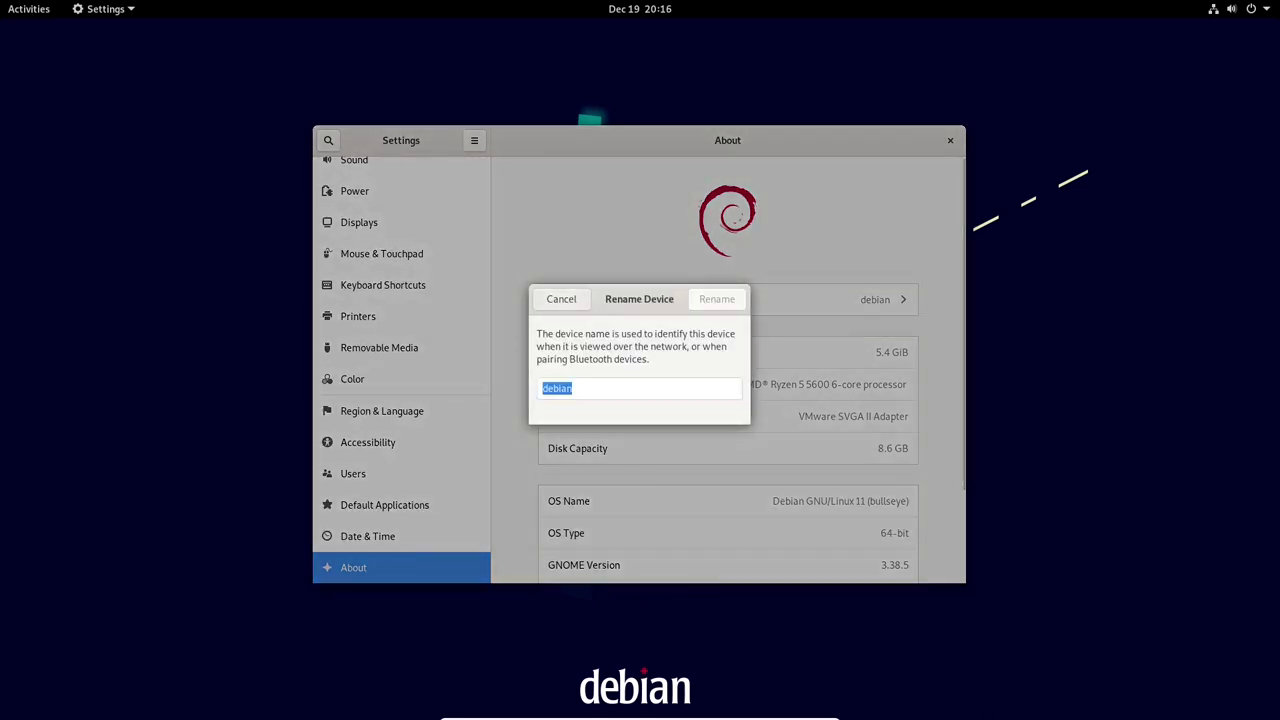
key(Escape)
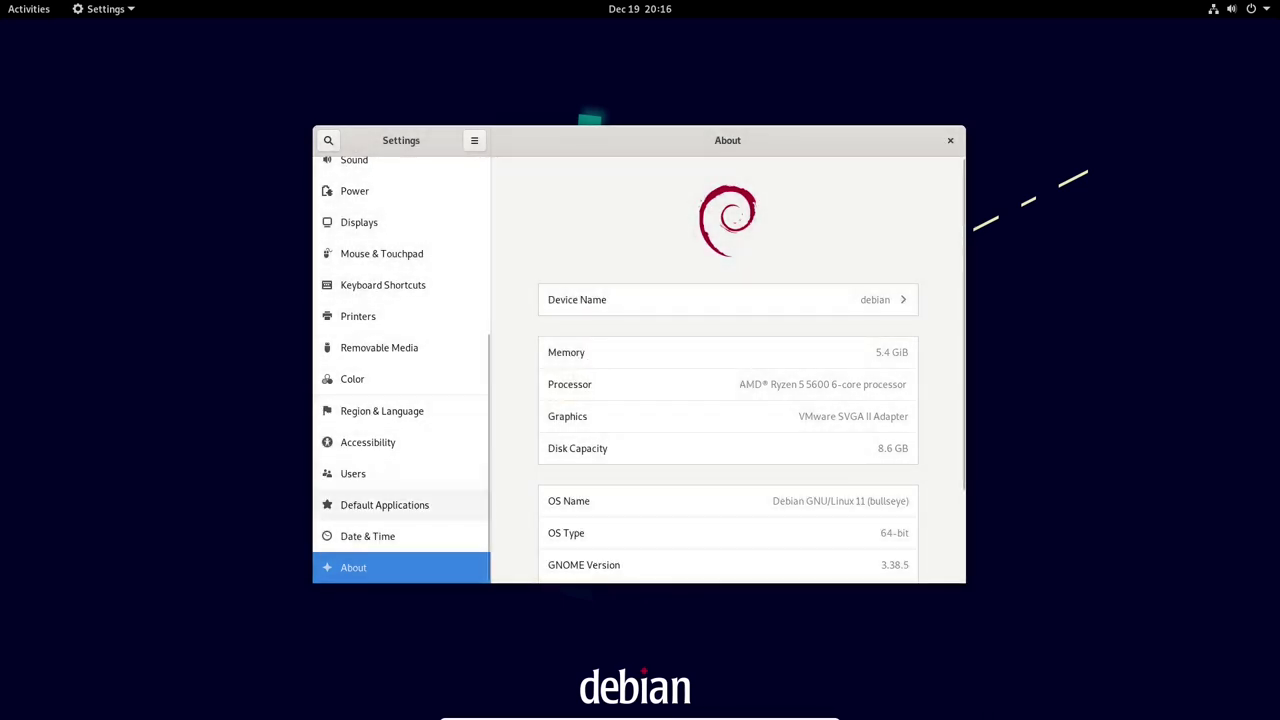
scroll(401, 370, up, 6)
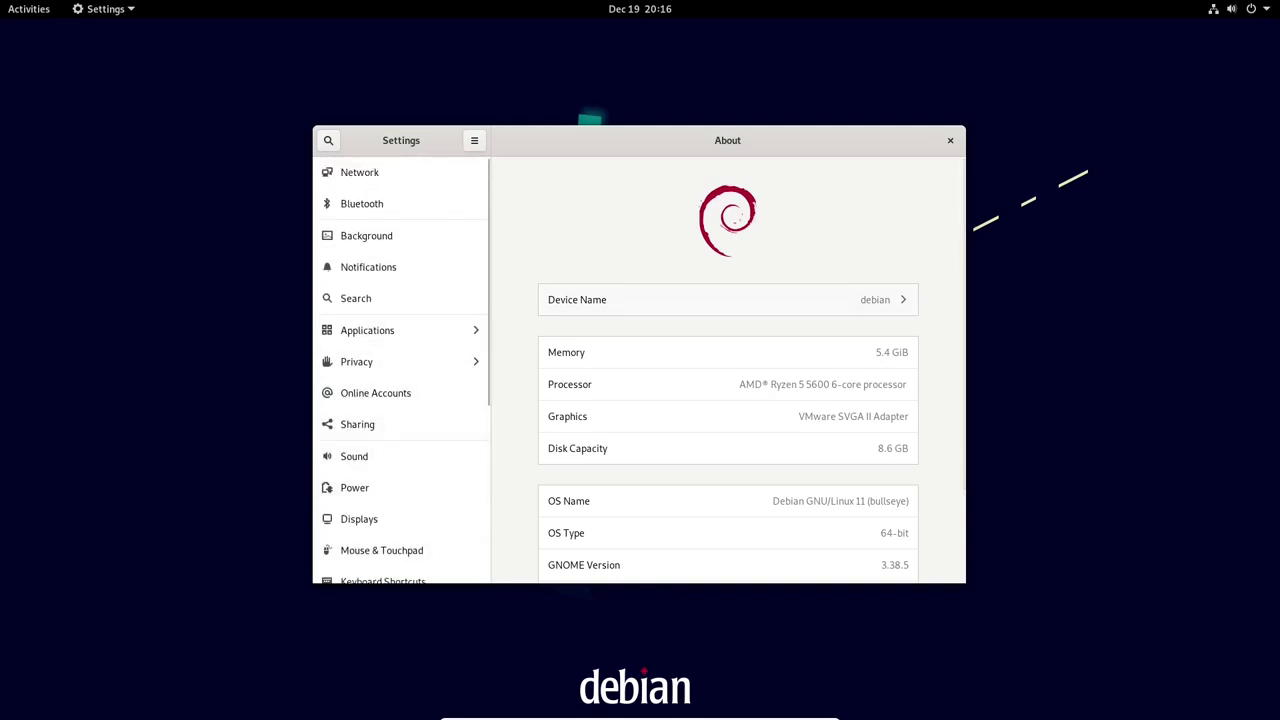
click(950, 141)
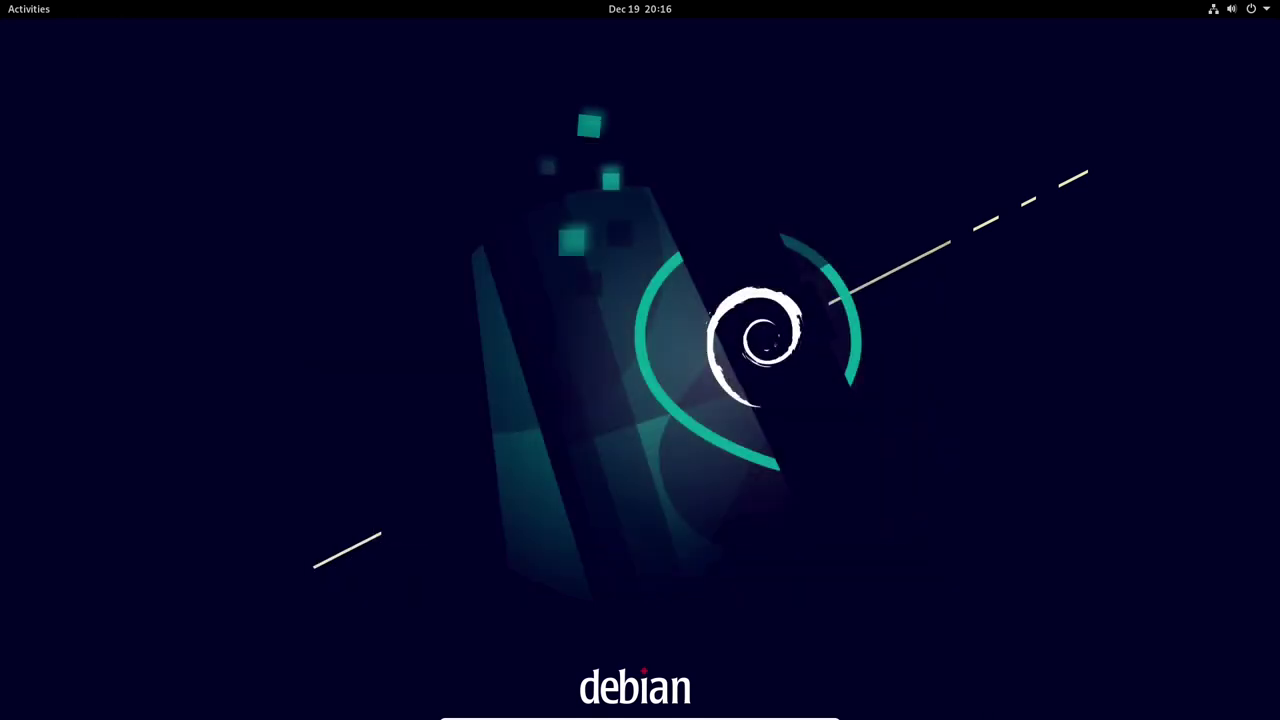
Browse the installed applications across all pages of the application grid and launch Software.
click(28, 9)
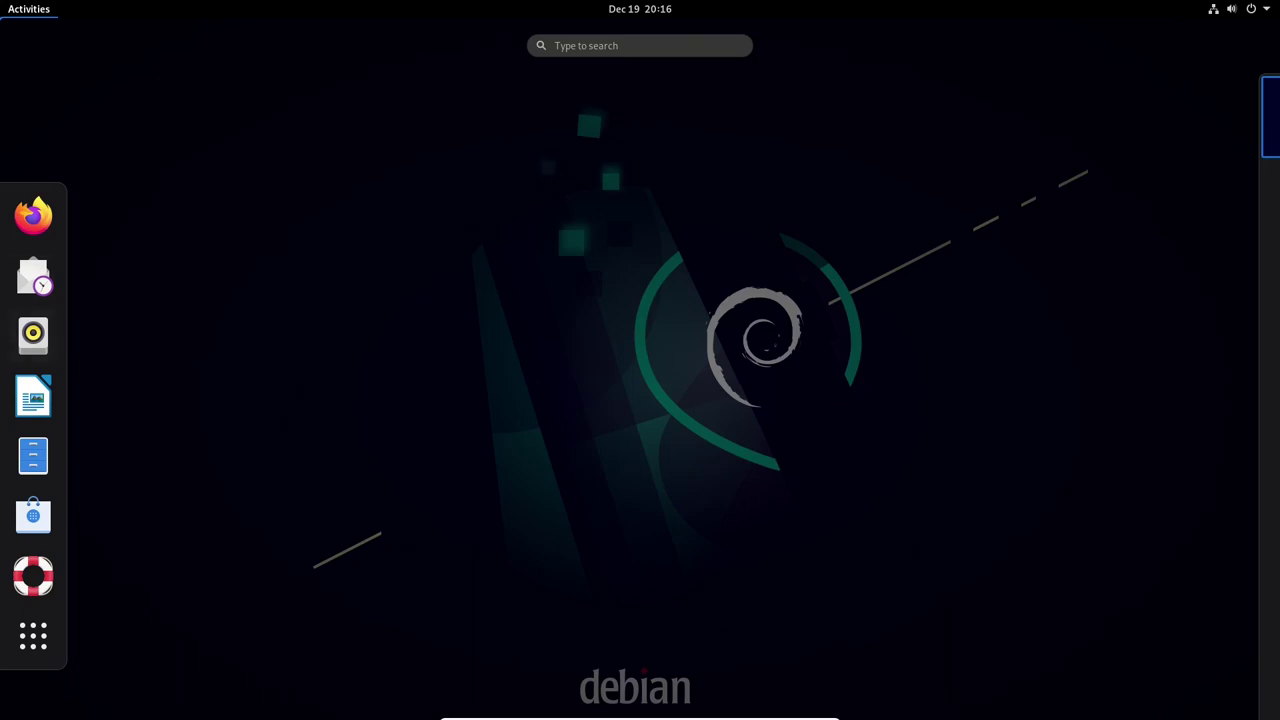
click(33, 635)
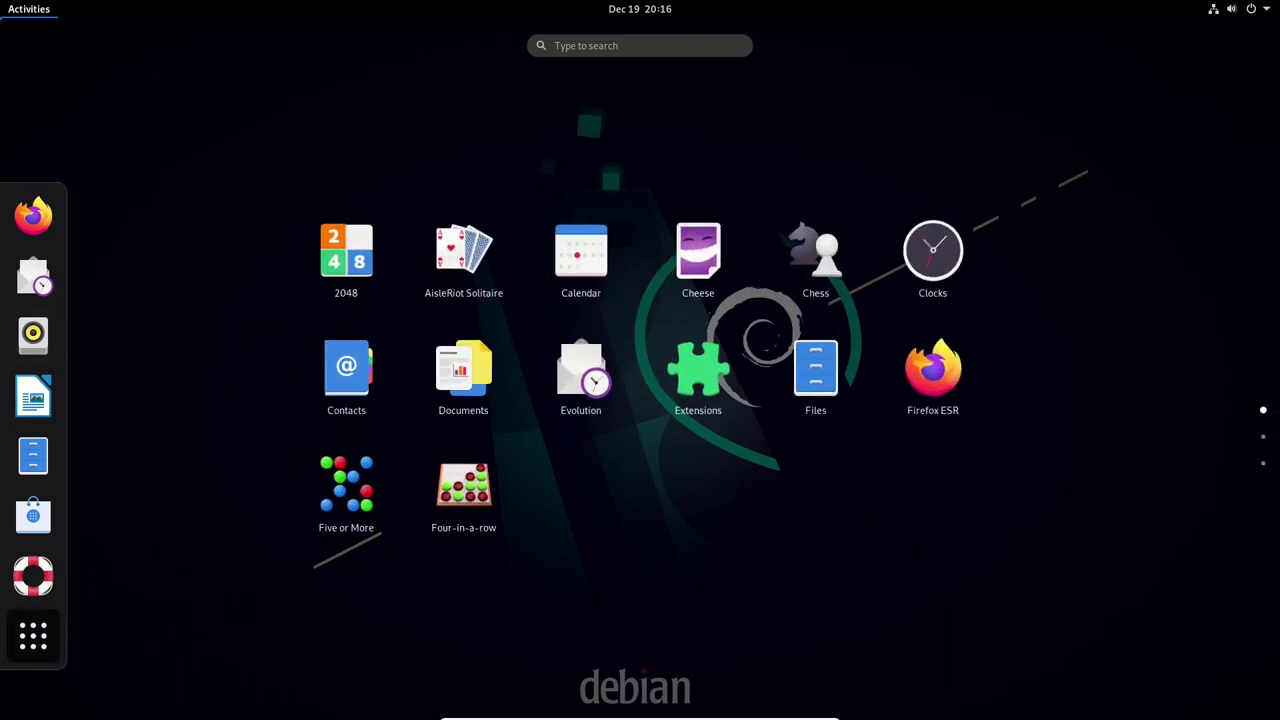
scroll(640, 430, down, 1)
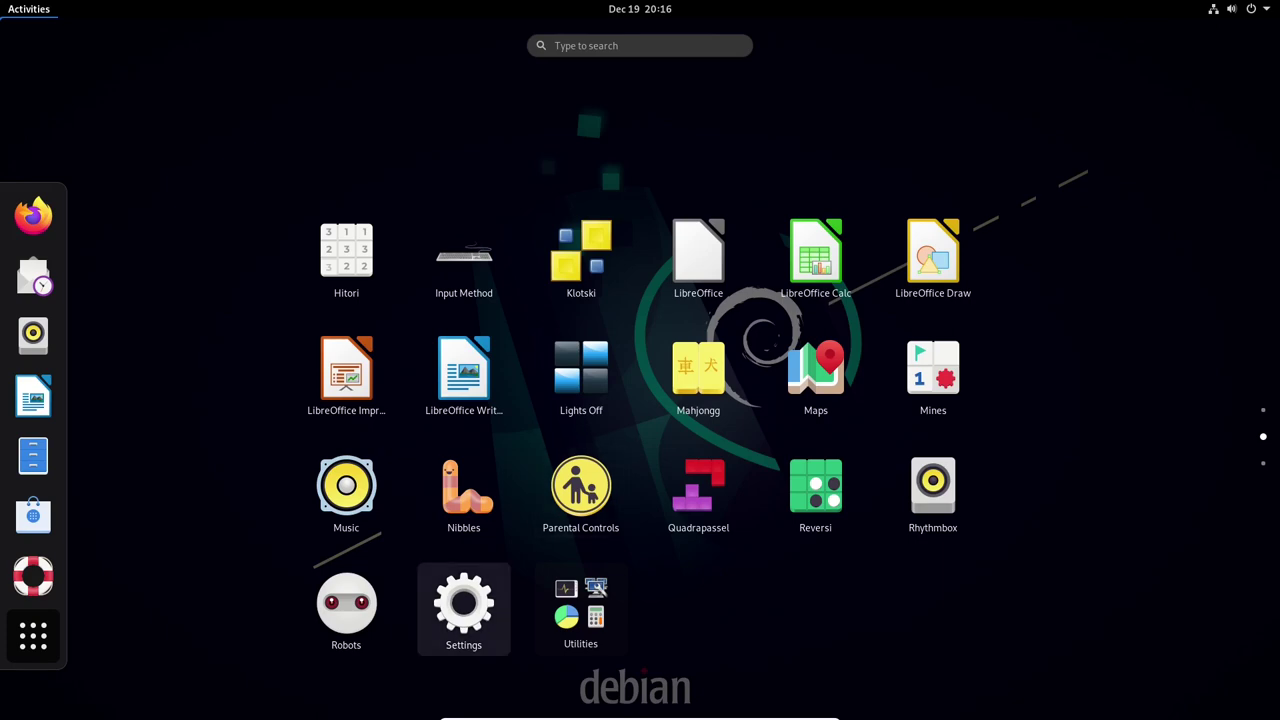
scroll(640, 430, down, 1)
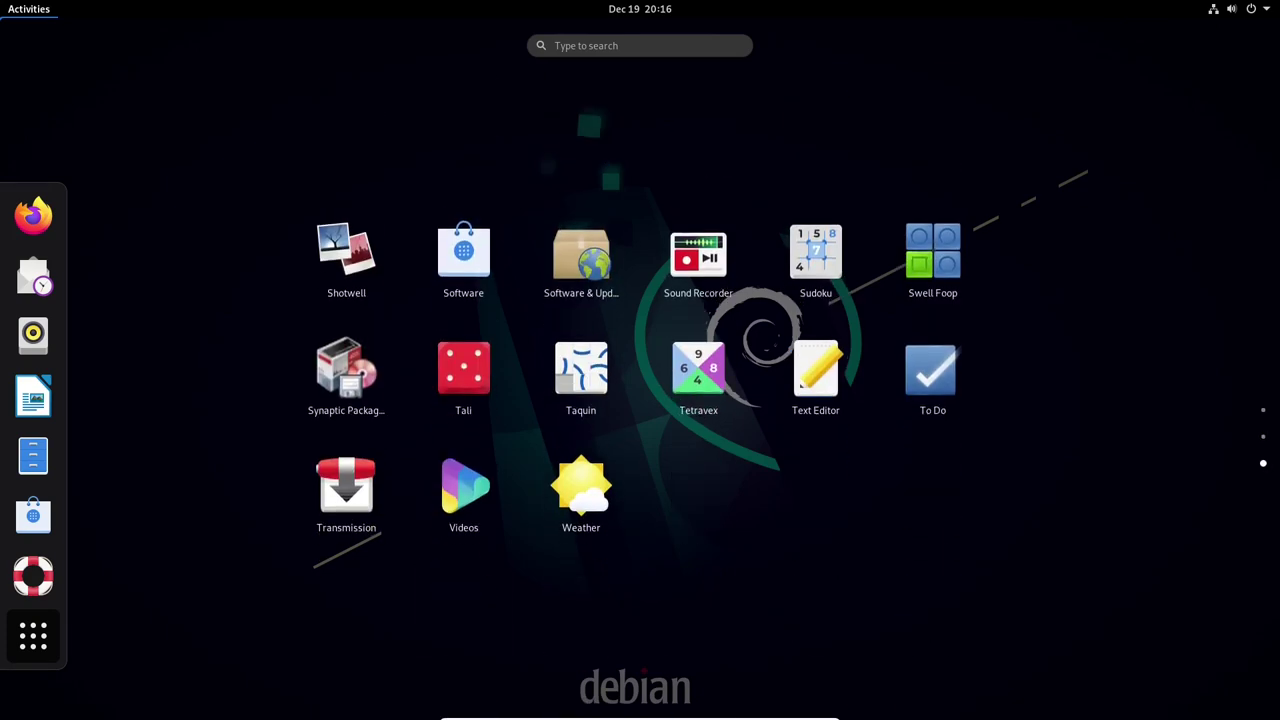
click(463, 257)
key(Return)
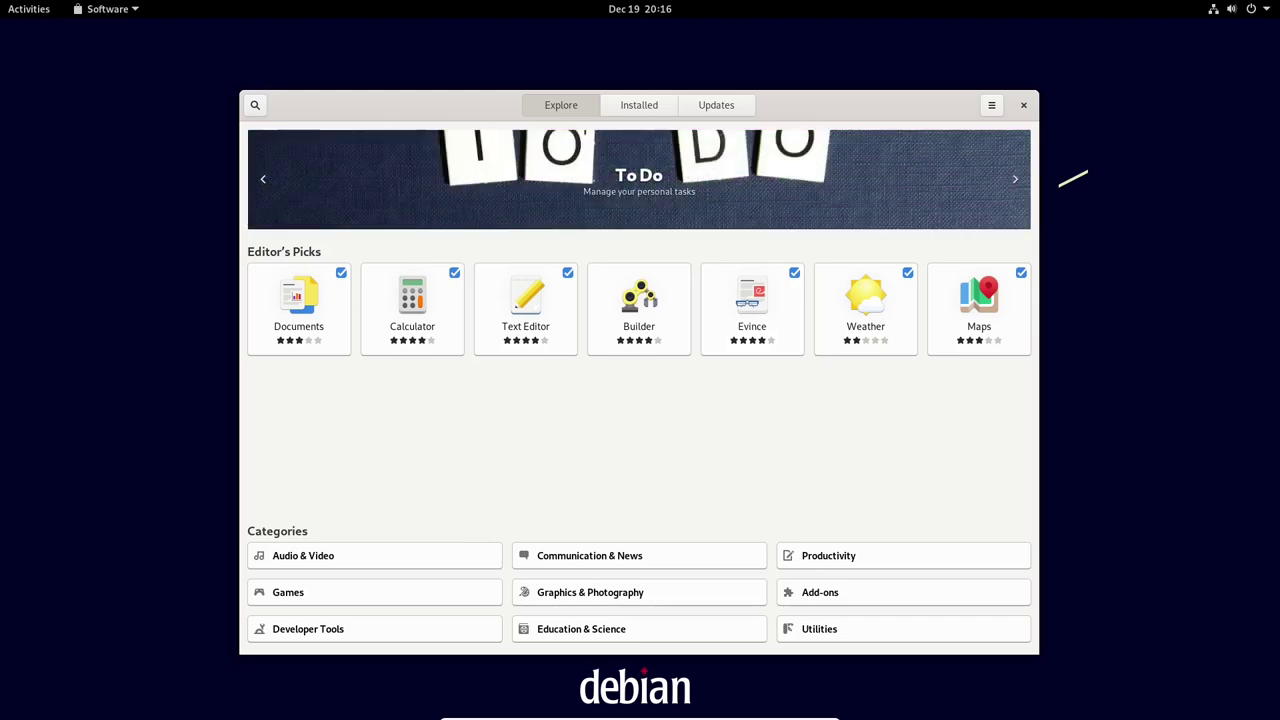
Check the software updates, return to the Explore view, and view the About information of Software.
click(716, 105)
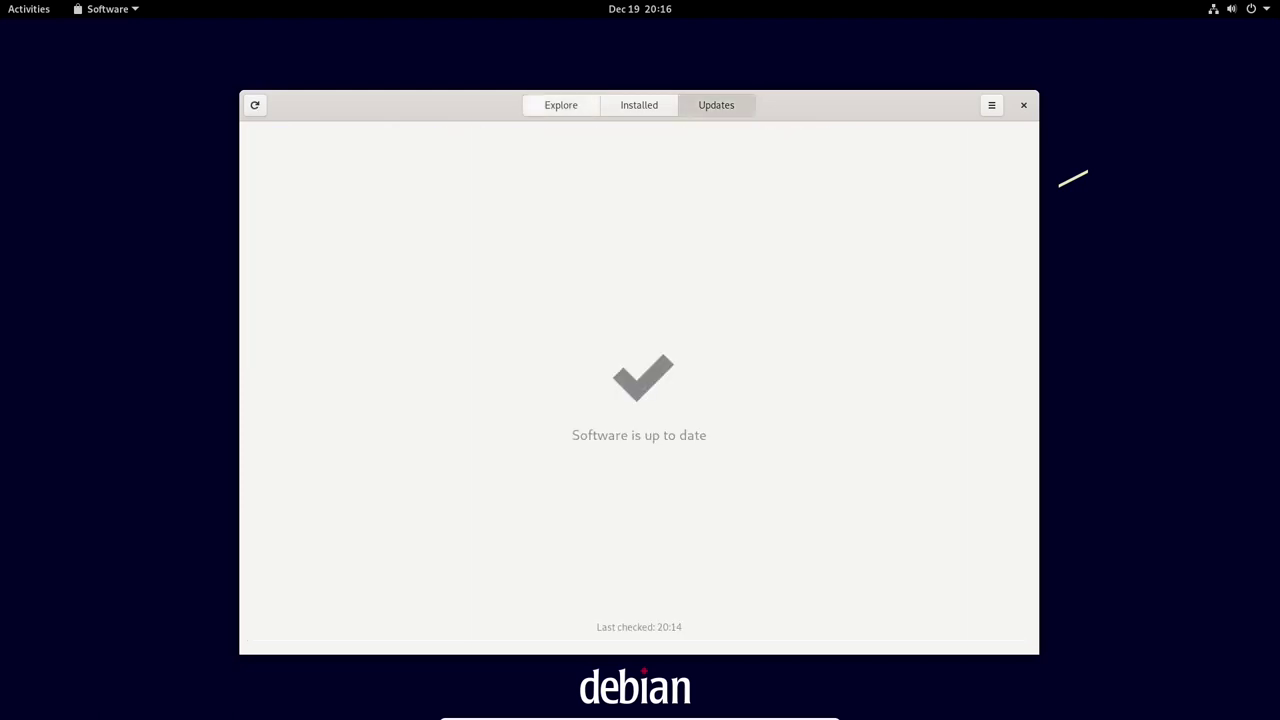
key(ctrl+1)
key(F10)
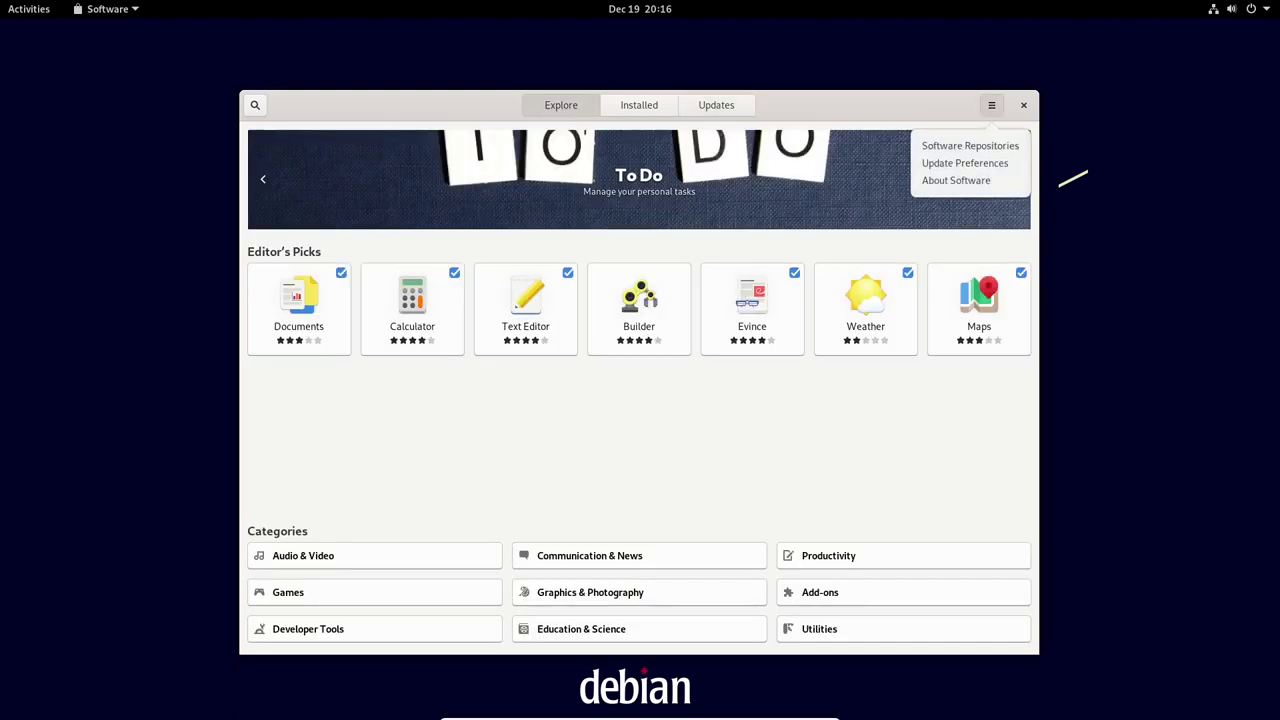
key(Up)
key(Return)
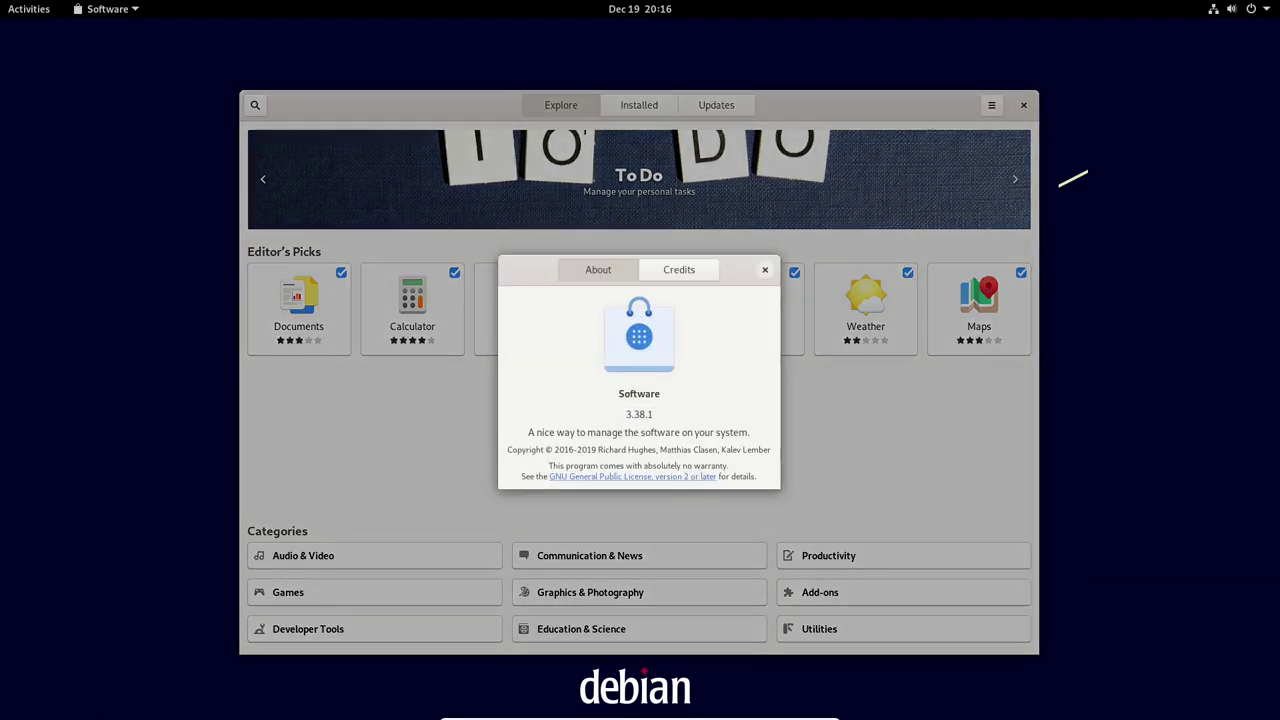
key(Escape)
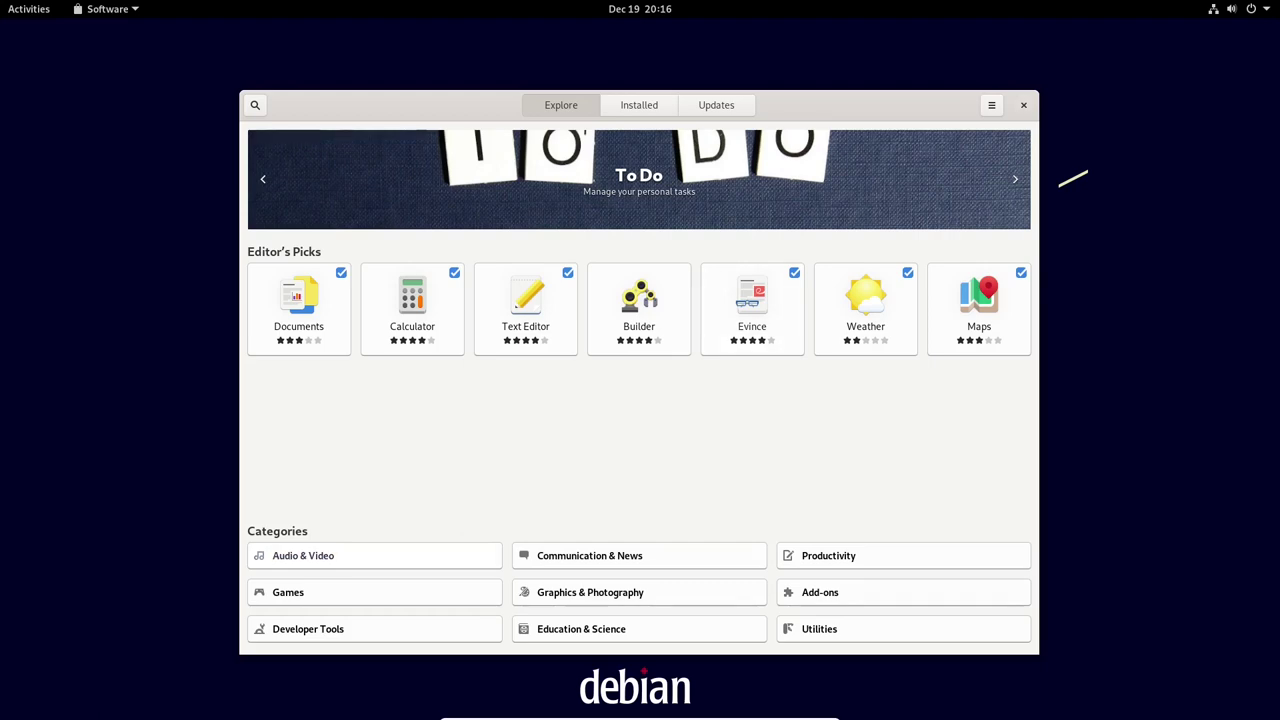
Show the applications in the Audio & Video category.
click(375, 556)
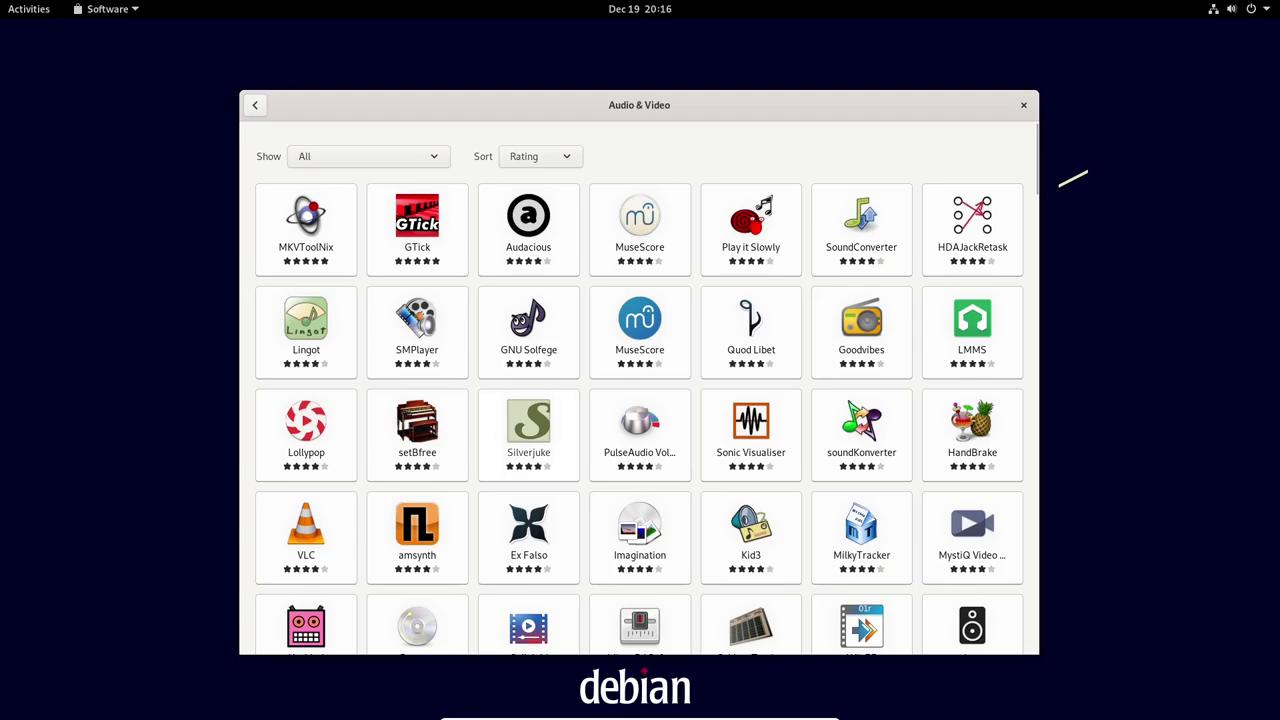
Browse the applications listed in the Audio & Video category and close Software.
scroll(640, 390, down, 5)
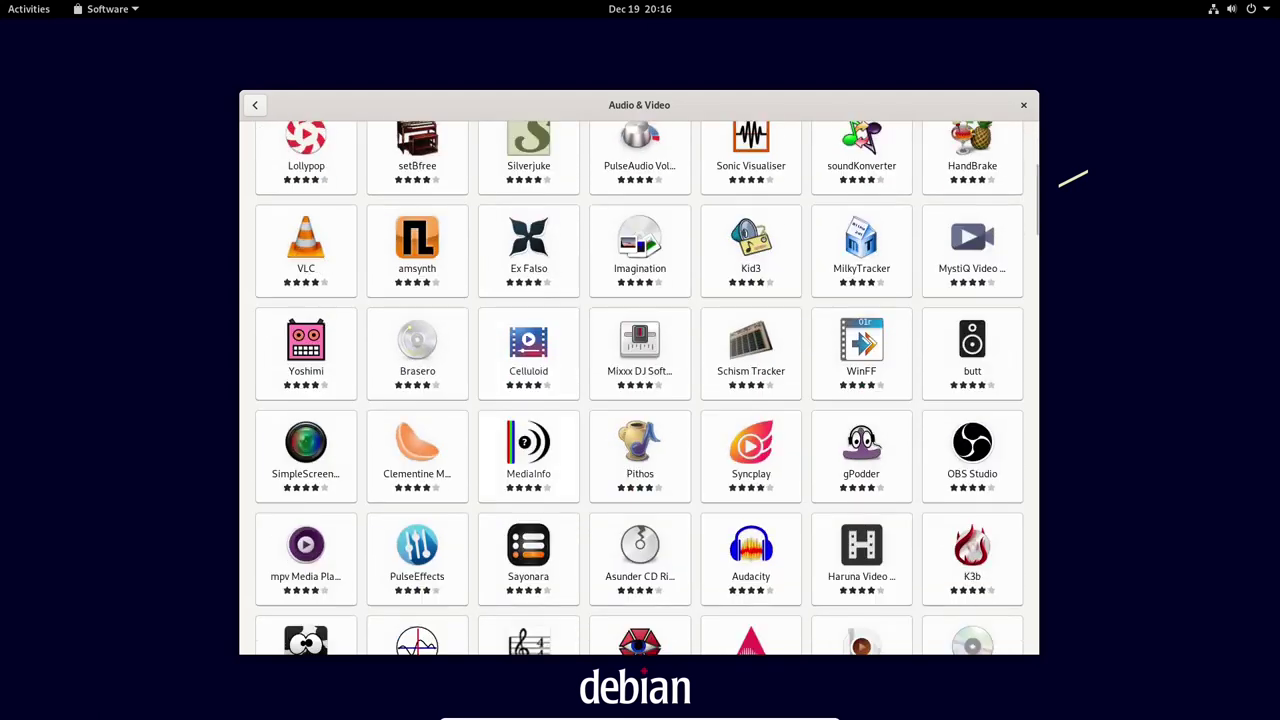
scroll(639, 390, down, 2)
scroll(639, 390, down, 2)
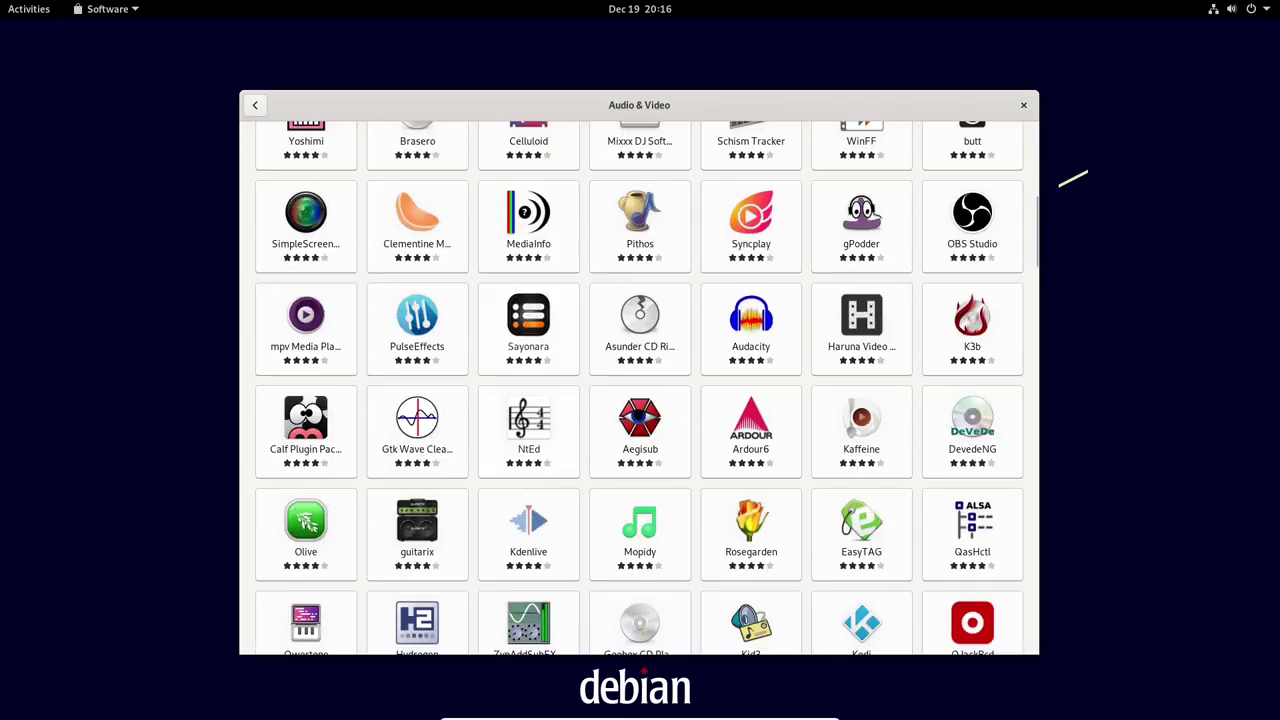
scroll(639, 390, down, 1)
scroll(639, 390, down, 1)
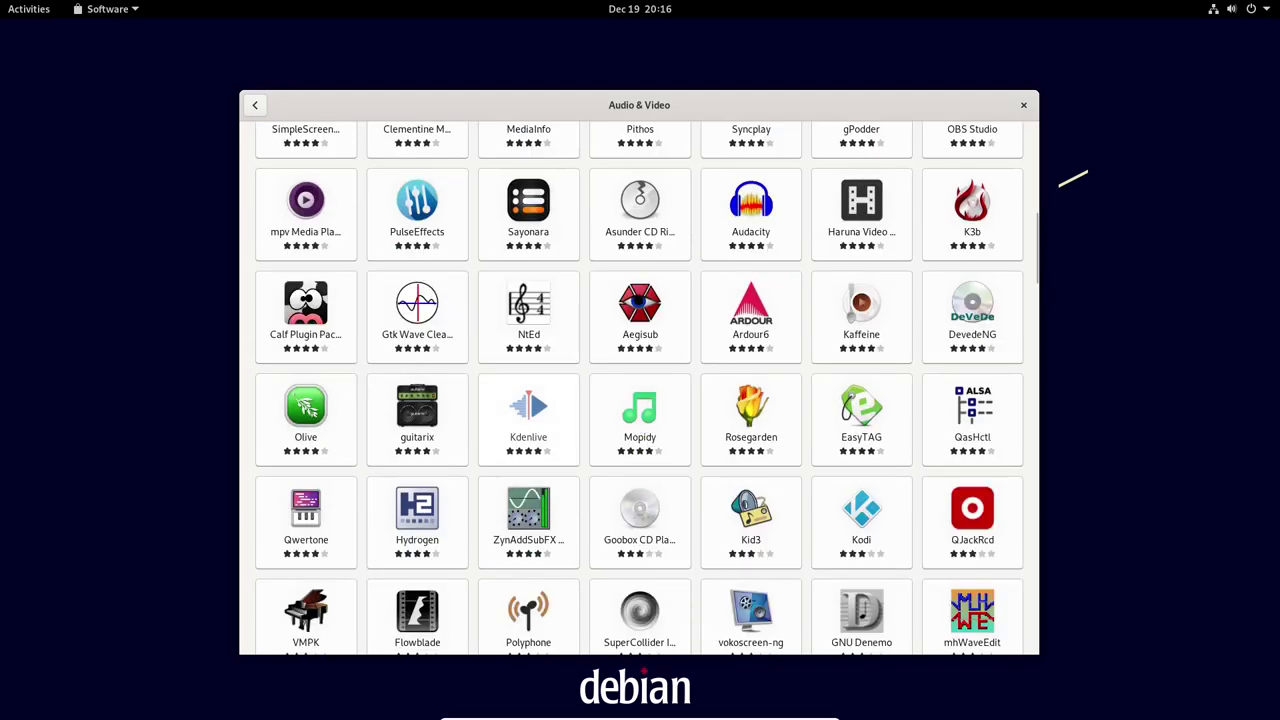
scroll(639, 390, down, 3)
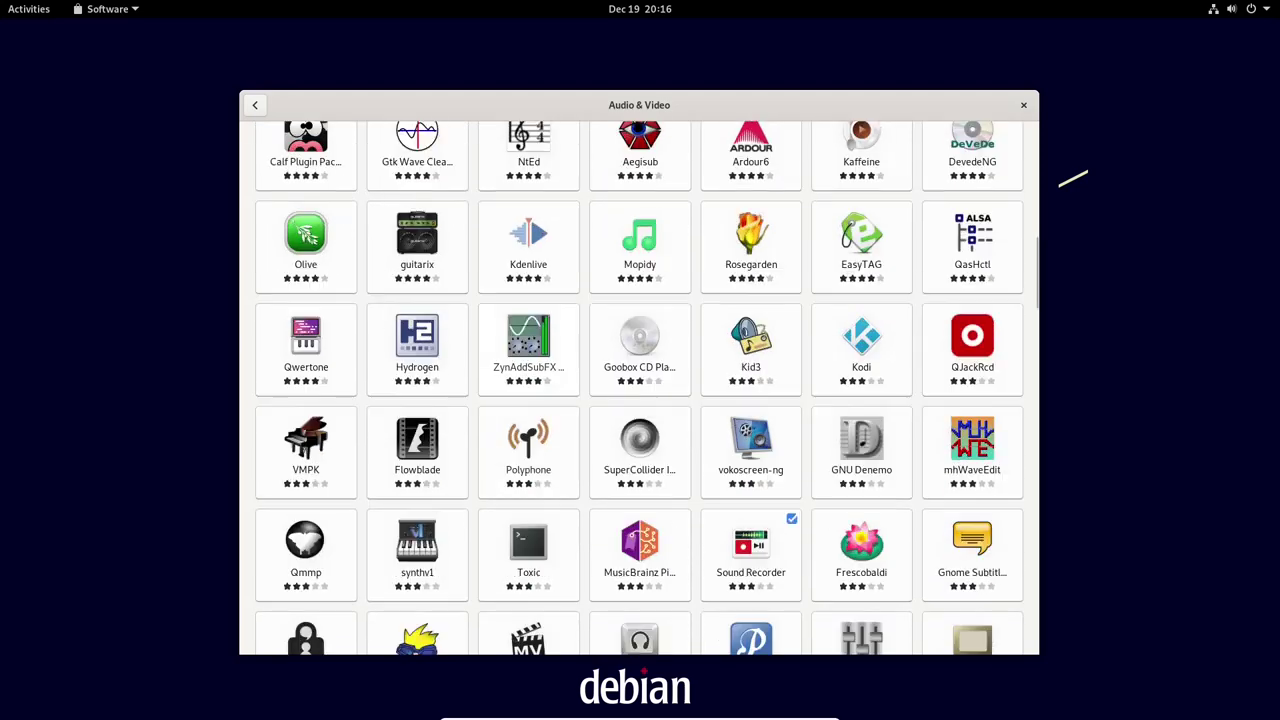
scroll(639, 390, down, 2)
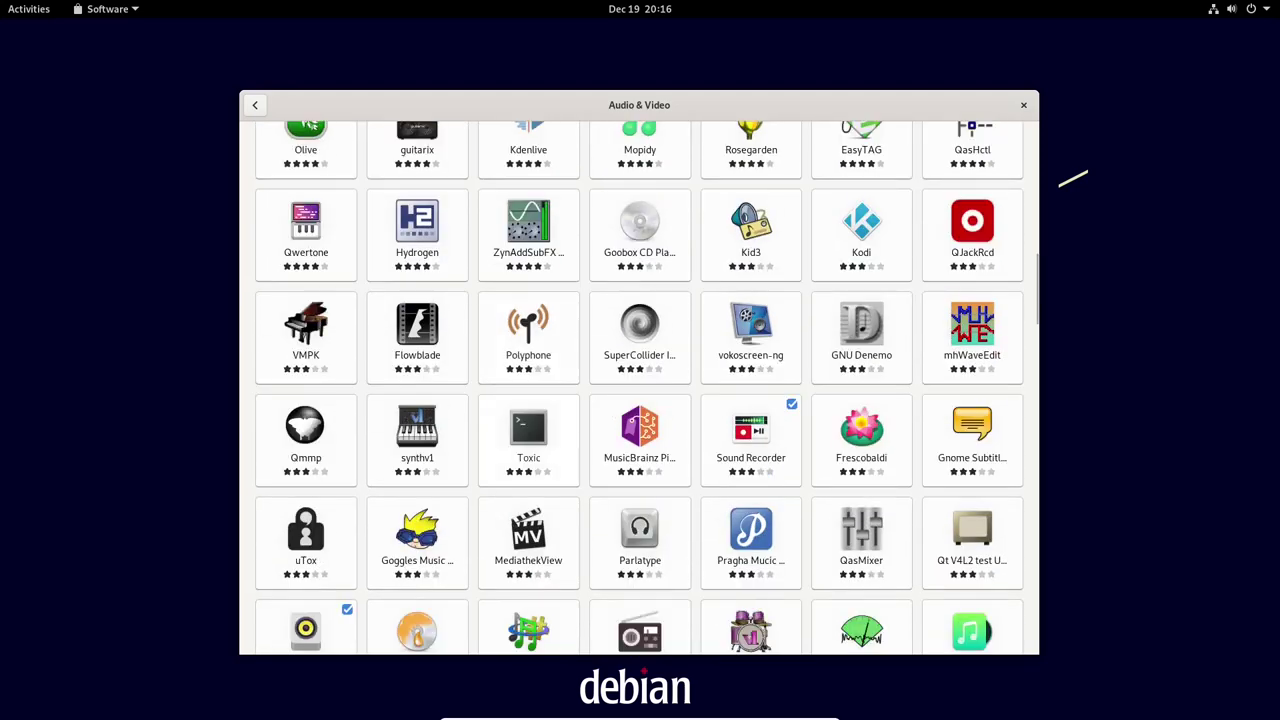
scroll(639, 390, down, 4)
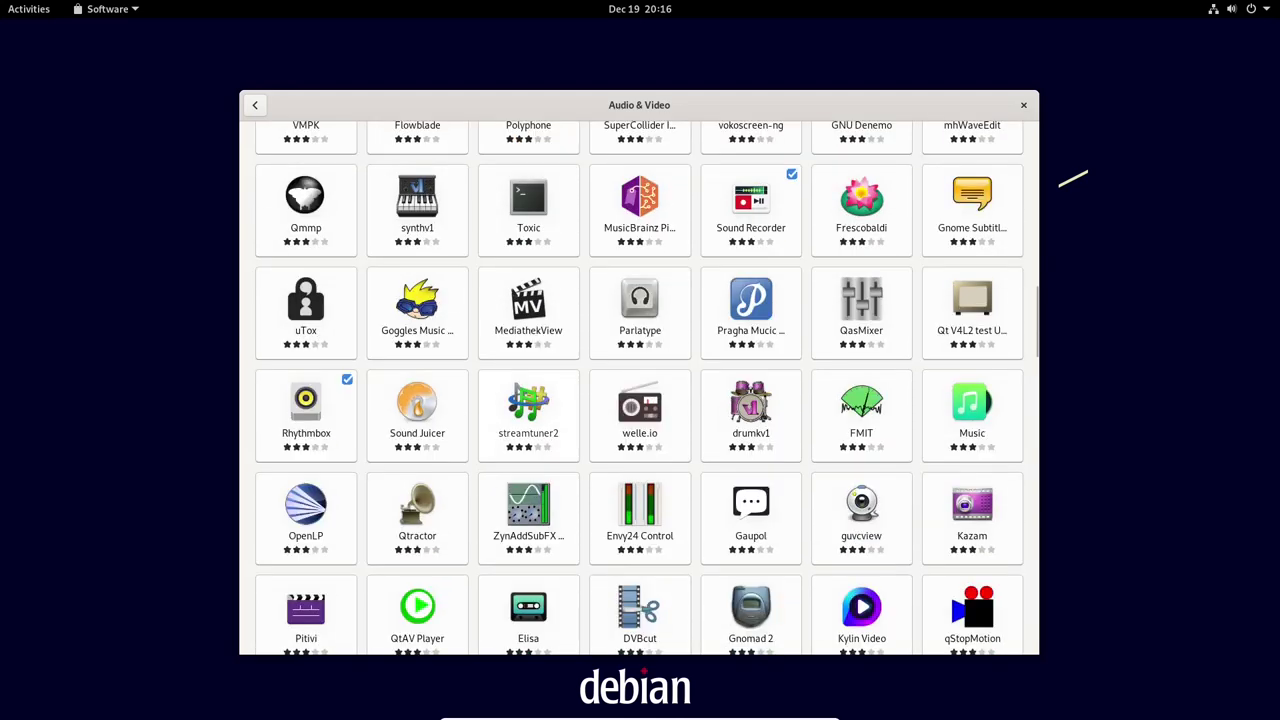
scroll(528, 420, down, 1)
click(1024, 105)
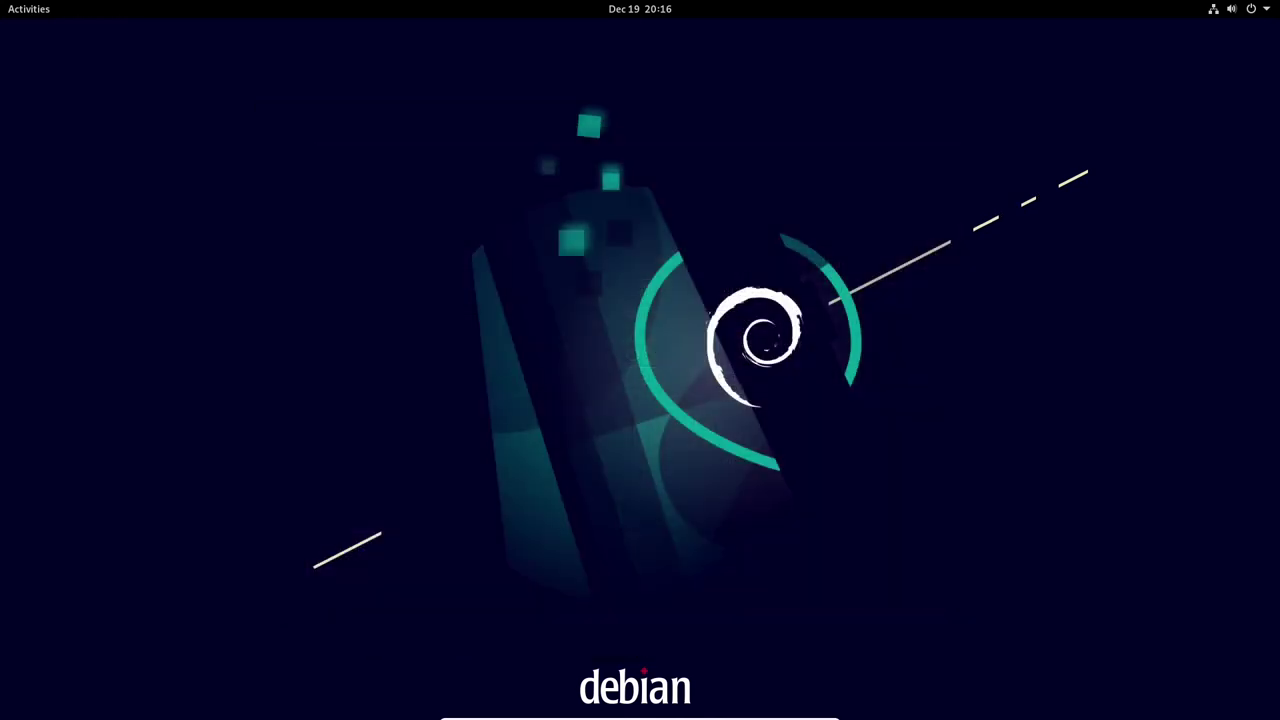
Open the display settings and review the Mouse & Touchpad, Keyboard Shortcuts, Printers, Removable Media, and Region & Language settings.
right_click(374, 128)
click(420, 182)
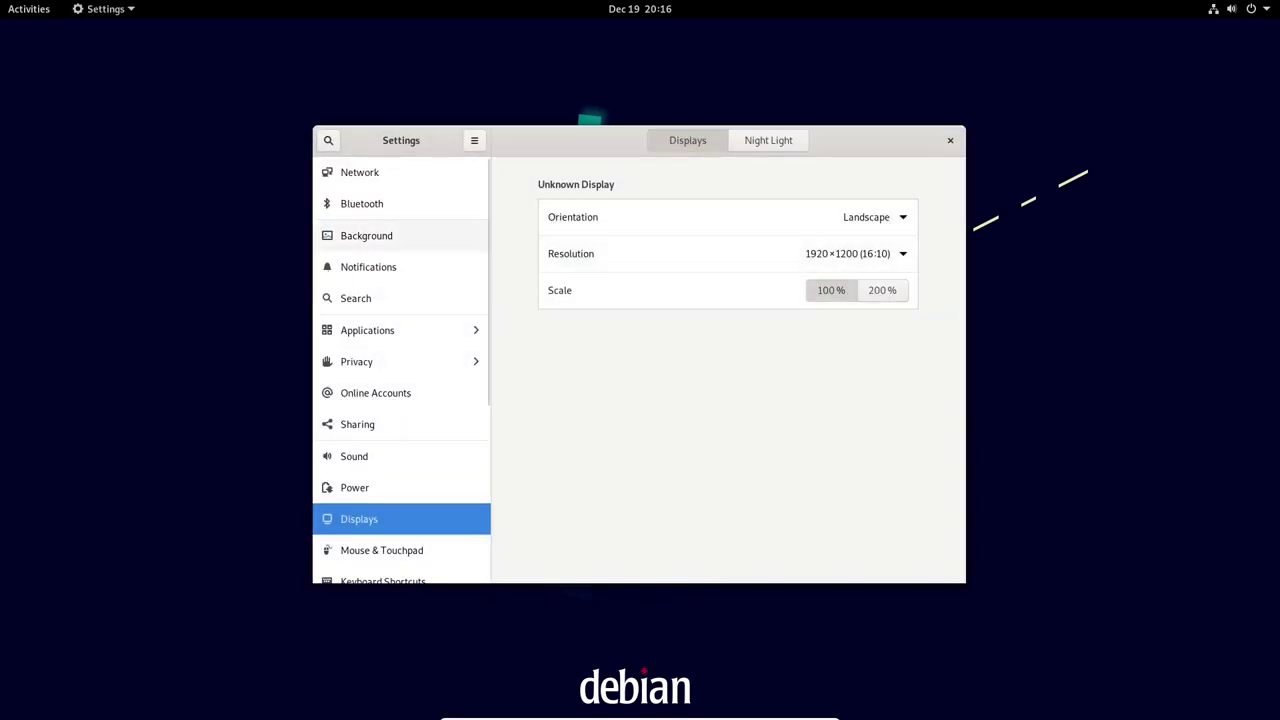
scroll(401, 325, down, 2)
click(401, 305)
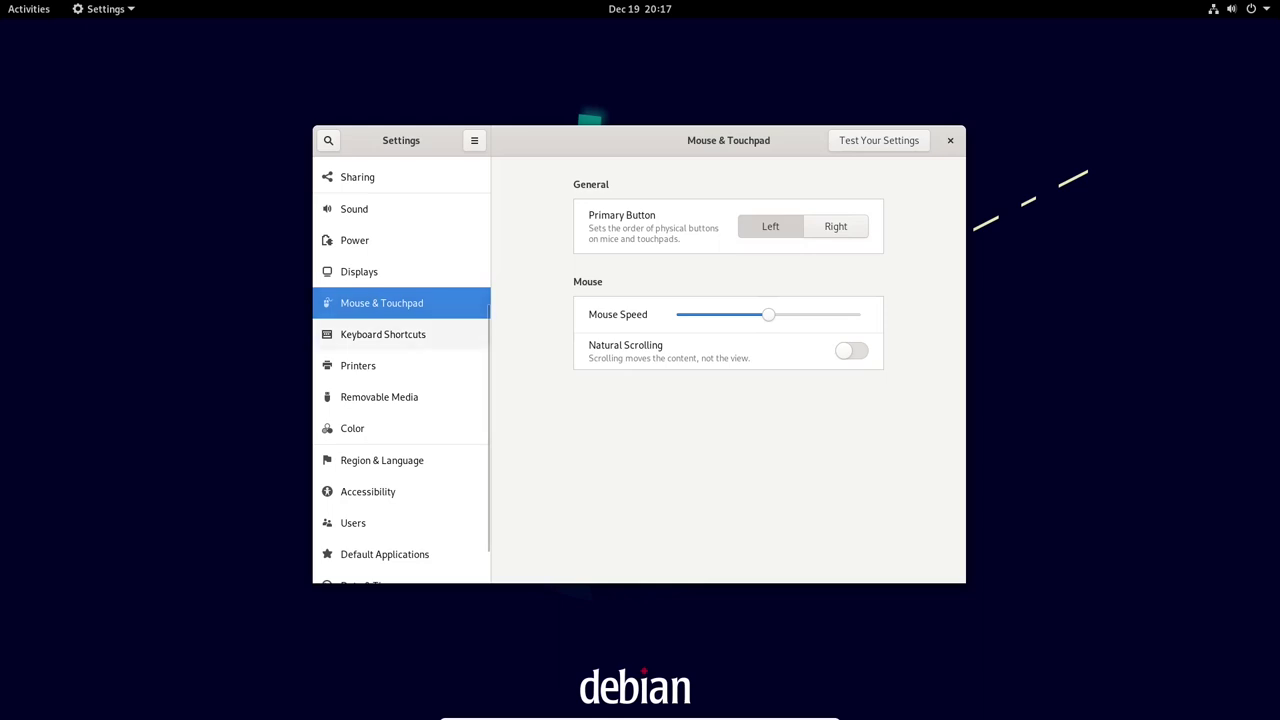
click(401, 335)
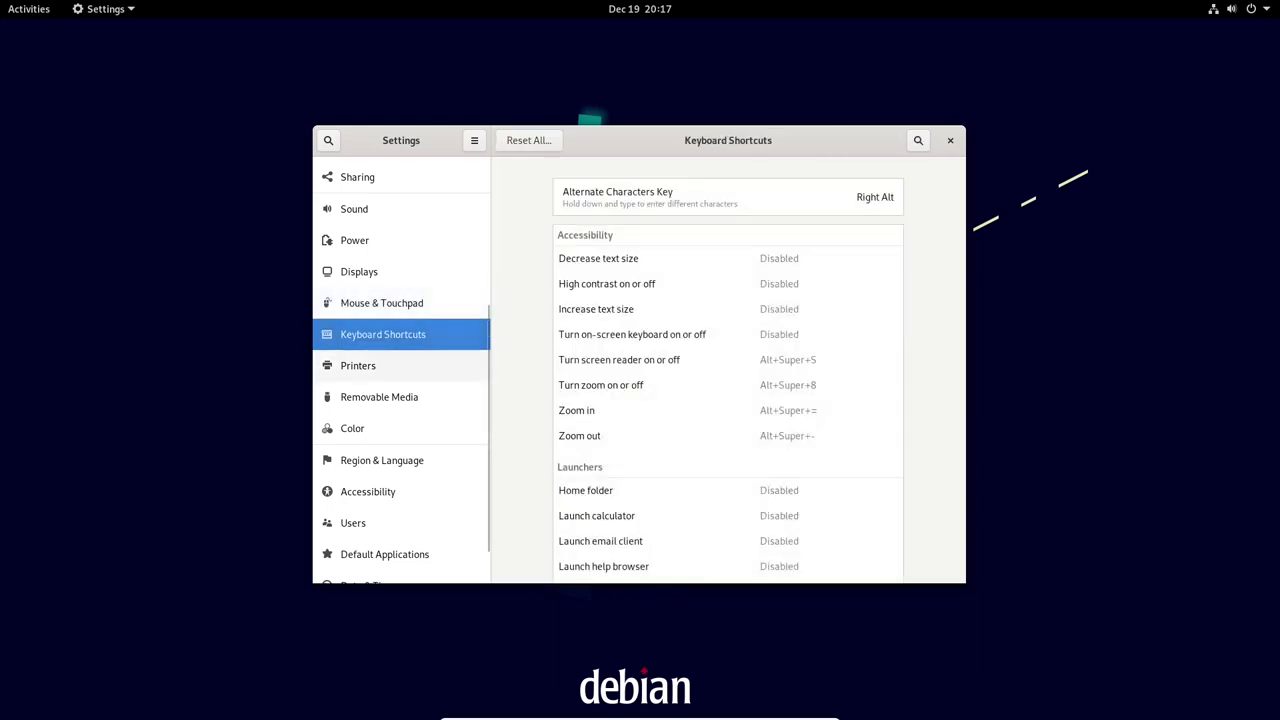
click(401, 366)
scroll(401, 366, down, 1)
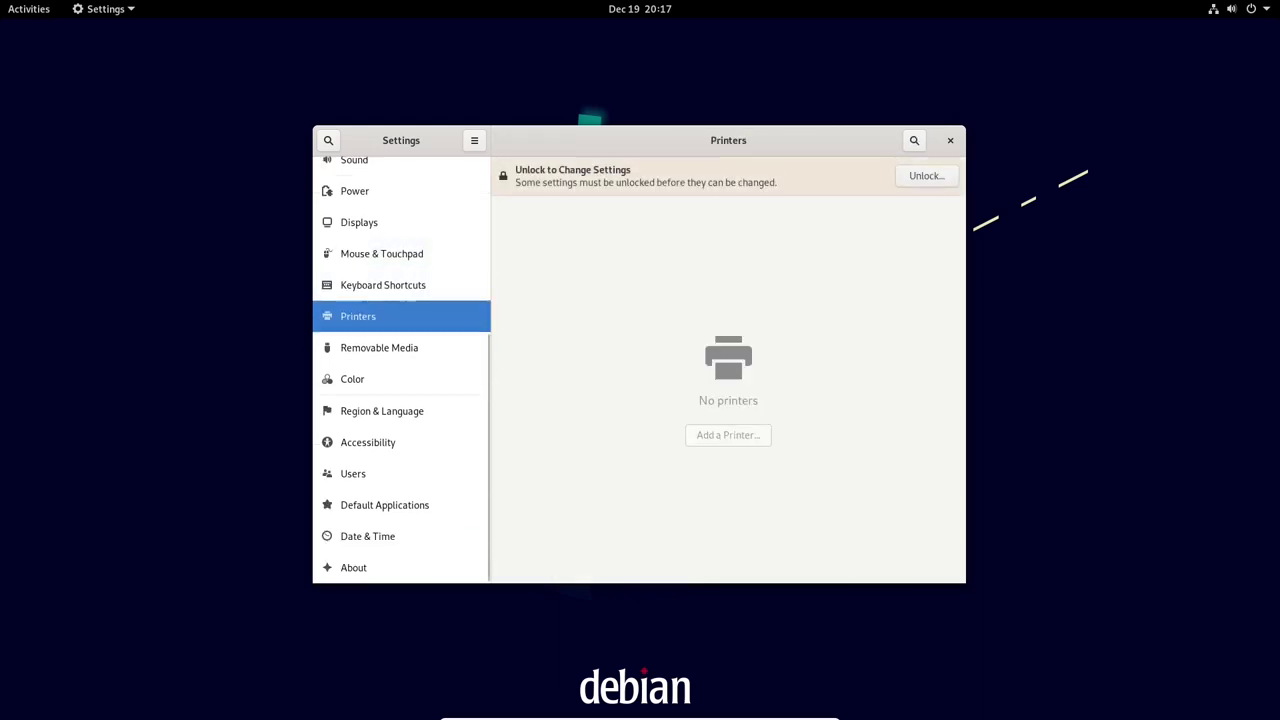
click(401, 348)
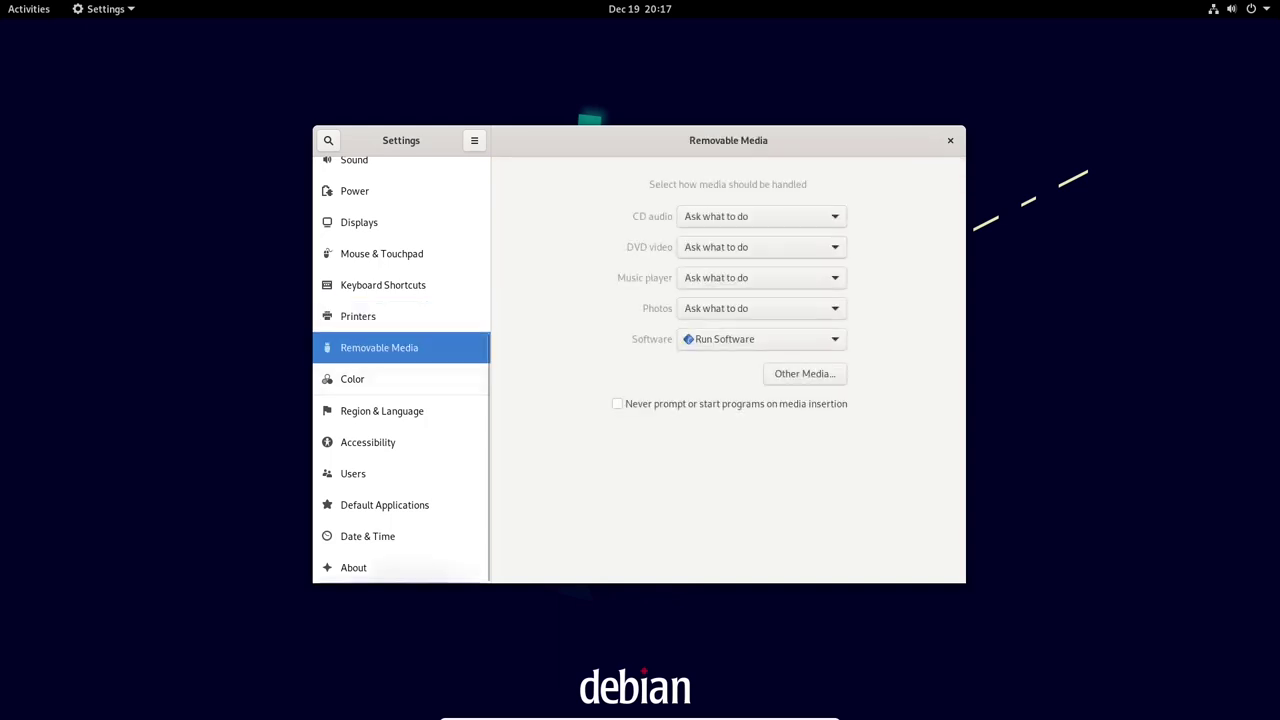
click(401, 411)
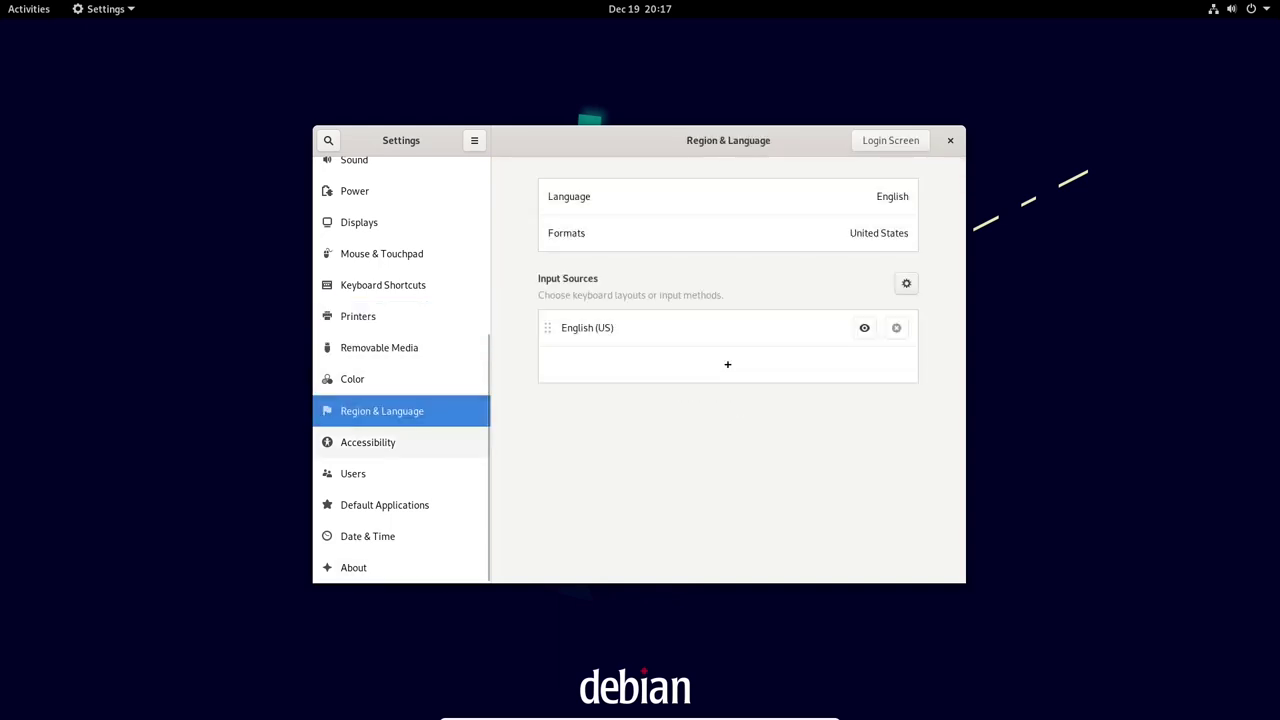
Review the Seeing, Hearing, Typing, and Pointing & Clicking options in the Accessibility settings.
click(401, 442)
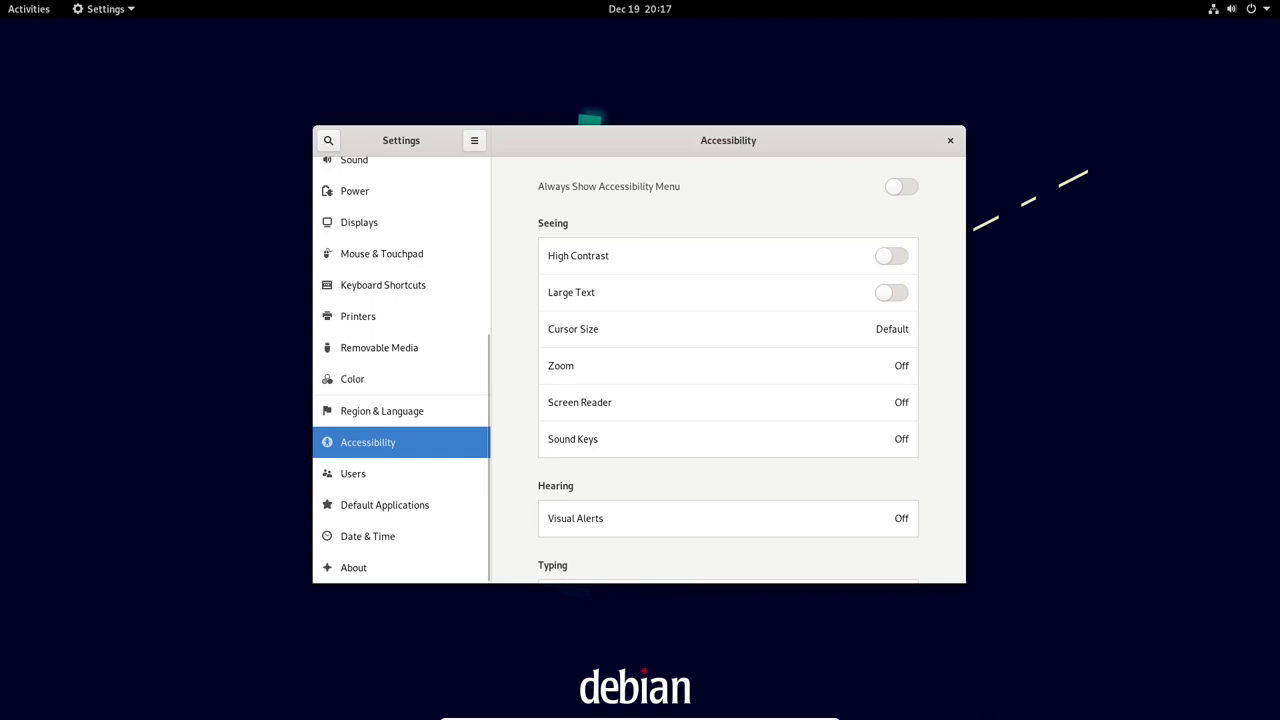
scroll(728, 410, down, 3)
scroll(728, 439, up, 3)
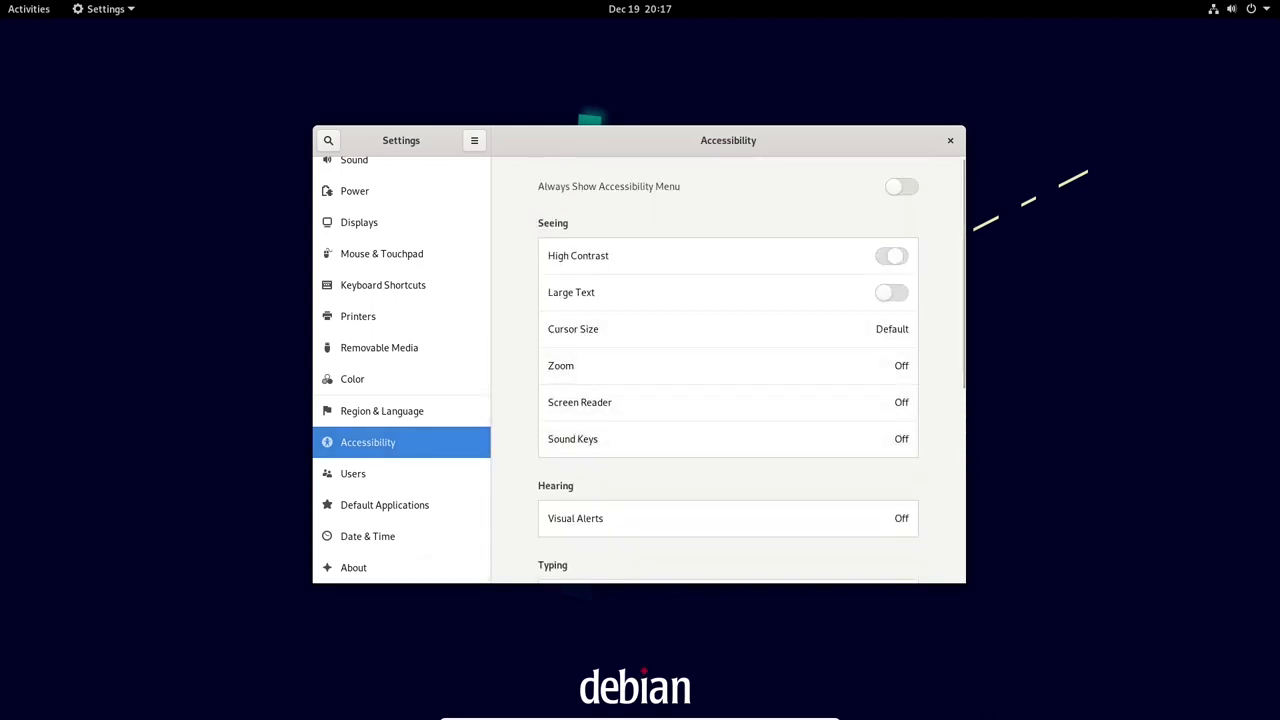
Try the High Contrast and Large Text accessibility options, turning each on and back off.
click(891, 256)
click(891, 256)
click(891, 293)
click(908, 292)
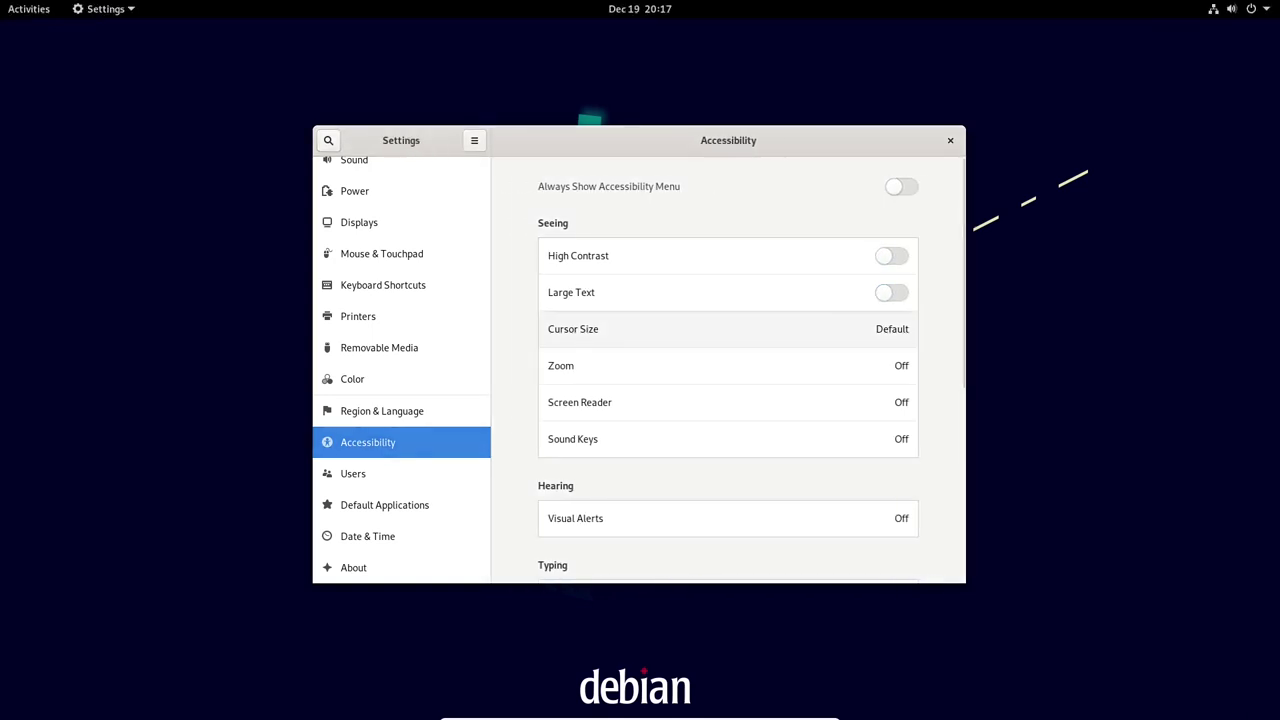
Try the Larger cursor size and restore the cursor size to Default.
click(716, 338)
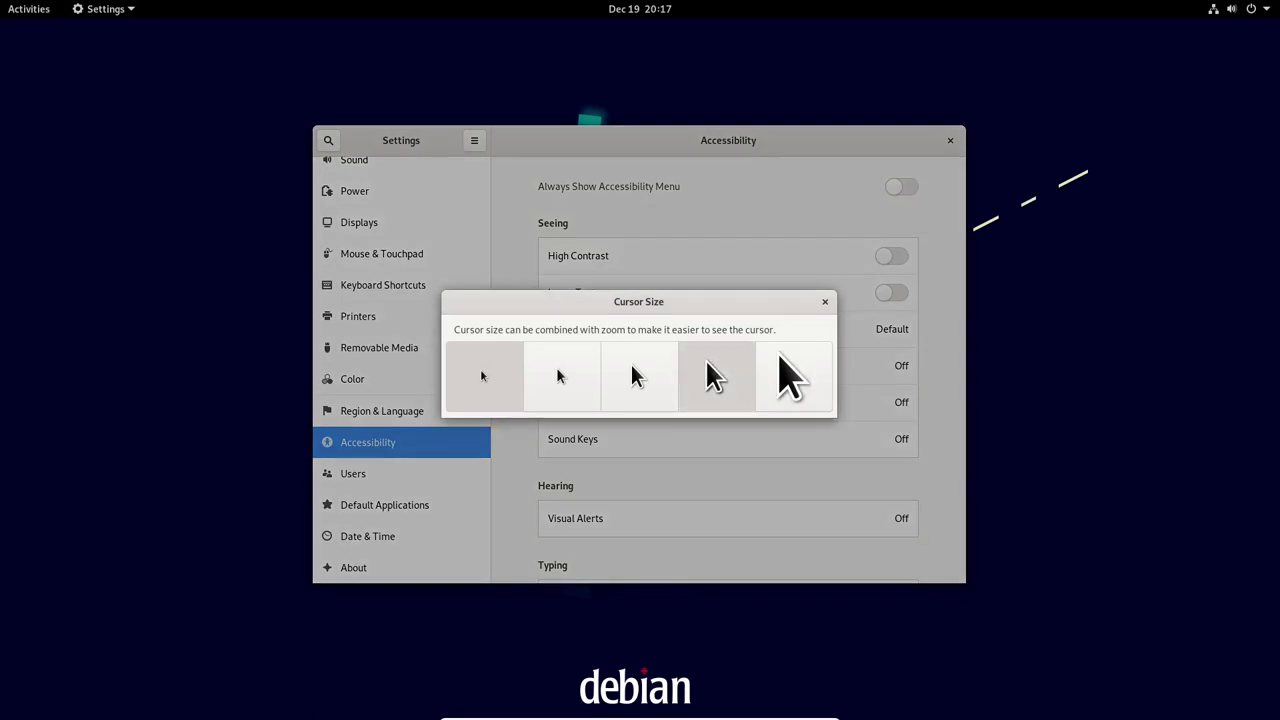
click(716, 376)
click(825, 301)
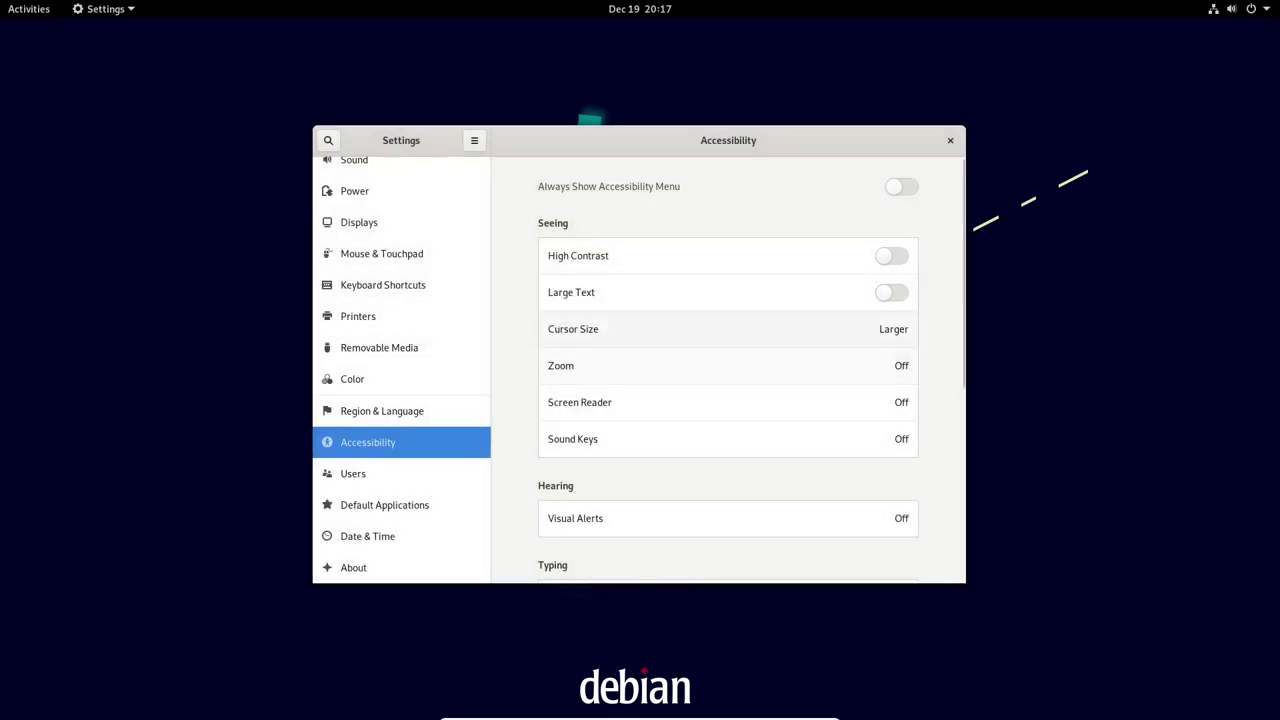
click(716, 329)
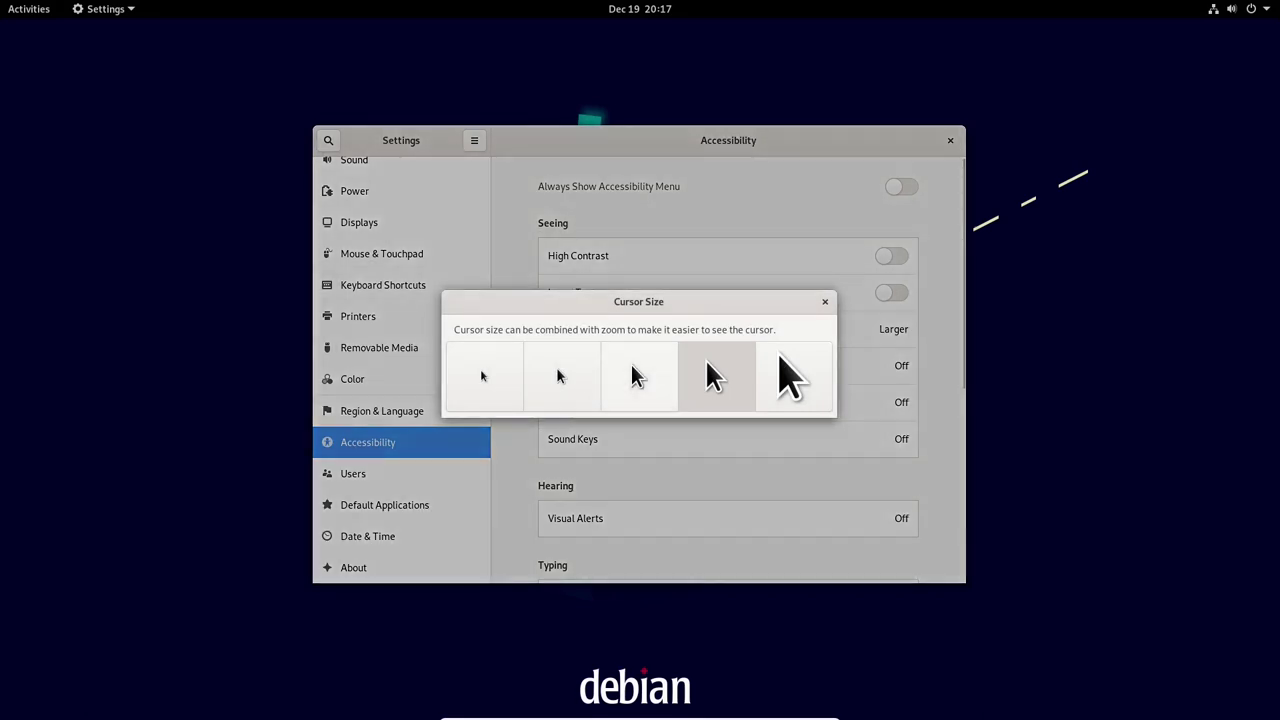
click(485, 378)
click(825, 301)
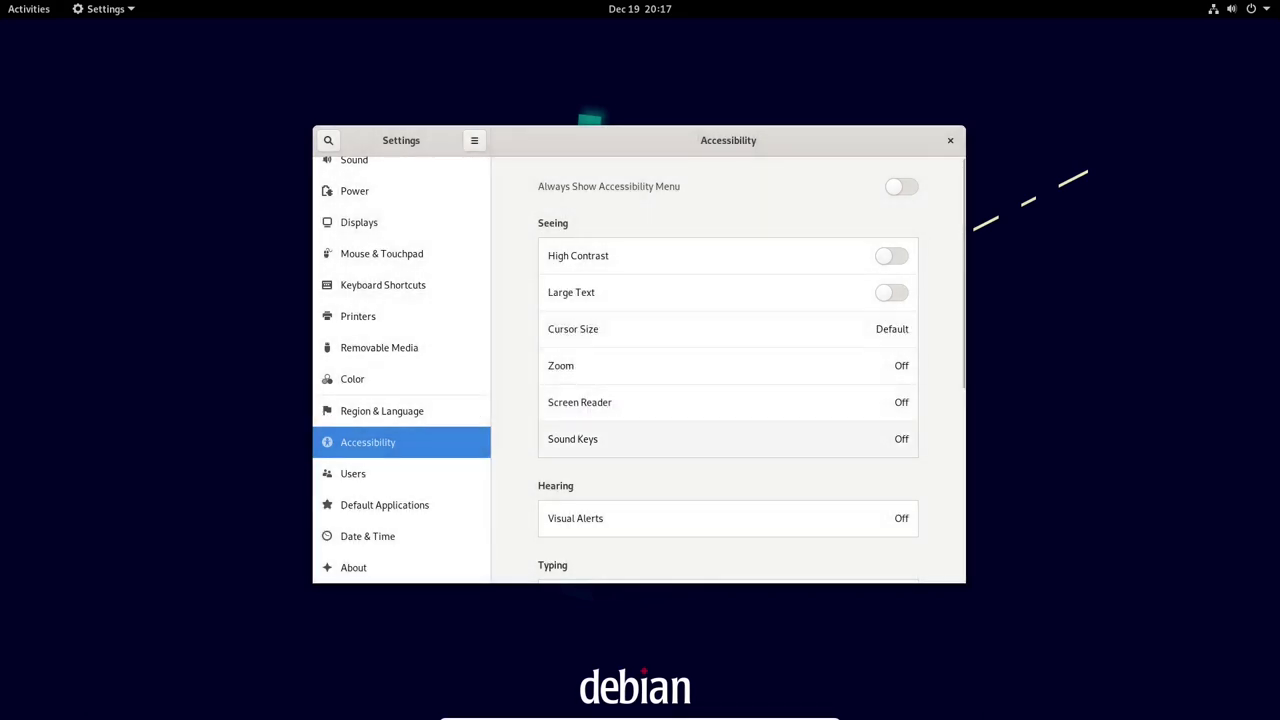
View the Screen Reader options without enabling them and review the remaining accessibility settings.
click(700, 402)
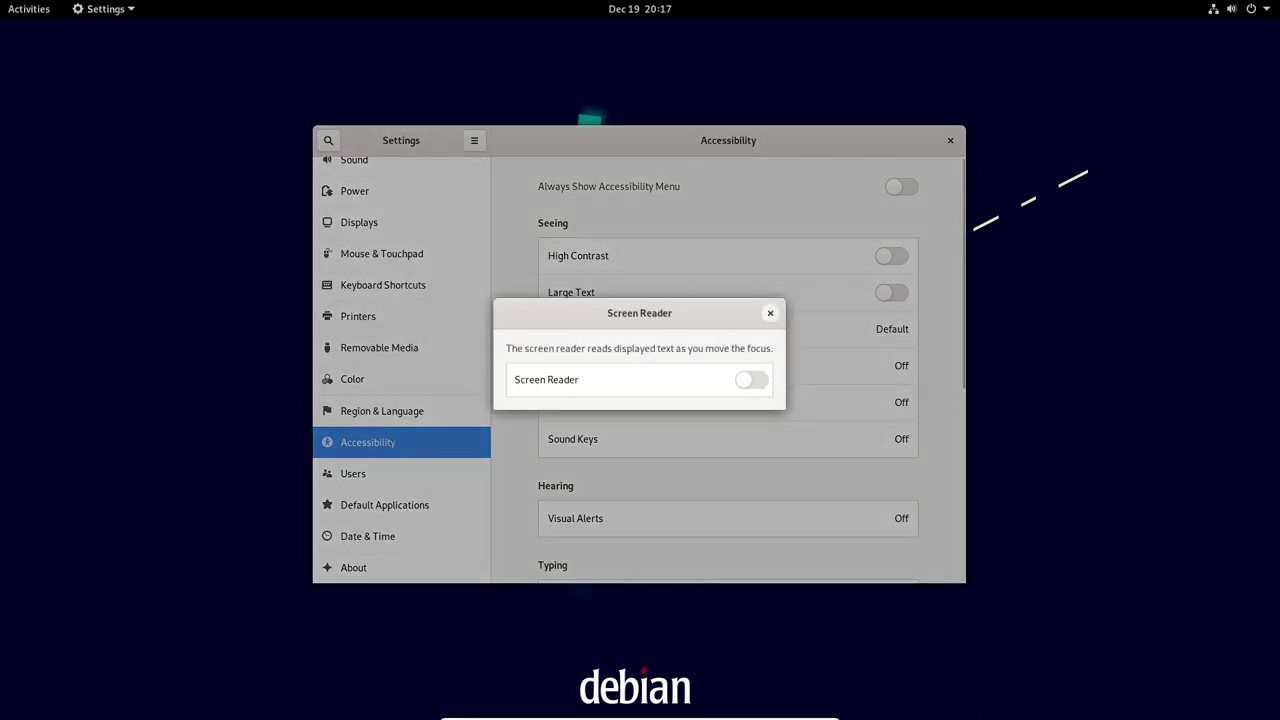
click(770, 313)
scroll(700, 430, down, 2)
scroll(728, 370, down, 1)
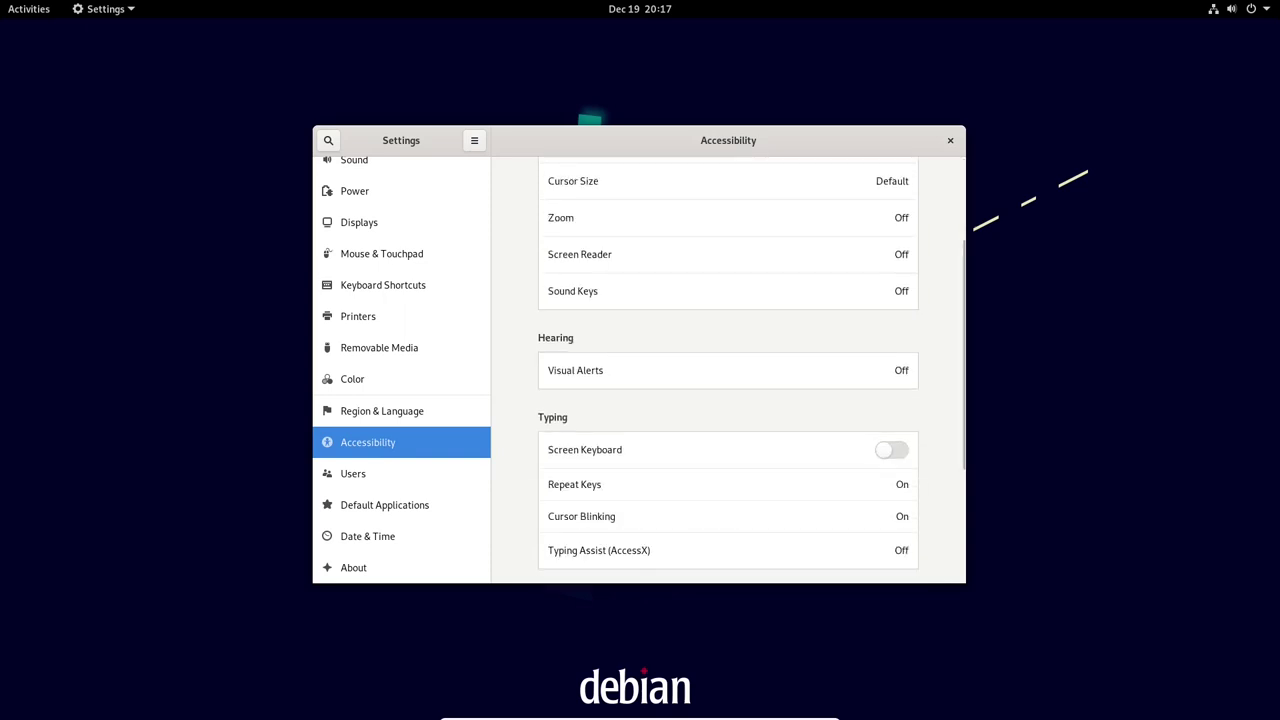
scroll(728, 370, down, 4)
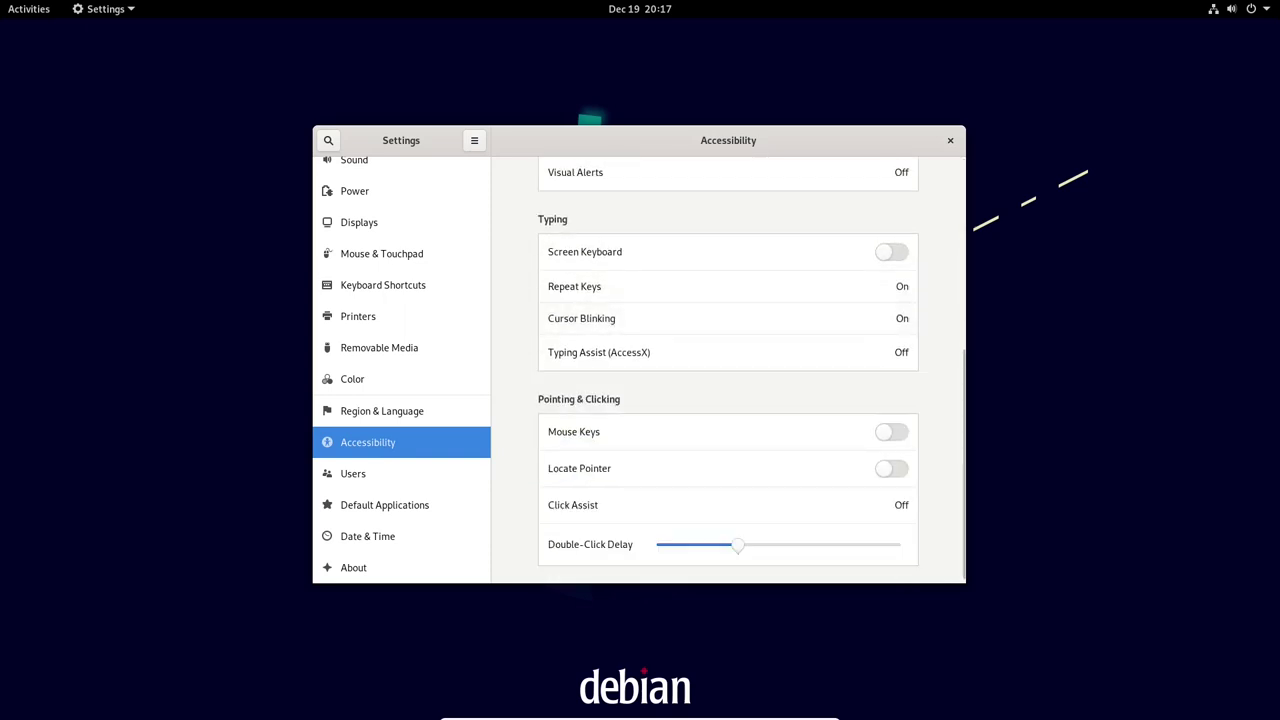
Review the Users, Default Applications, Network and Bluetooth settings.
click(400, 474)
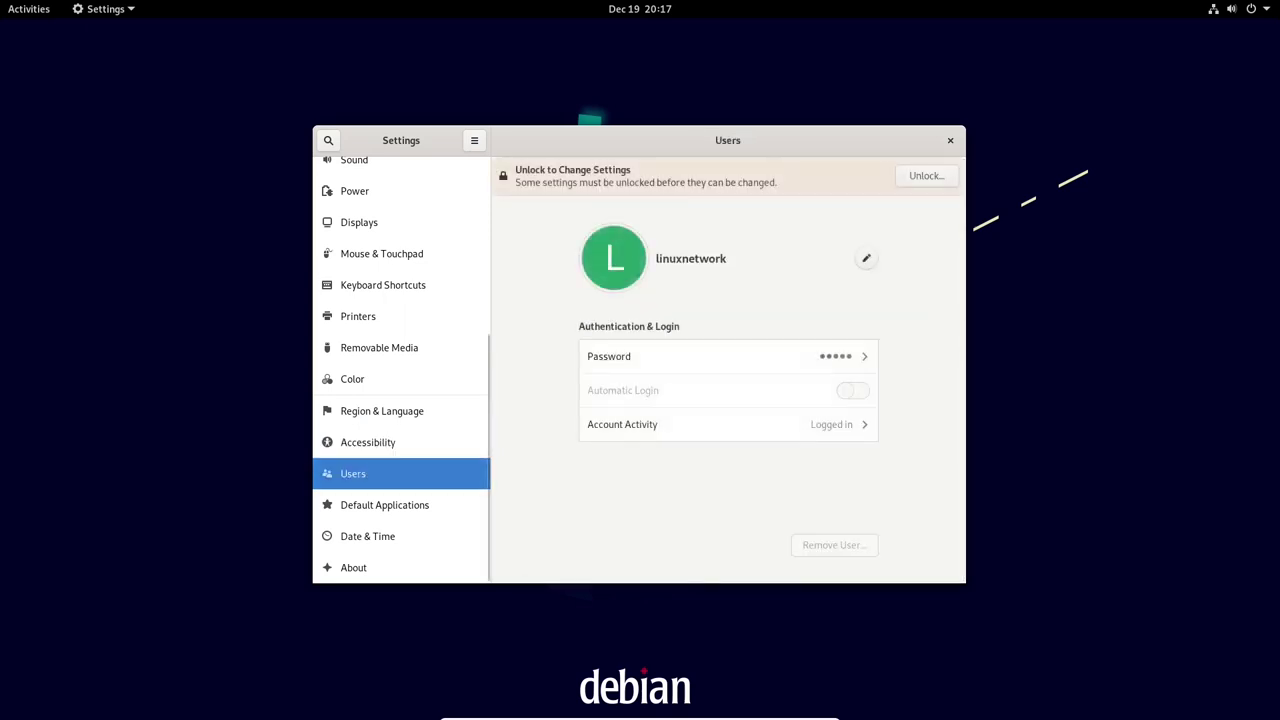
click(400, 505)
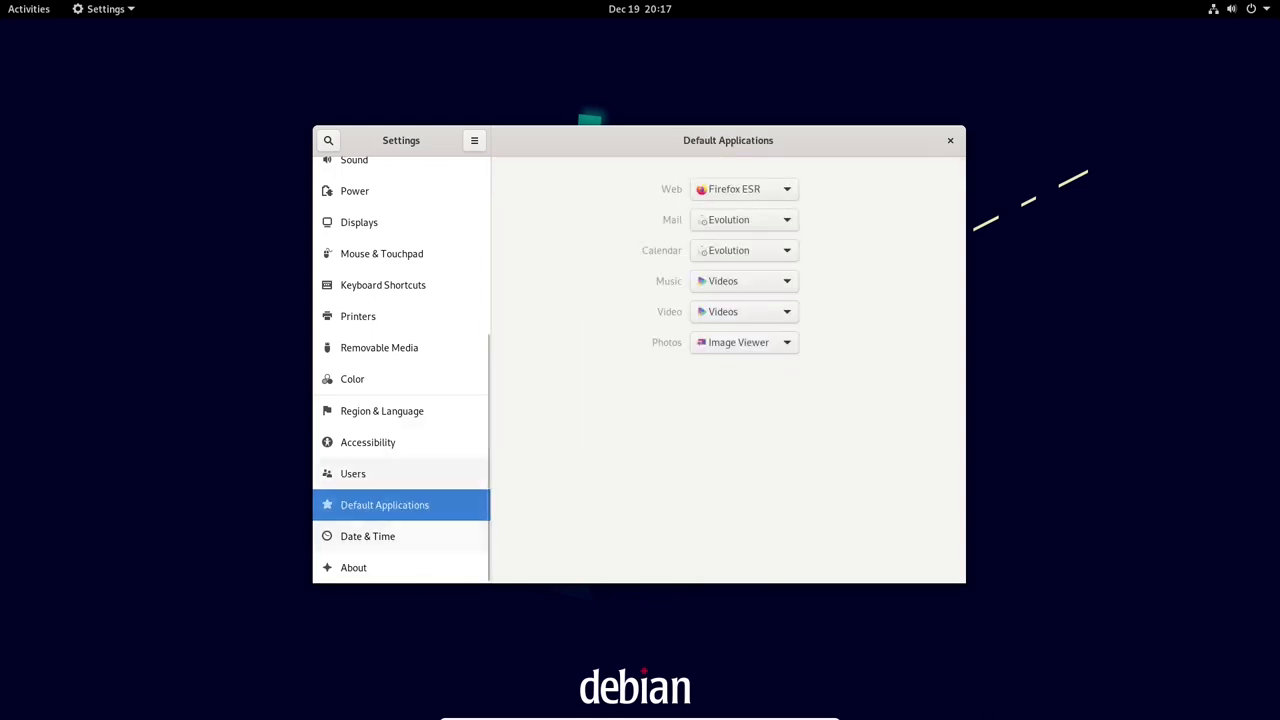
scroll(367, 536, up, 6)
click(359, 172)
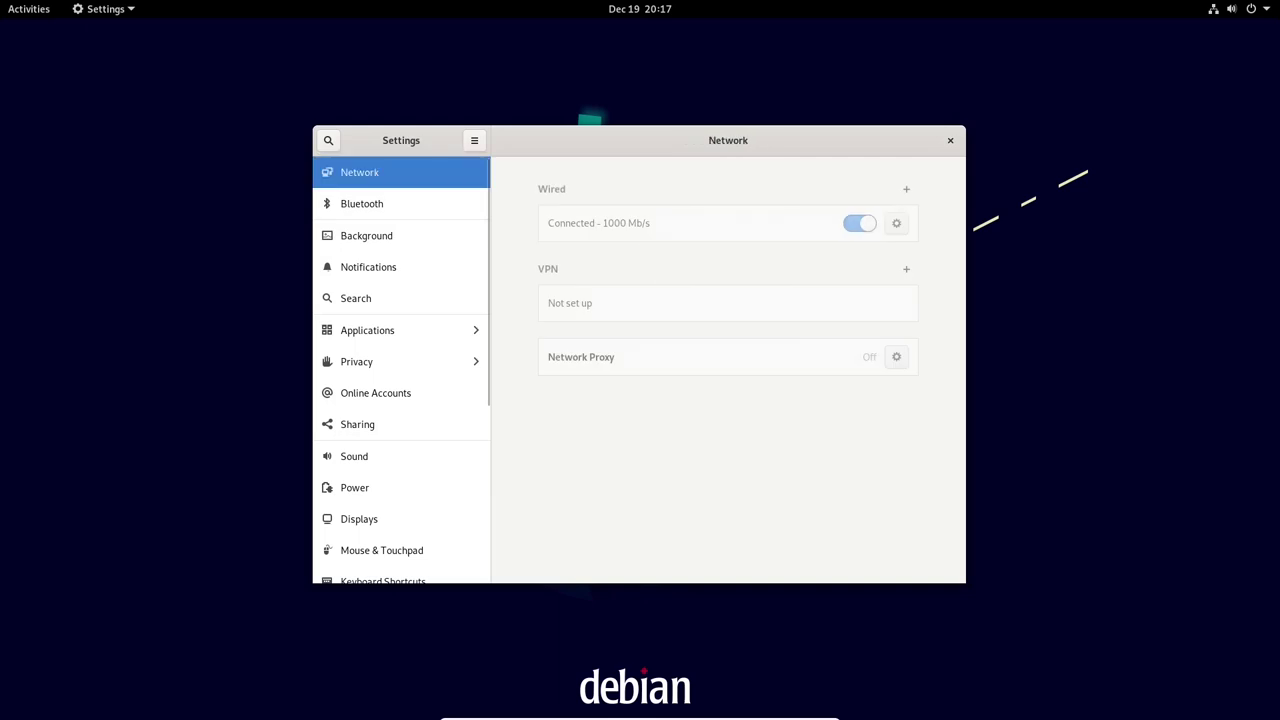
click(362, 204)
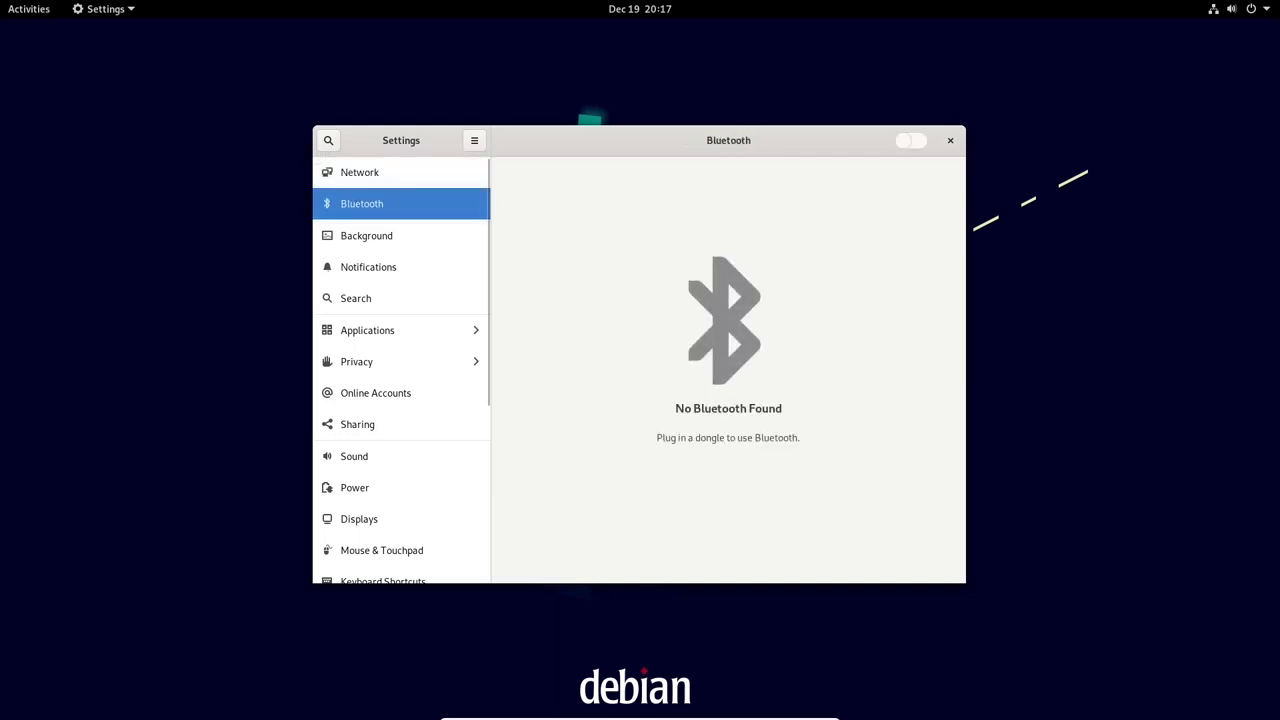
Set the desktop background to the picture of a sunset over ocean waves and close the settings.
click(366, 236)
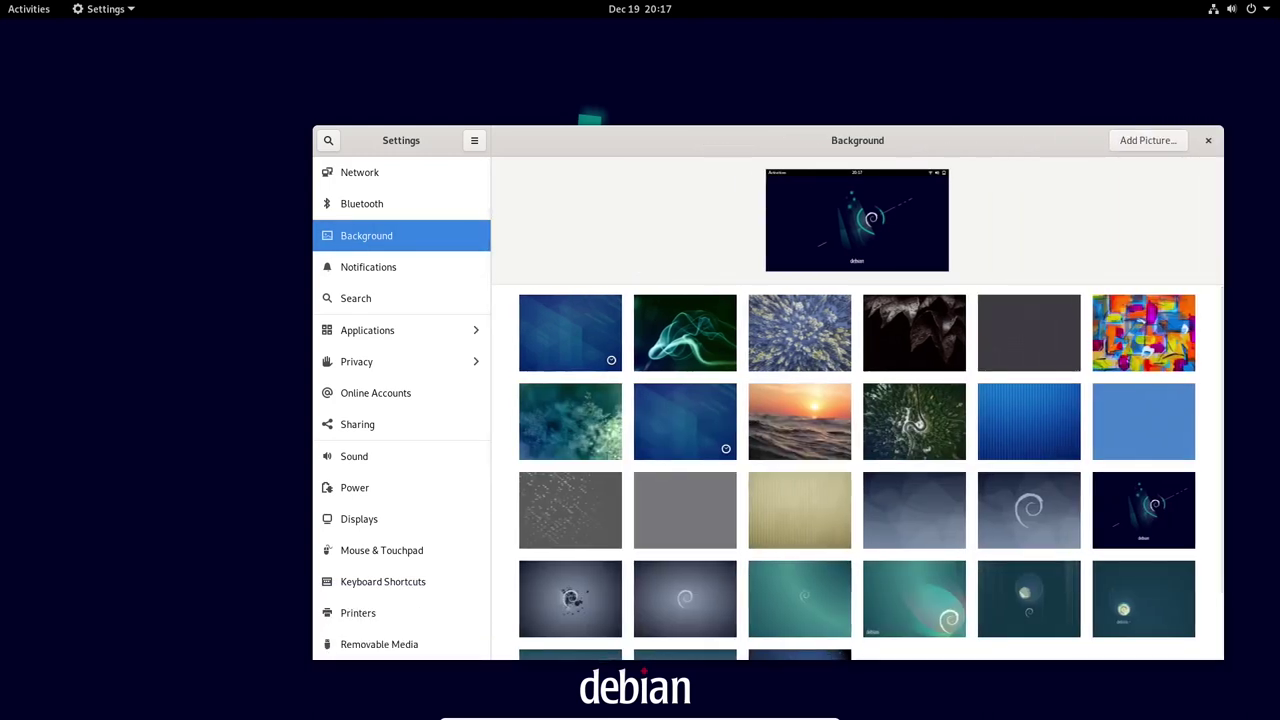
drag(650, 140, 445, 56)
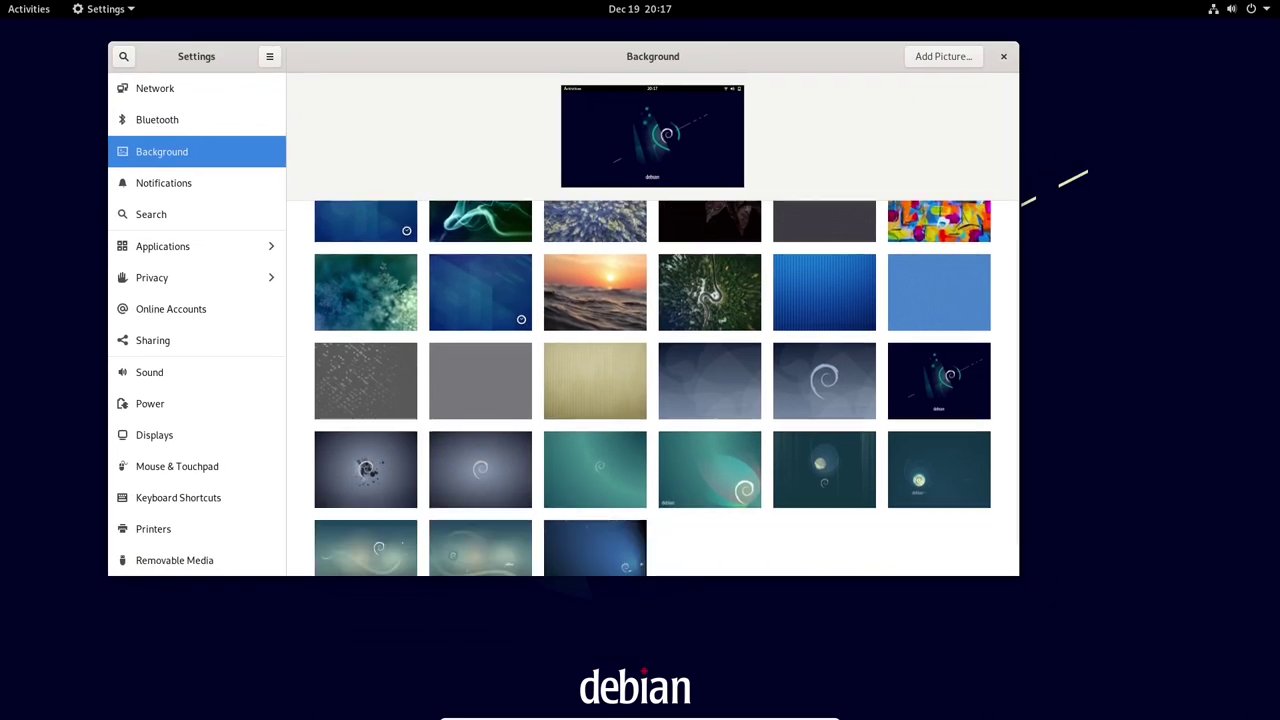
scroll(666, 387, down, 2)
scroll(662, 388, up, 2)
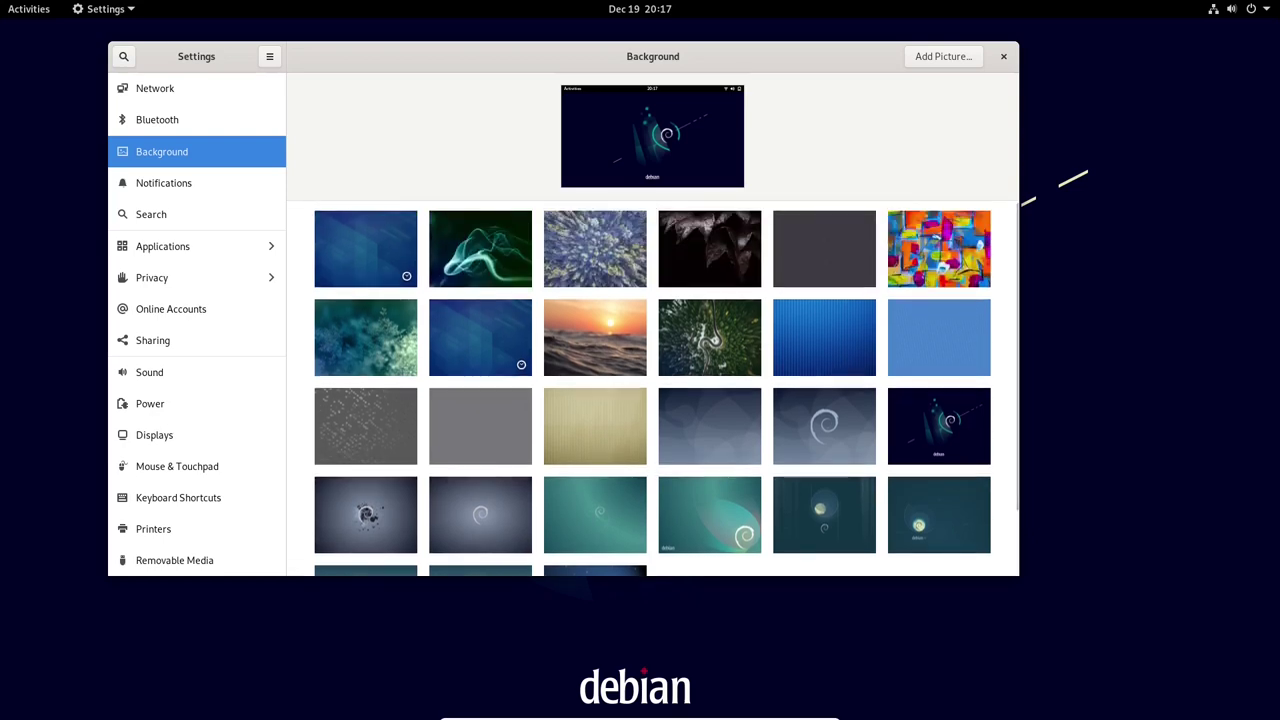
click(595, 338)
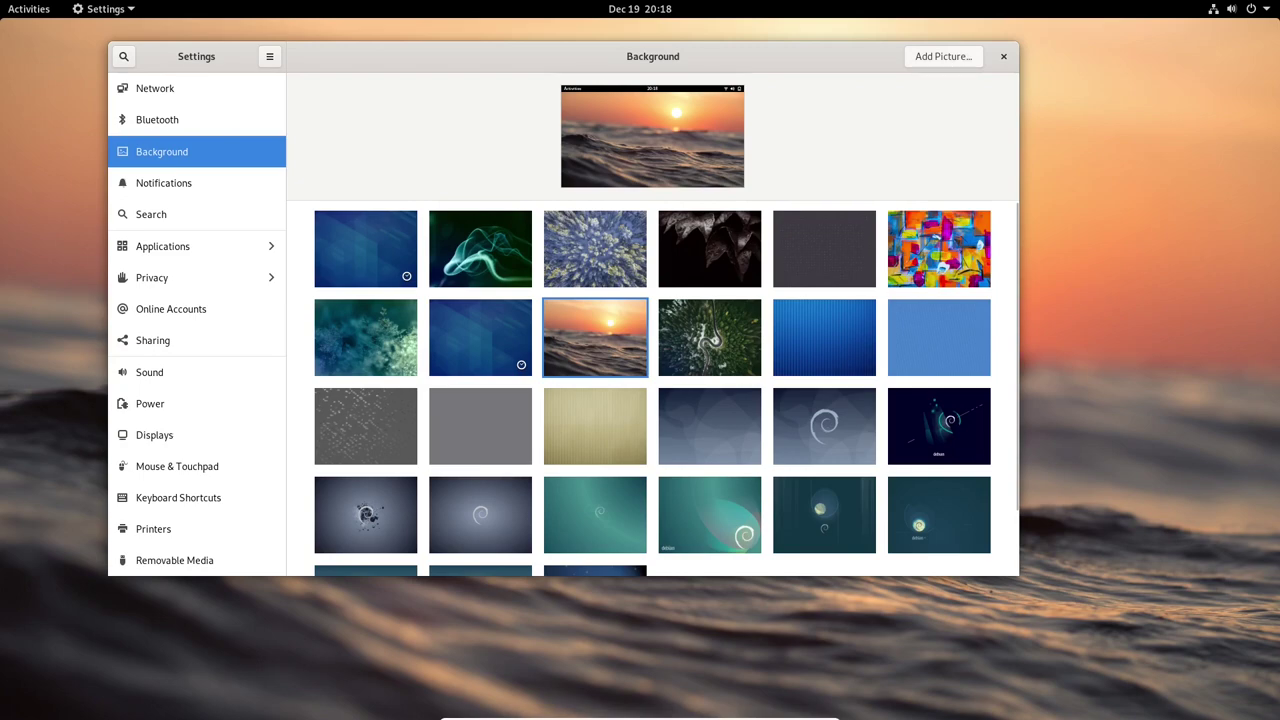
click(1003, 56)
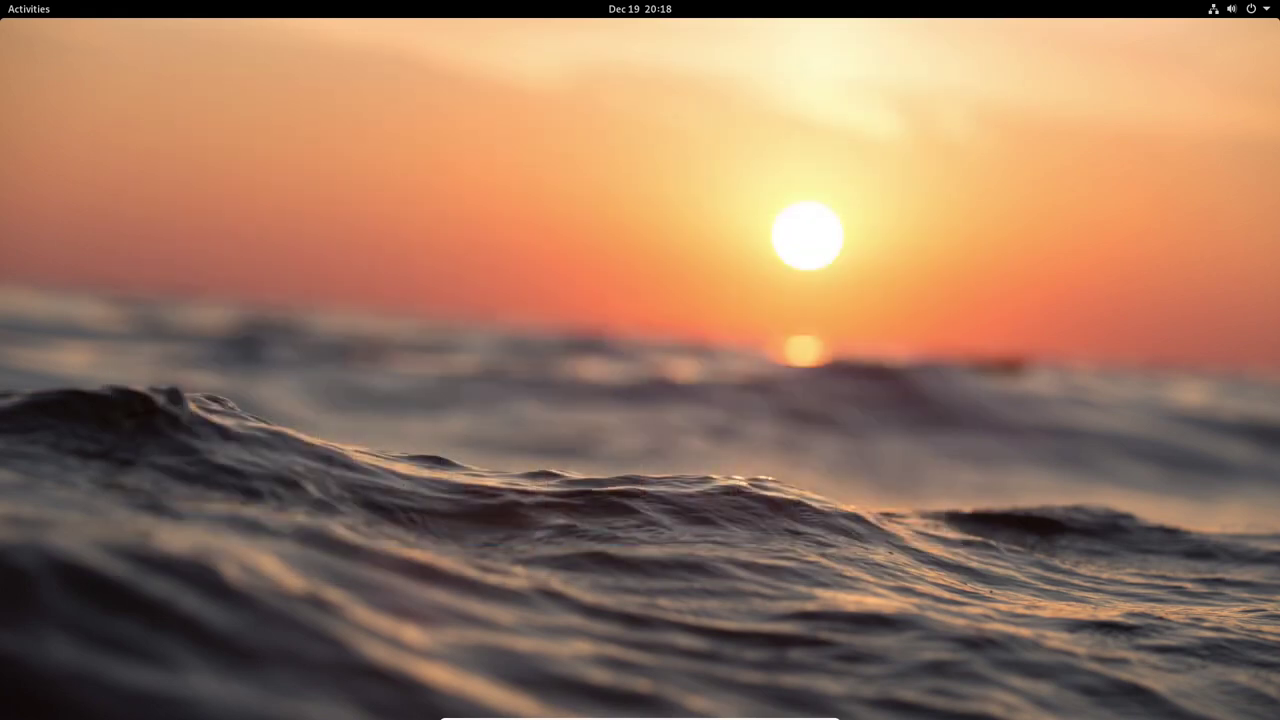
Raise the system volume to maximum and show the wired connection options.
click(1239, 9)
drag(1171, 50, 1248, 50)
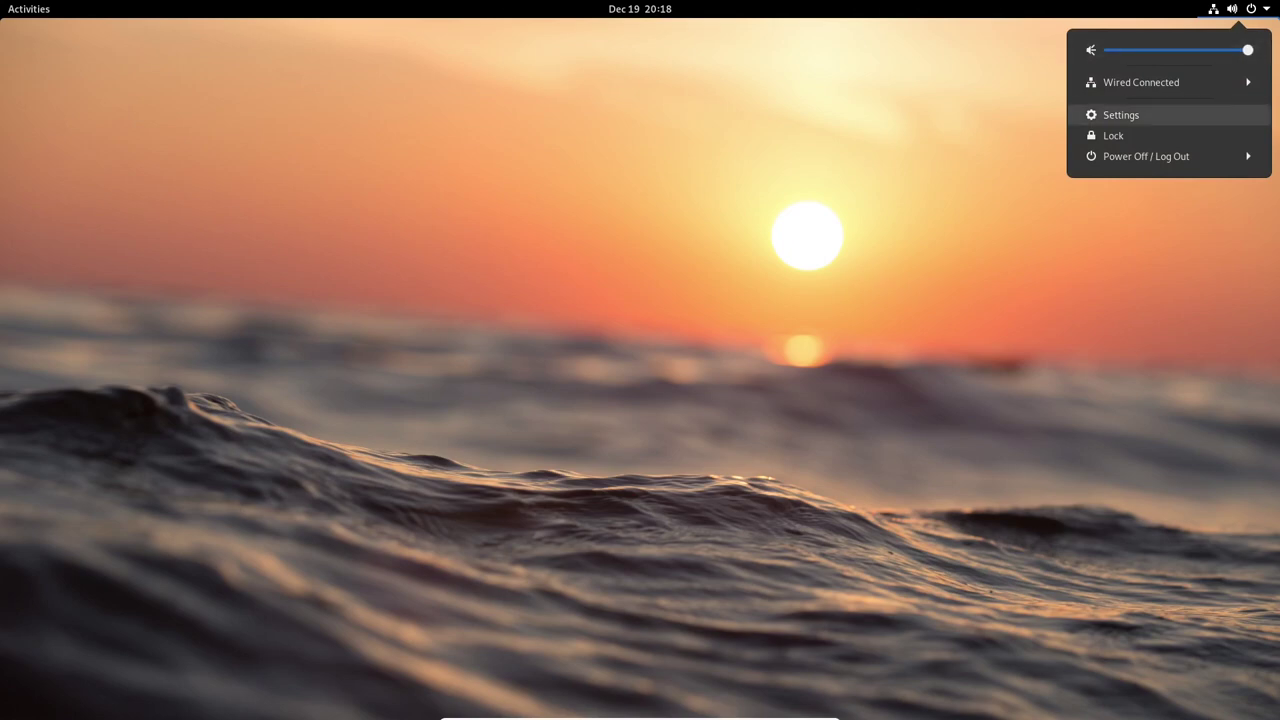
key(Up)
key(Return)
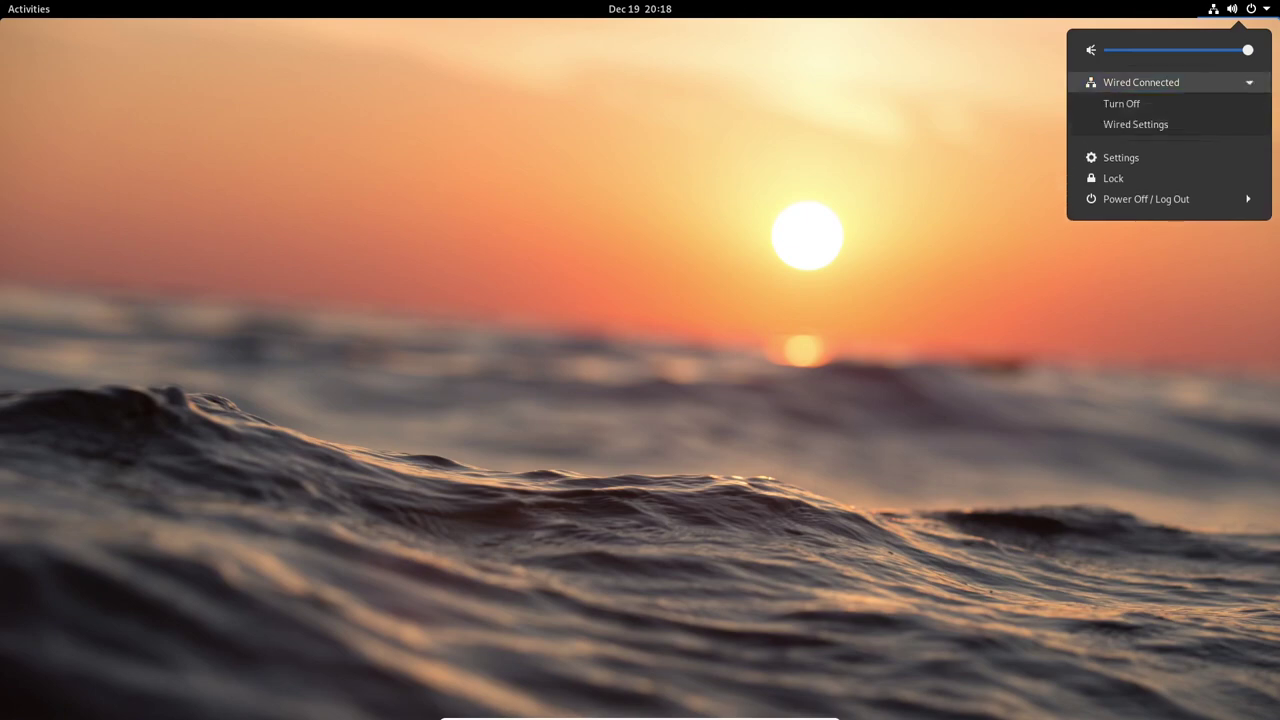
Launch Settings from the system options.
key(Down)
key(Down)
key(Down)
key(Return)
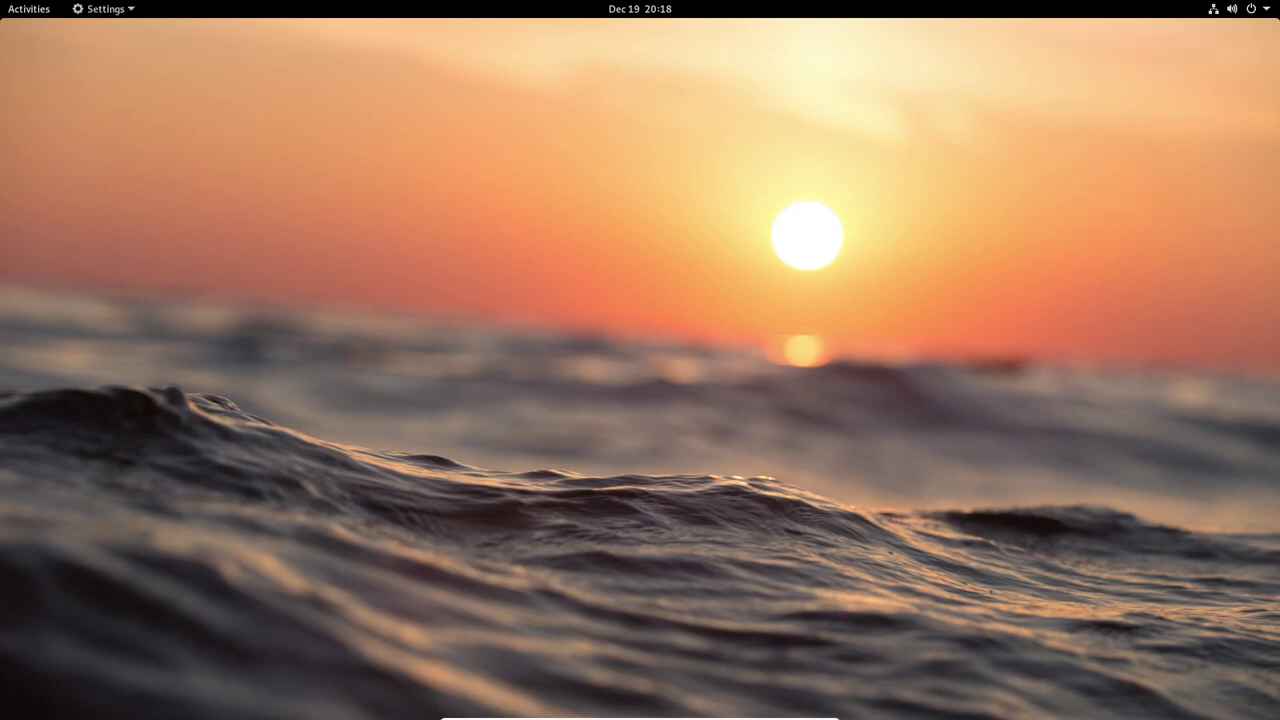
Close Settings, launch Extensions from the application overview and move its window towards the middle of the desktop.
key(alt+F4)
key(super)
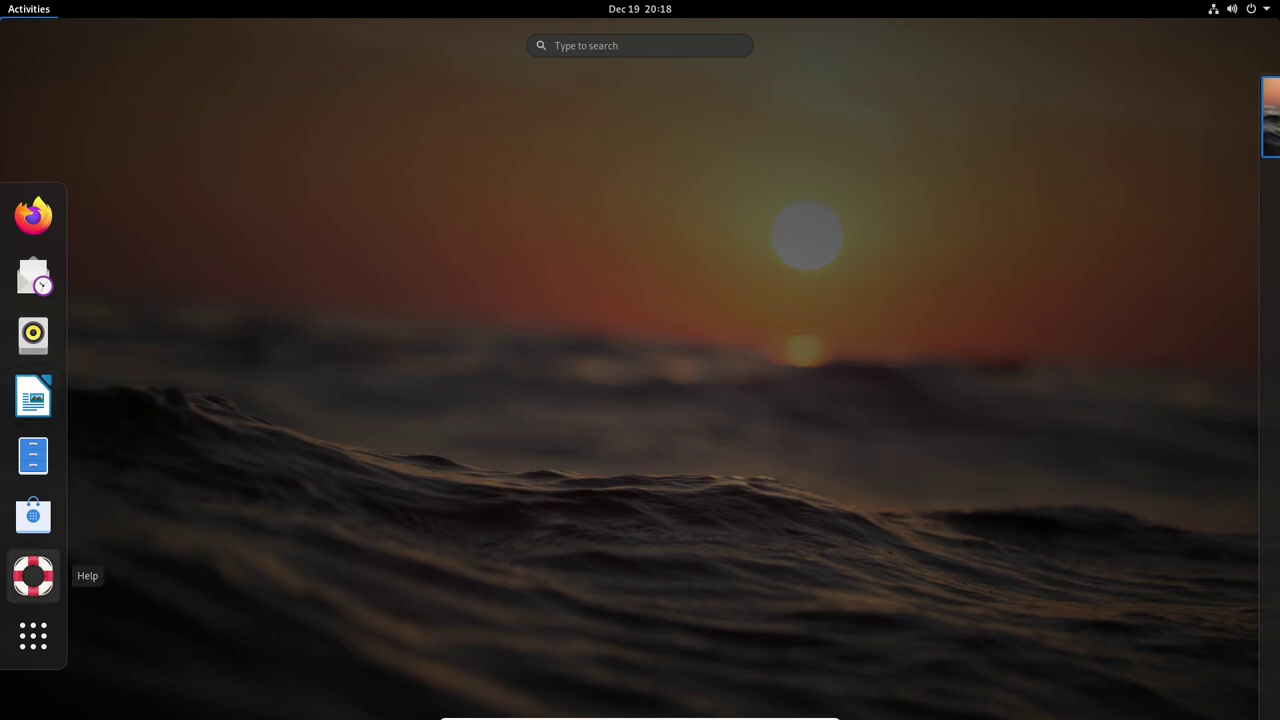
click(33, 635)
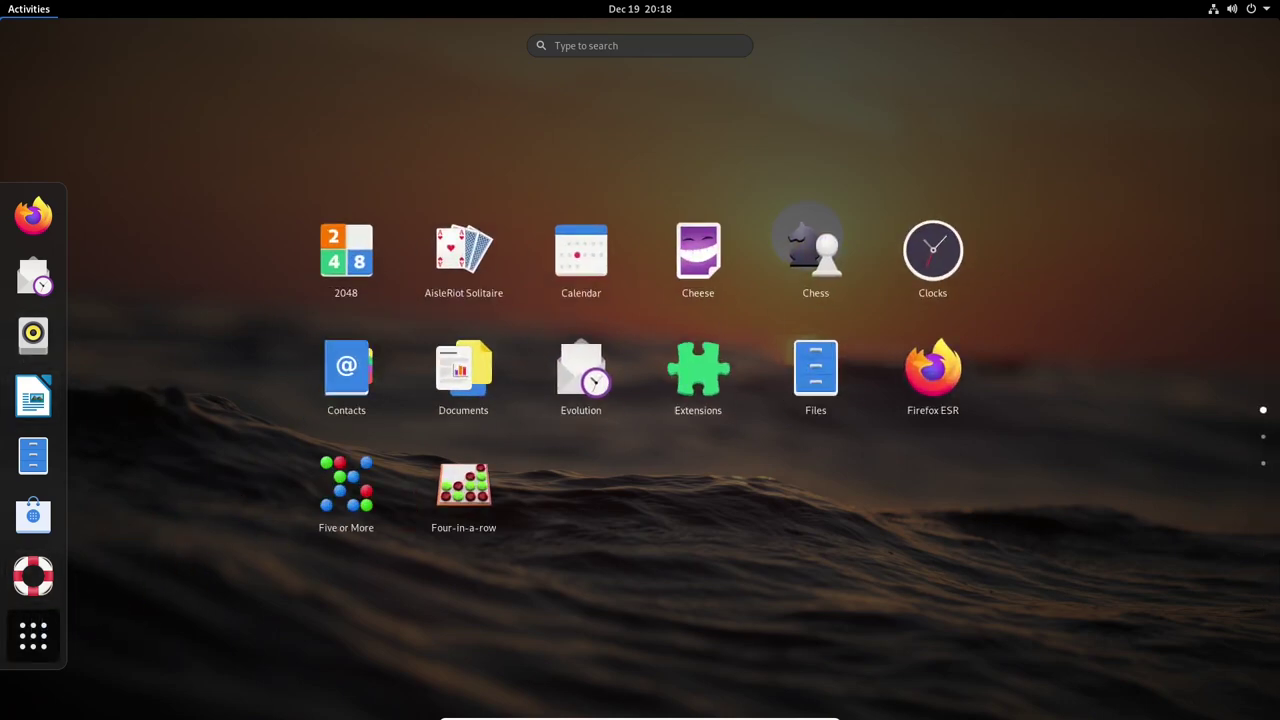
click(698, 372)
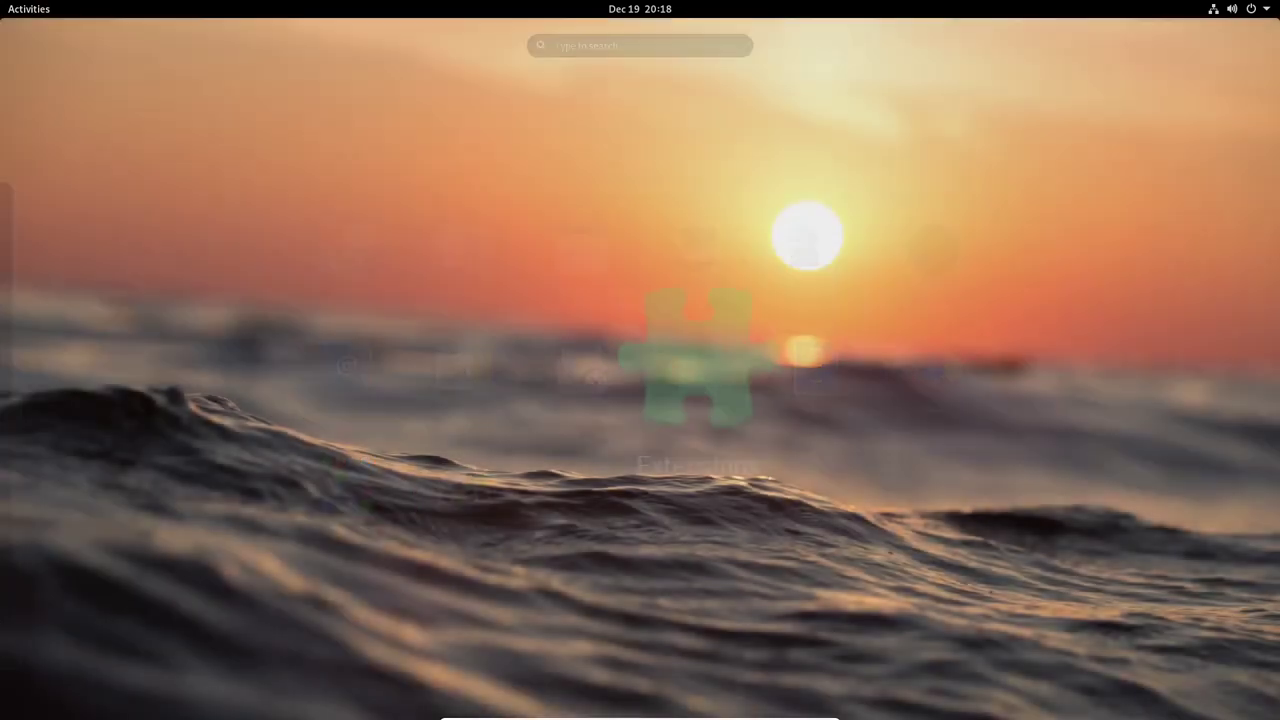
drag(400, 50, 619, 144)
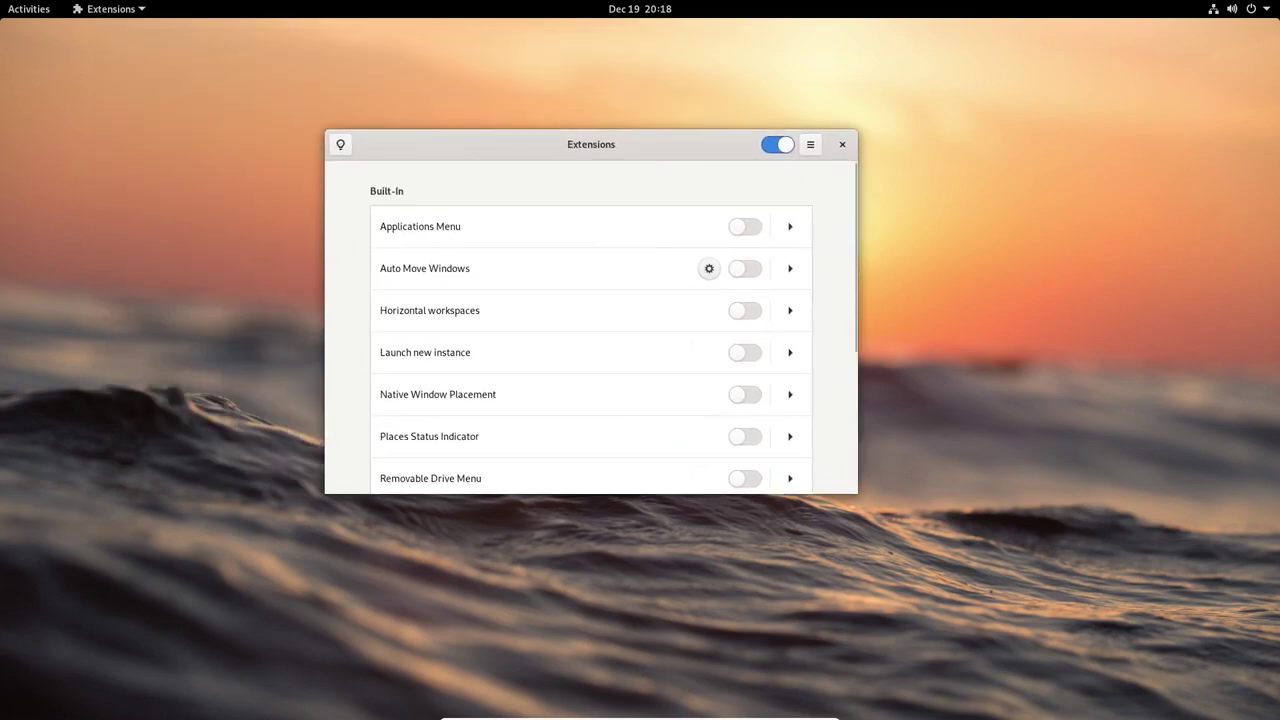
Look through the whole list of built-in extensions, from Applications Menu to Workspace Indicator.
scroll(591, 330, down, 1)
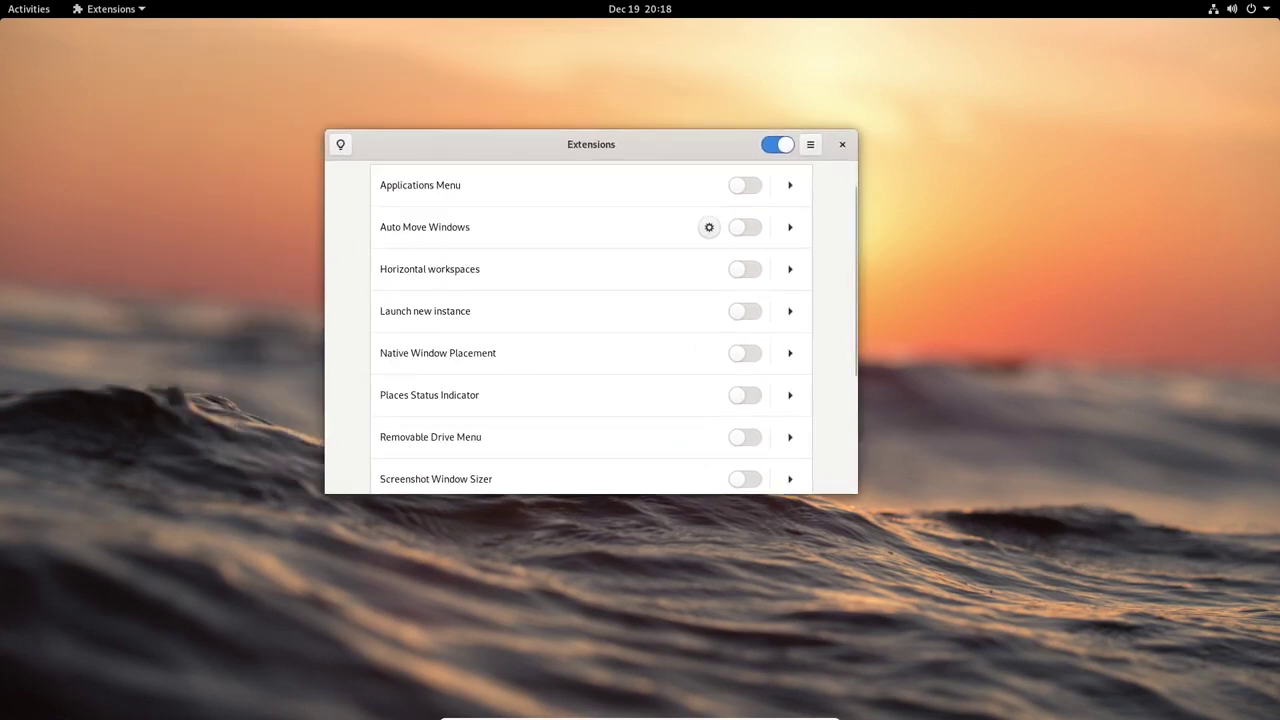
scroll(591, 330, down, 2)
scroll(591, 330, down, 3)
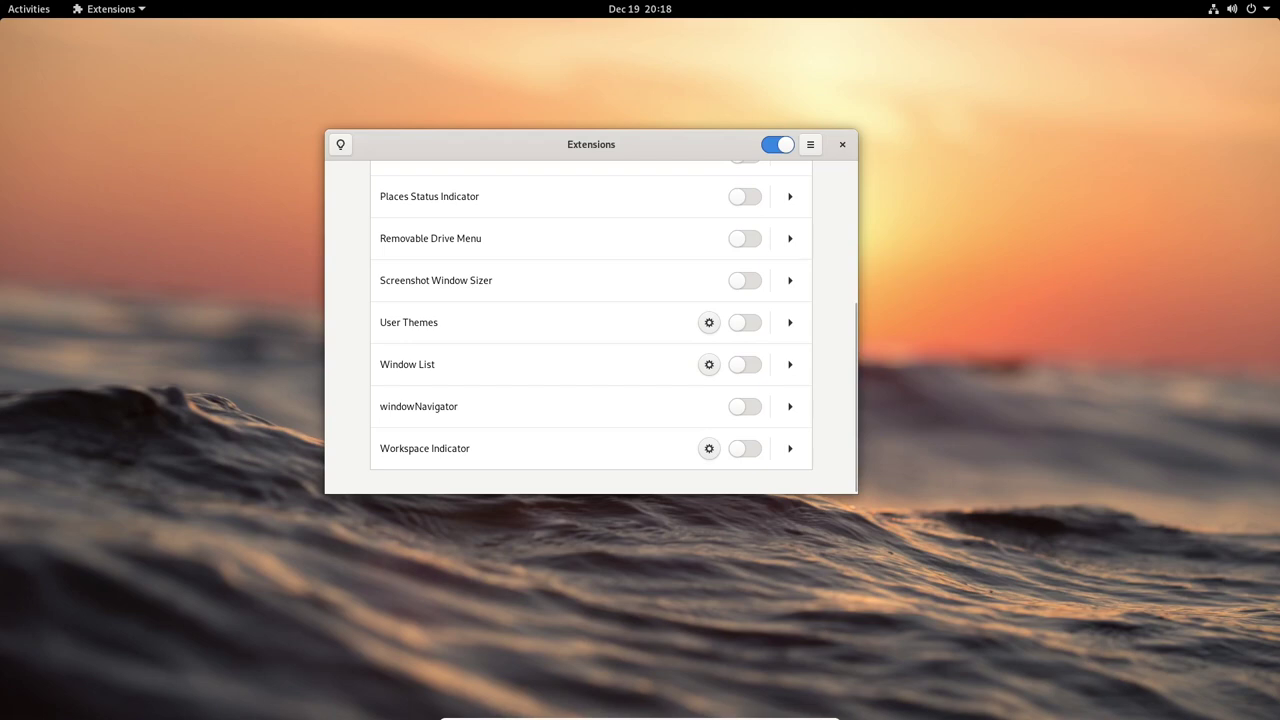
scroll(591, 330, up, 5)
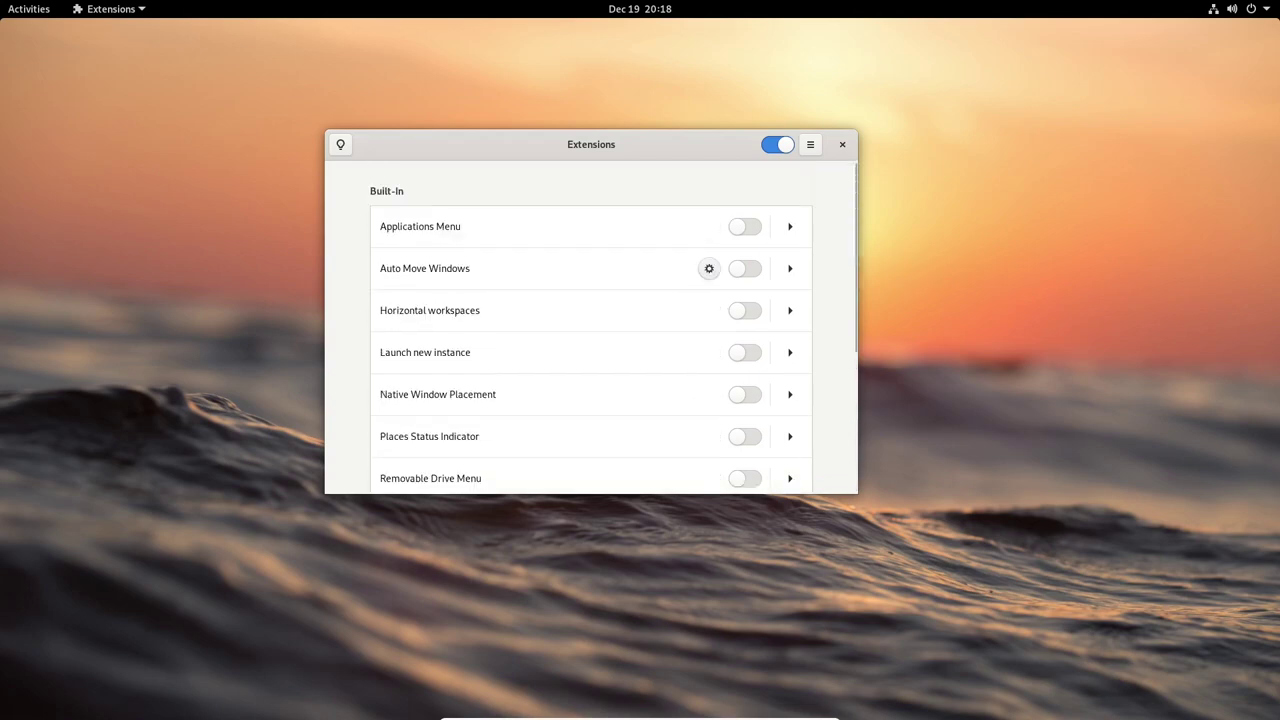
Try the Applications Menu extension, show the categorized menu it adds, and turn the extension off again.
click(745, 227)
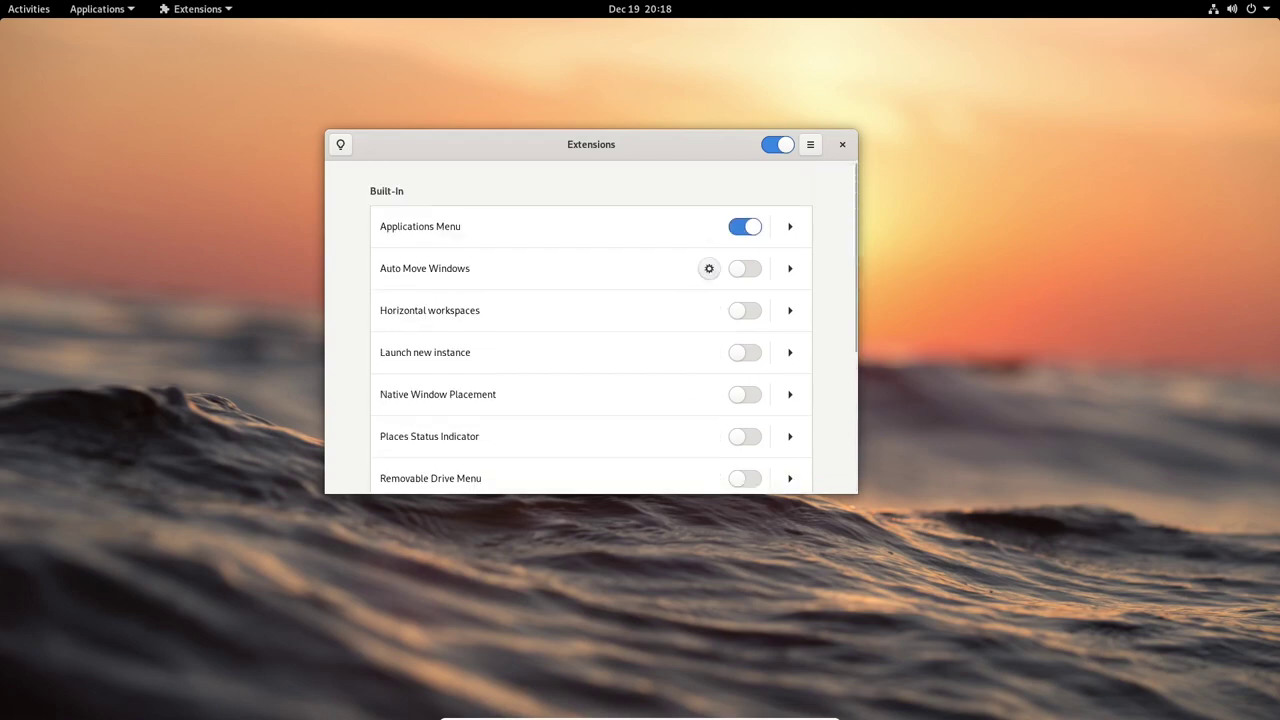
click(102, 9)
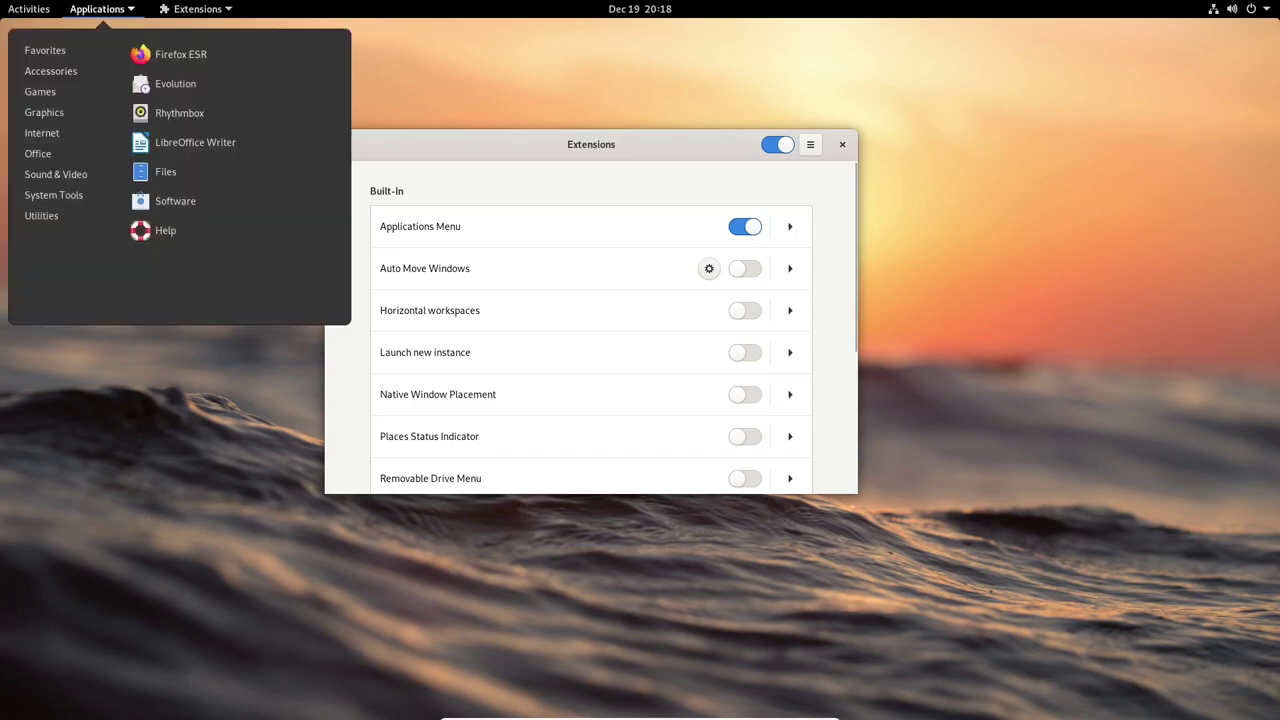
click(102, 9)
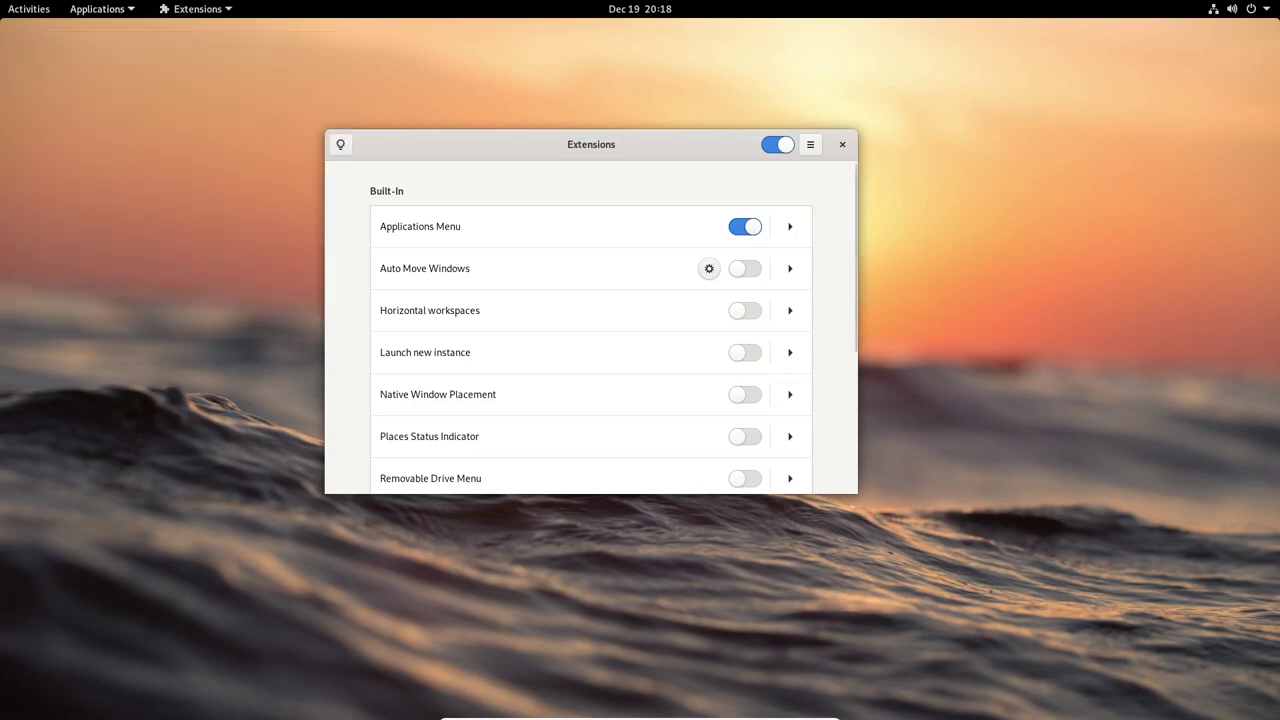
click(745, 227)
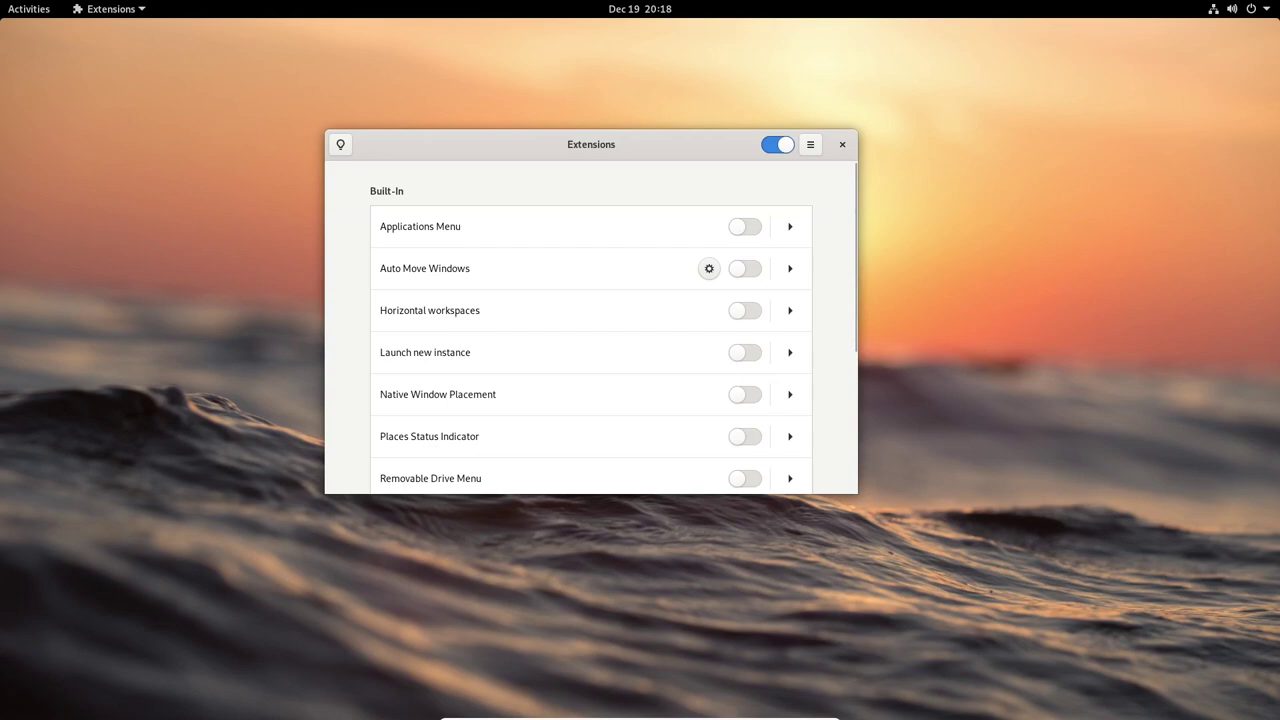
Try the Horizontal workspaces, Launch new instance and Native Window Placement extensions, turning each one off again.
click(745, 311)
click(745, 311)
click(745, 353)
key(space)
key(Down)
key(space)
click(745, 395)
Try two more built-in extensions further down the list, turning each off again, and close Extensions.
scroll(745, 395, down, 2)
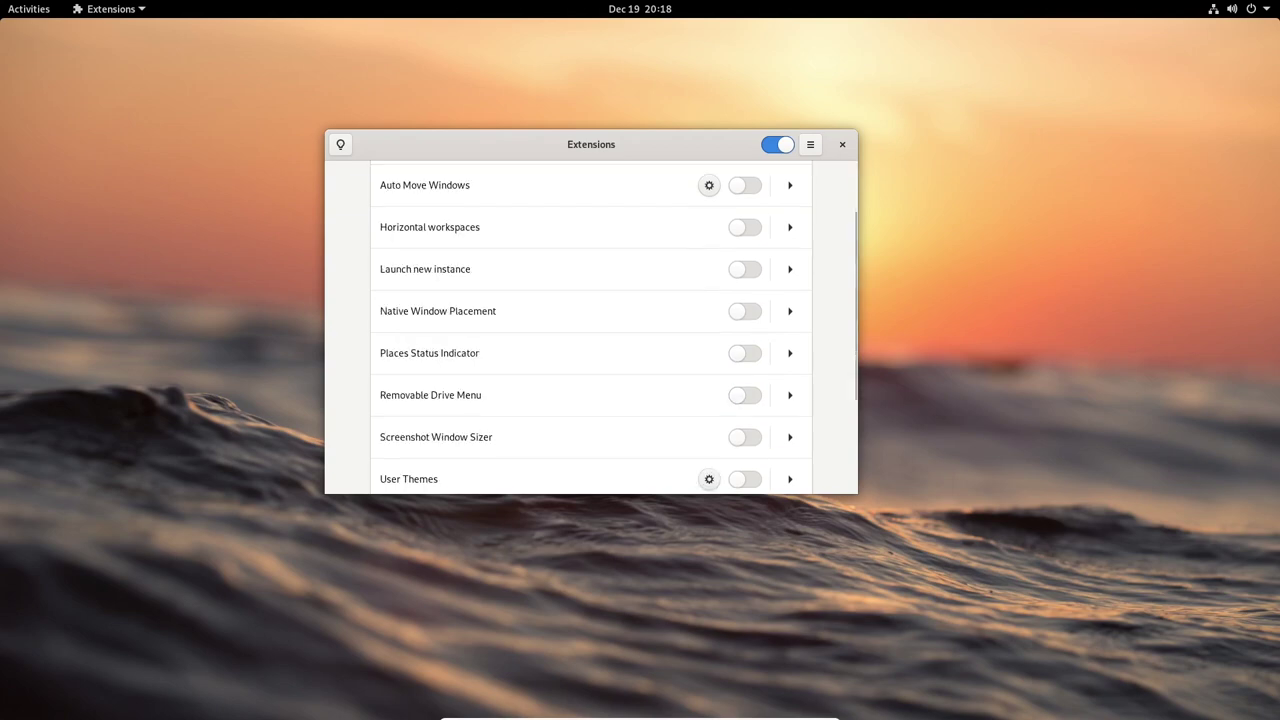
scroll(591, 327, down, 2)
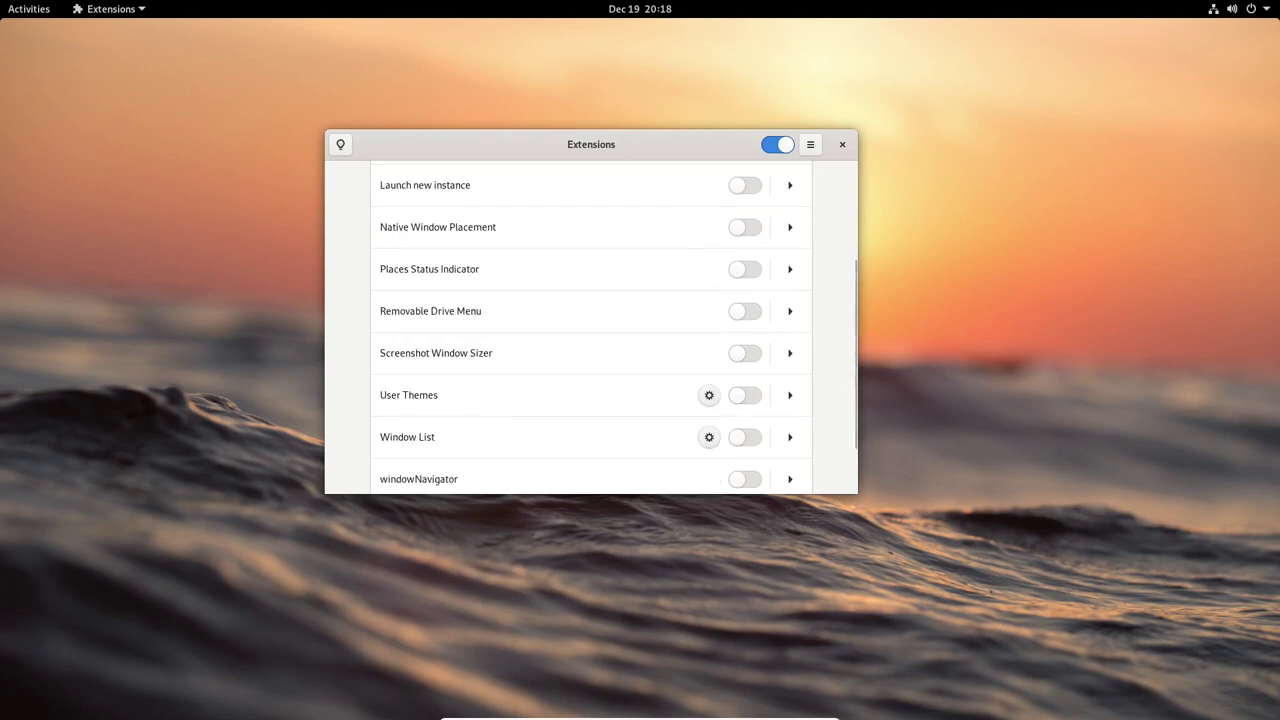
key(space)
key(space)
key(Down)
key(space)
key(space)
key(Down)
key(Down)
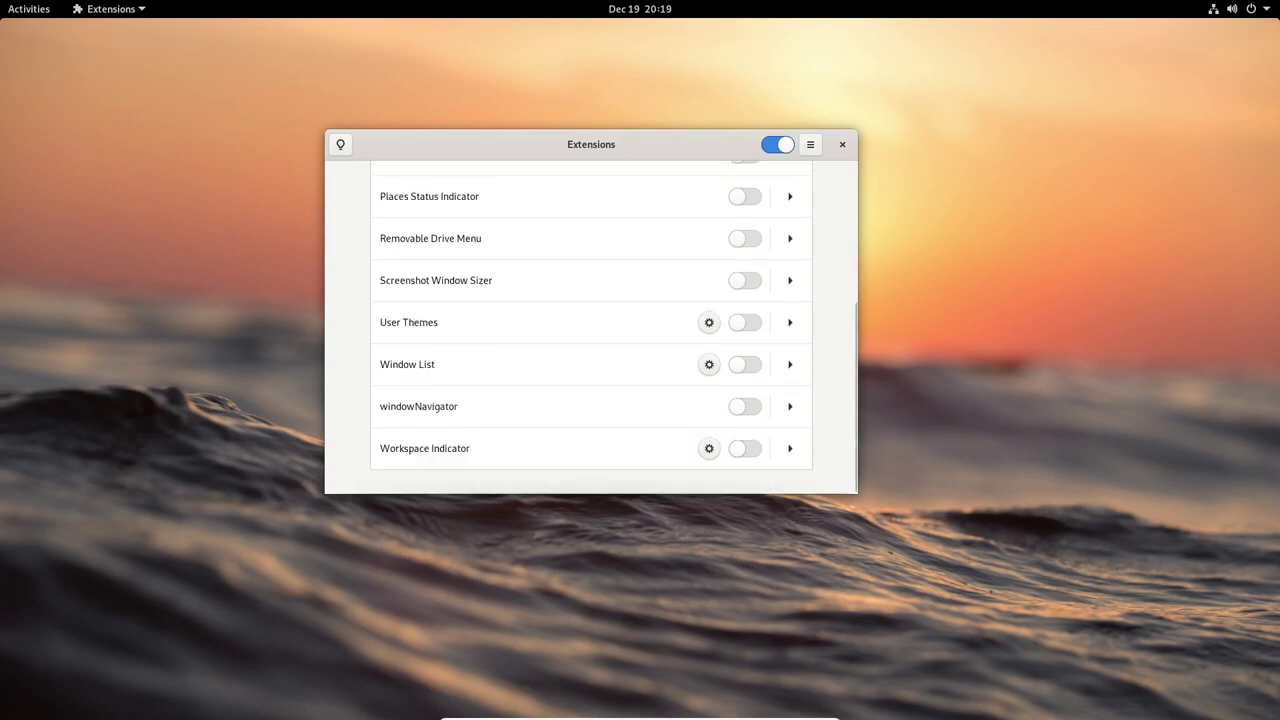
click(843, 145)
Browse the pages of installed applications in the application overview.
click(29, 9)
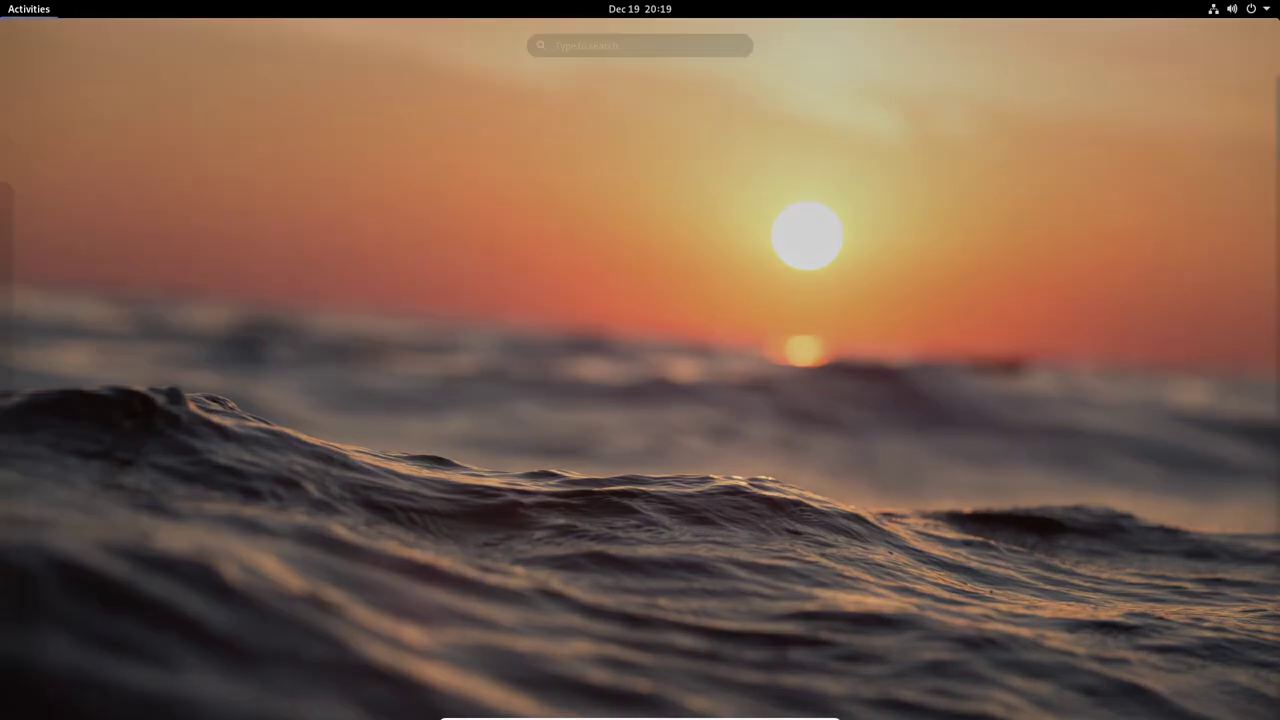
click(33, 636)
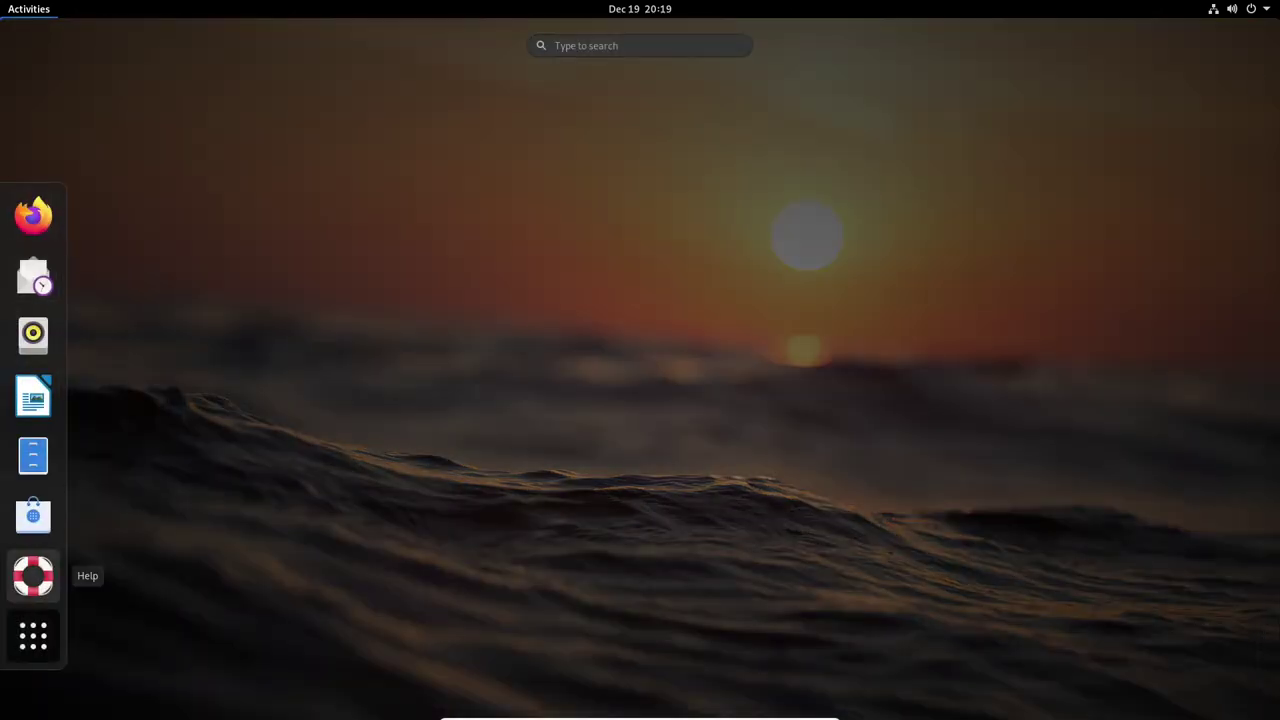
scroll(698, 376, down, 1)
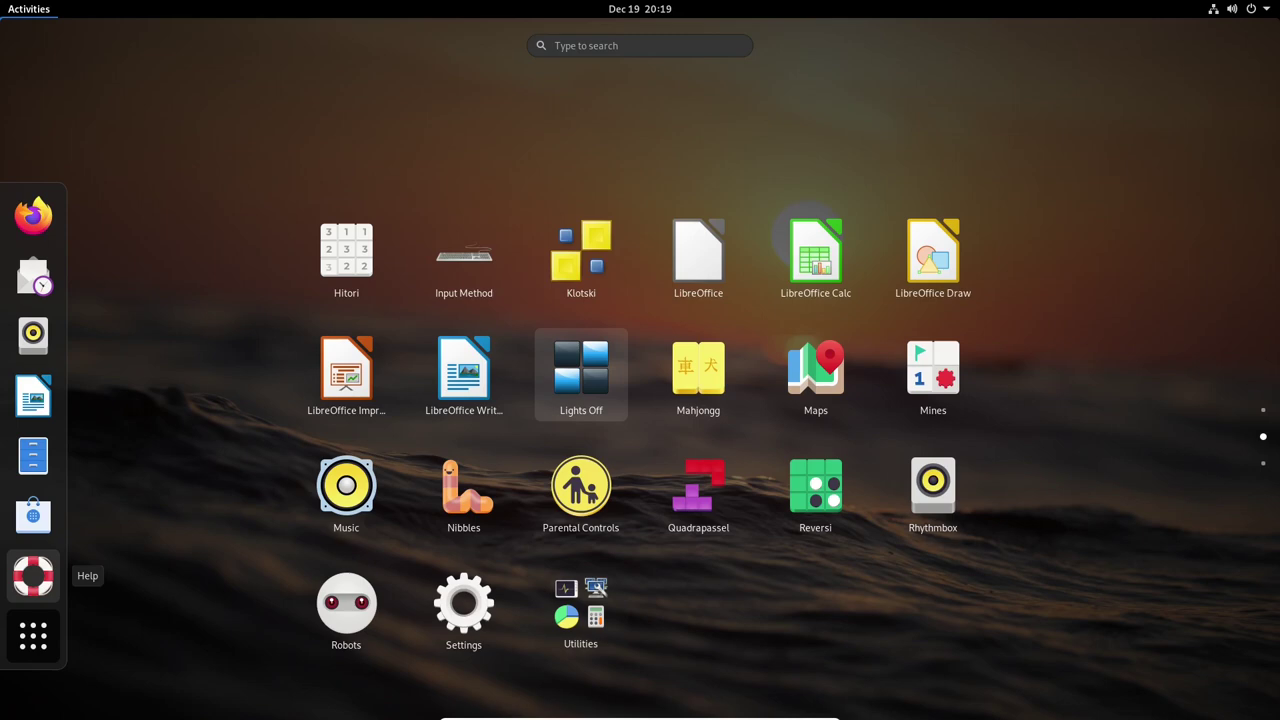
key(Up)
key(Left)
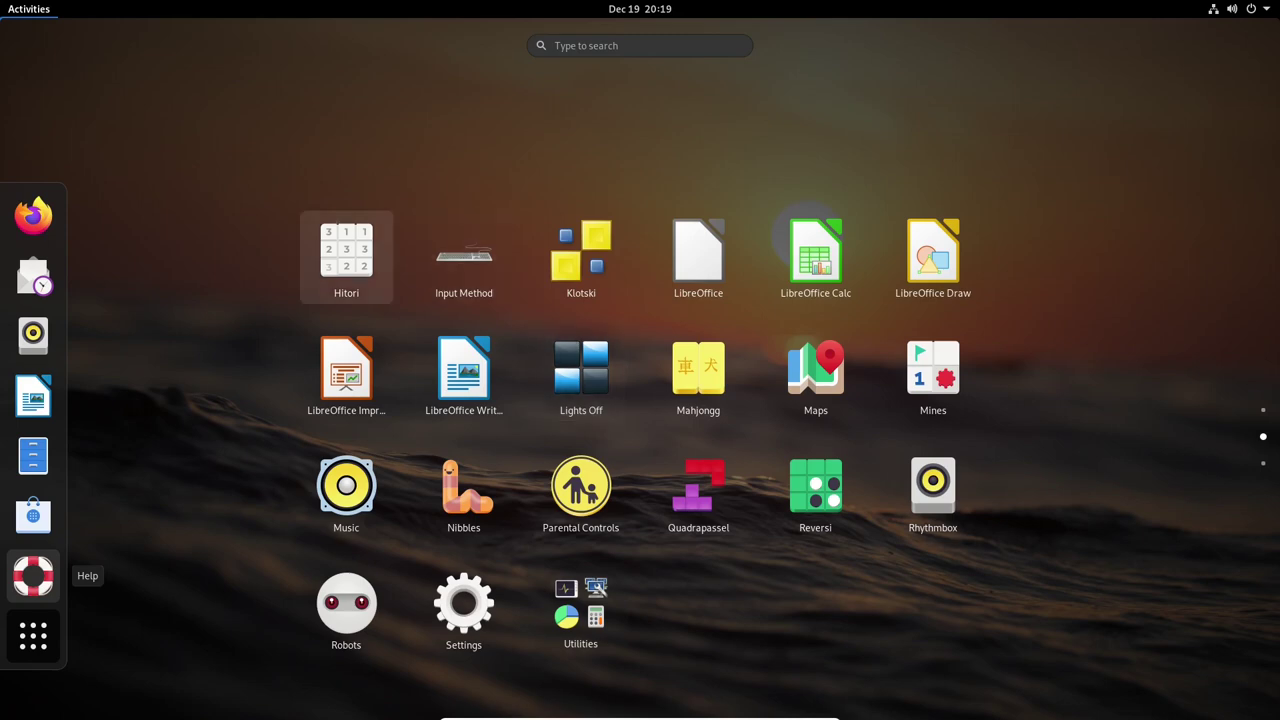
scroll(698, 330, down, 1)
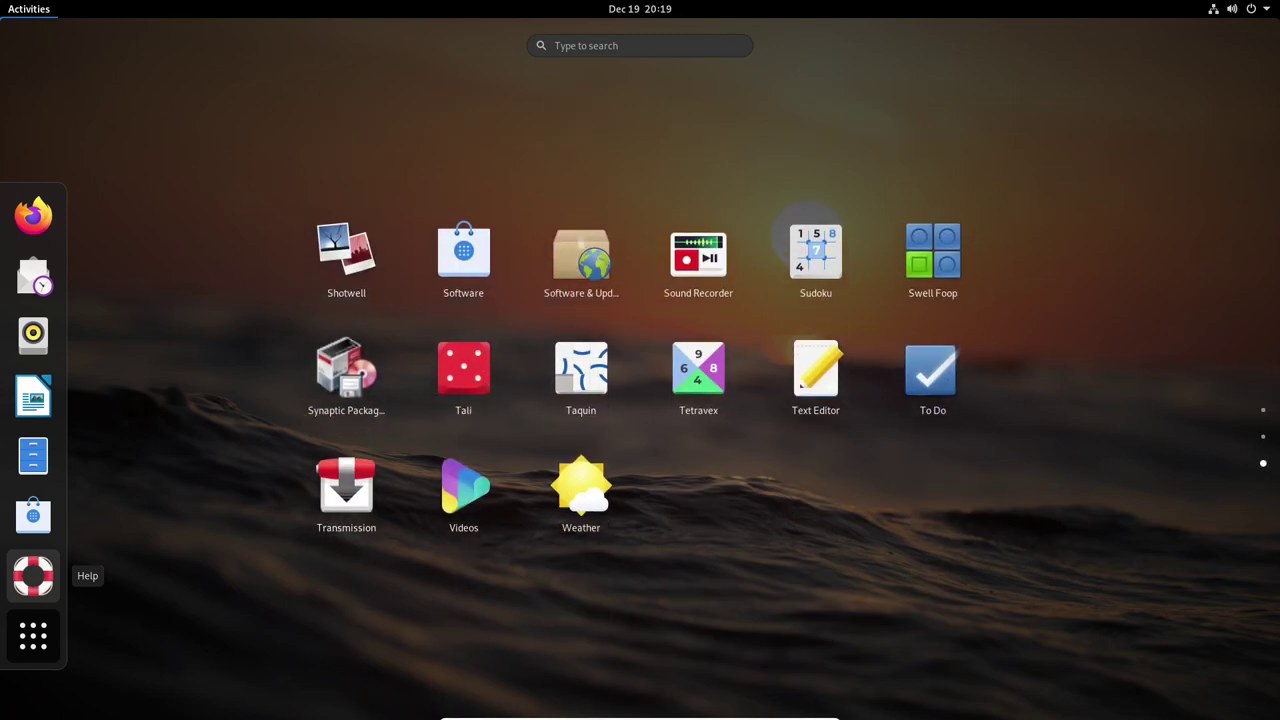
Find Tweaks among the installed applications and launch it.
key(Page_Up)
key(Down)
key(Left)
key(Down)
key(Return)
key(Down)
key(Page_Down)
key(Down)
key(Right)
key(Down)
key(Up)
key(Return)
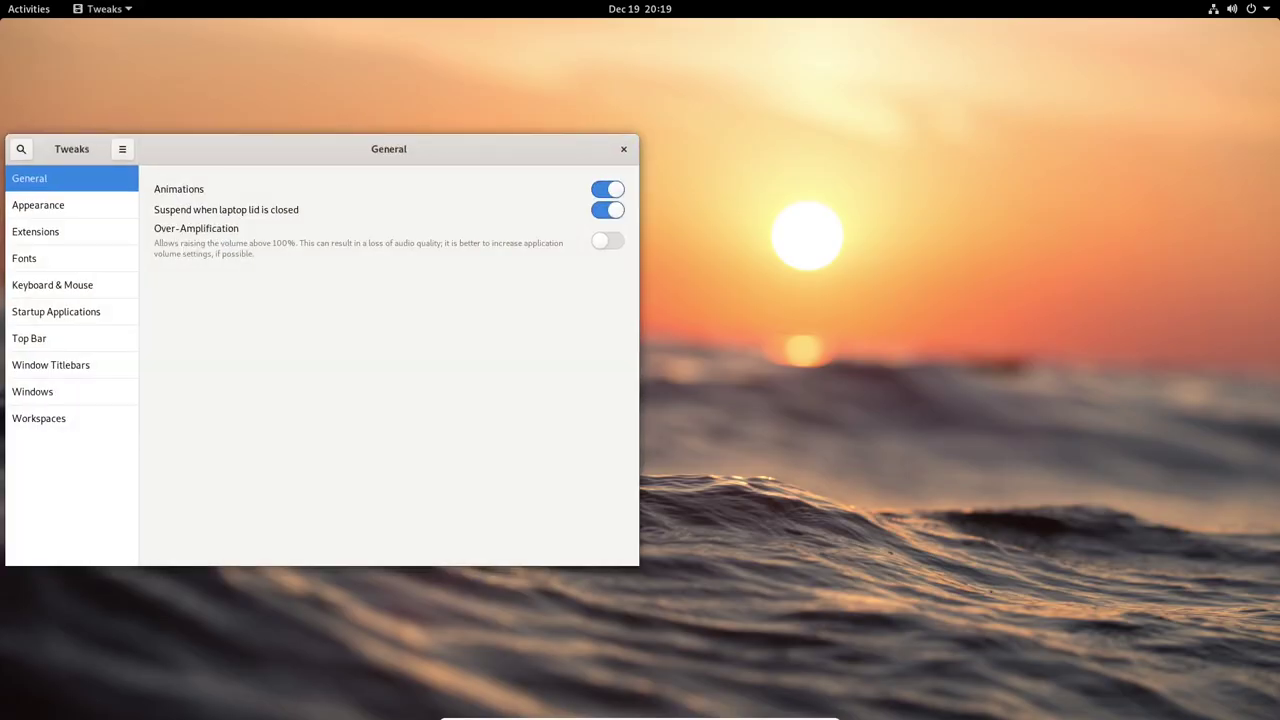
Set the Applications theme in the Tweaks appearance settings to Adwaita-dark.
key(Down)
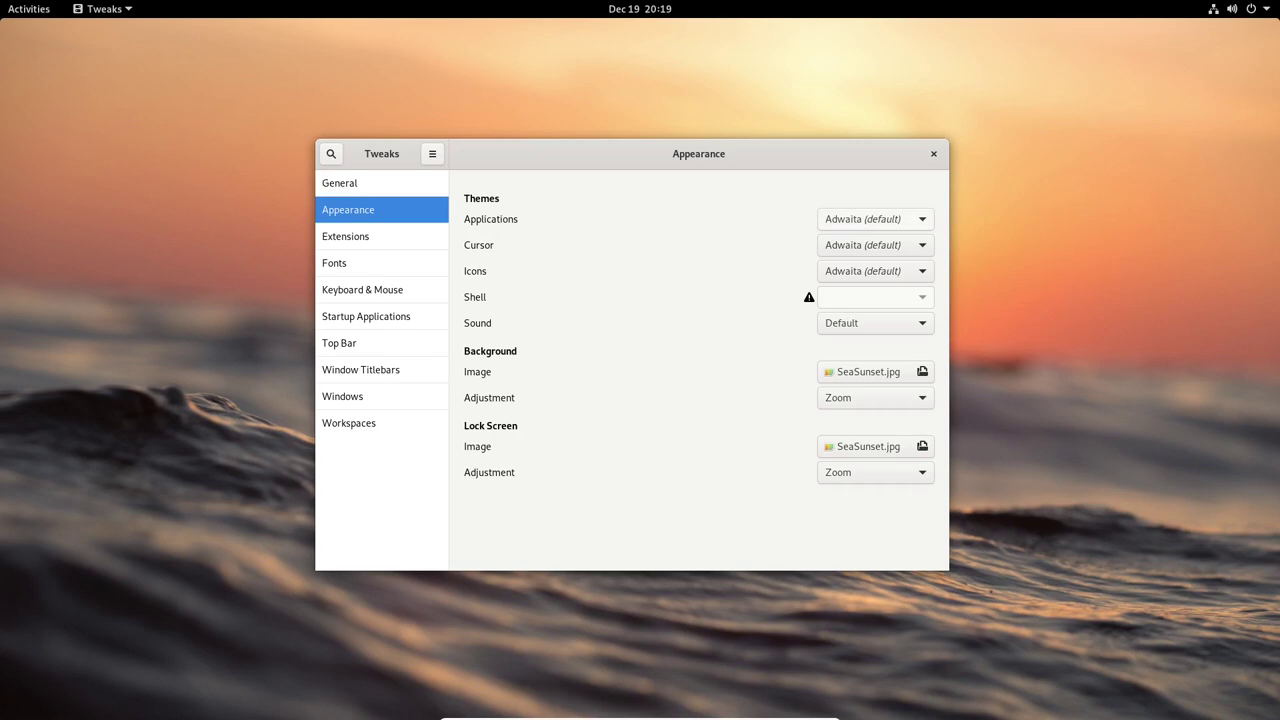
key(space)
key(Escape)
key(space)
key(Down)
key(Return)
Check the available Cursor and Icons themes without changing either of them.
click(875, 245)
click(875, 245)
click(875, 271)
click(875, 271)
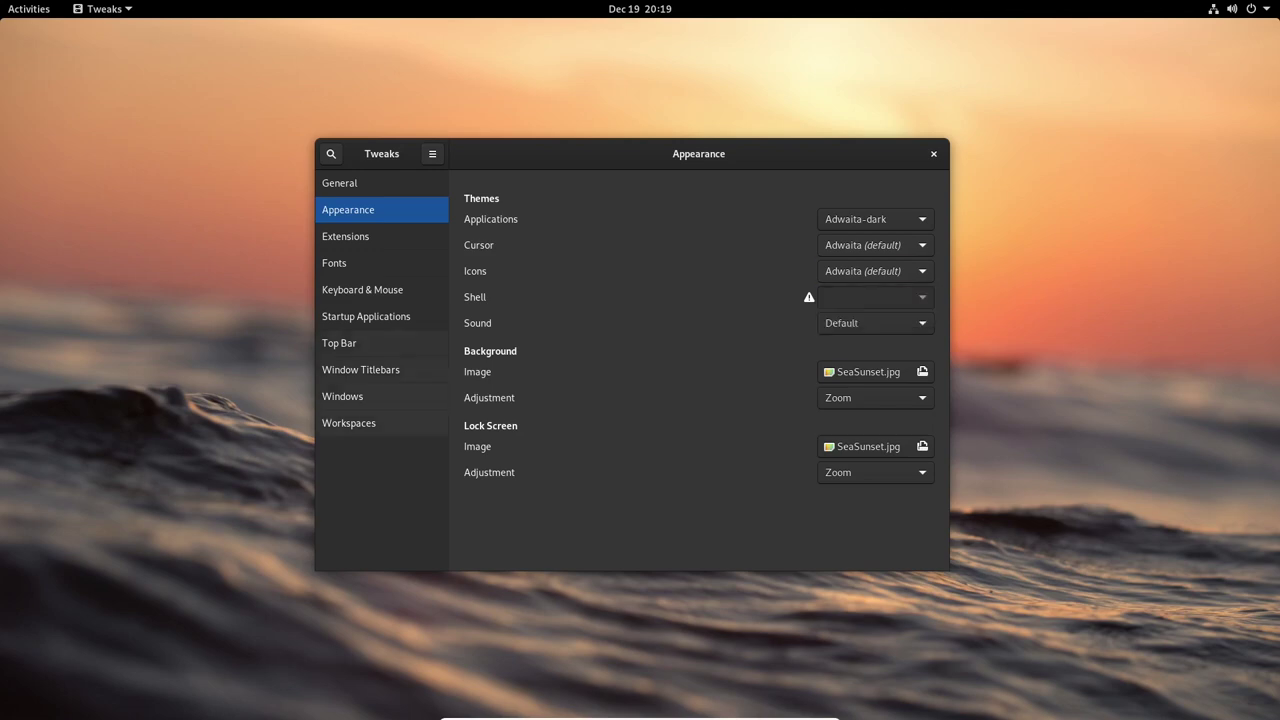
Open Files to inspect the dark theme, move its window down over the desktop, and close it.
click(29, 9)
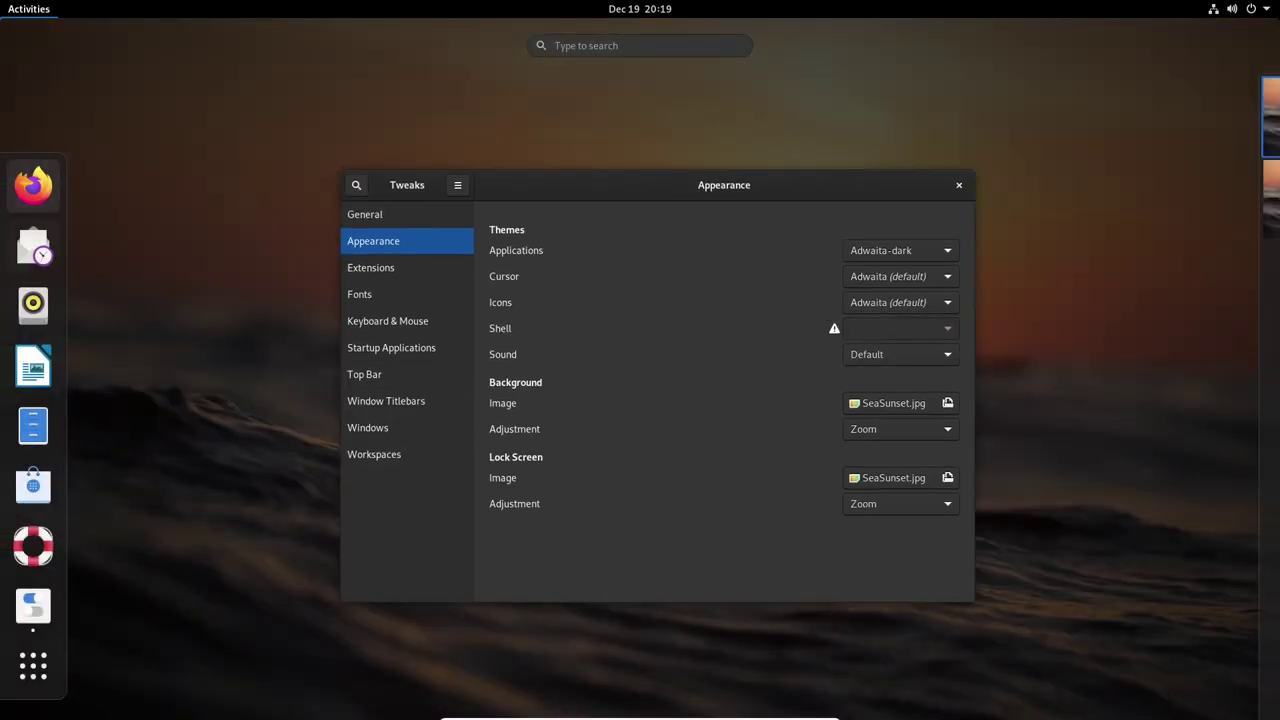
click(33, 427)
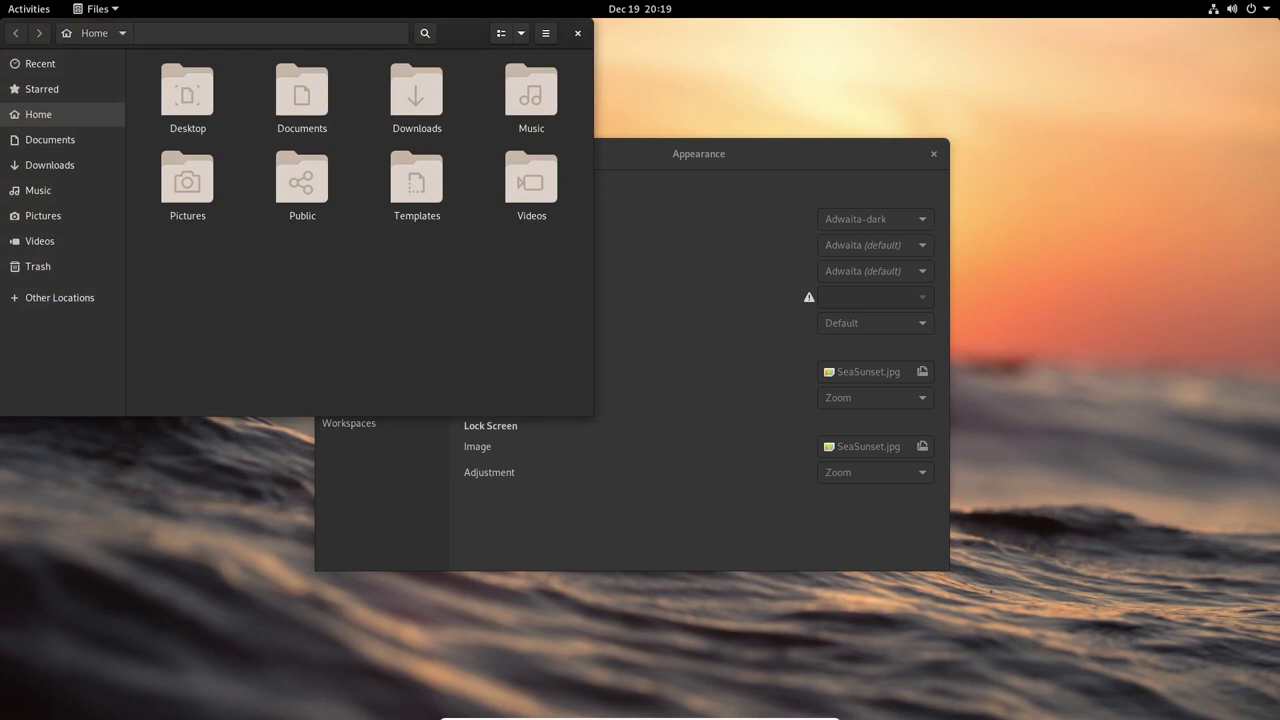
drag(463, 34, 522, 213)
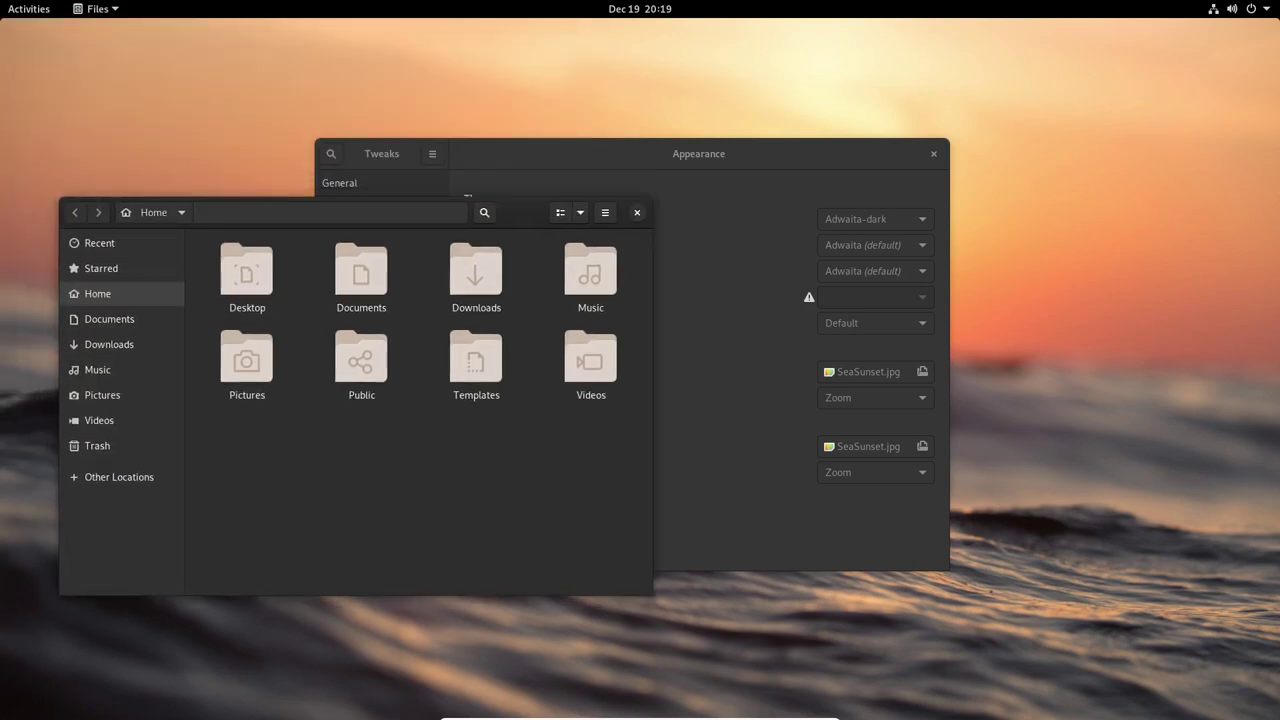
click(637, 212)
Review the Extensions, Fonts, Keyboard & Mouse and Startup Applications categories in Tweaks.
click(345, 236)
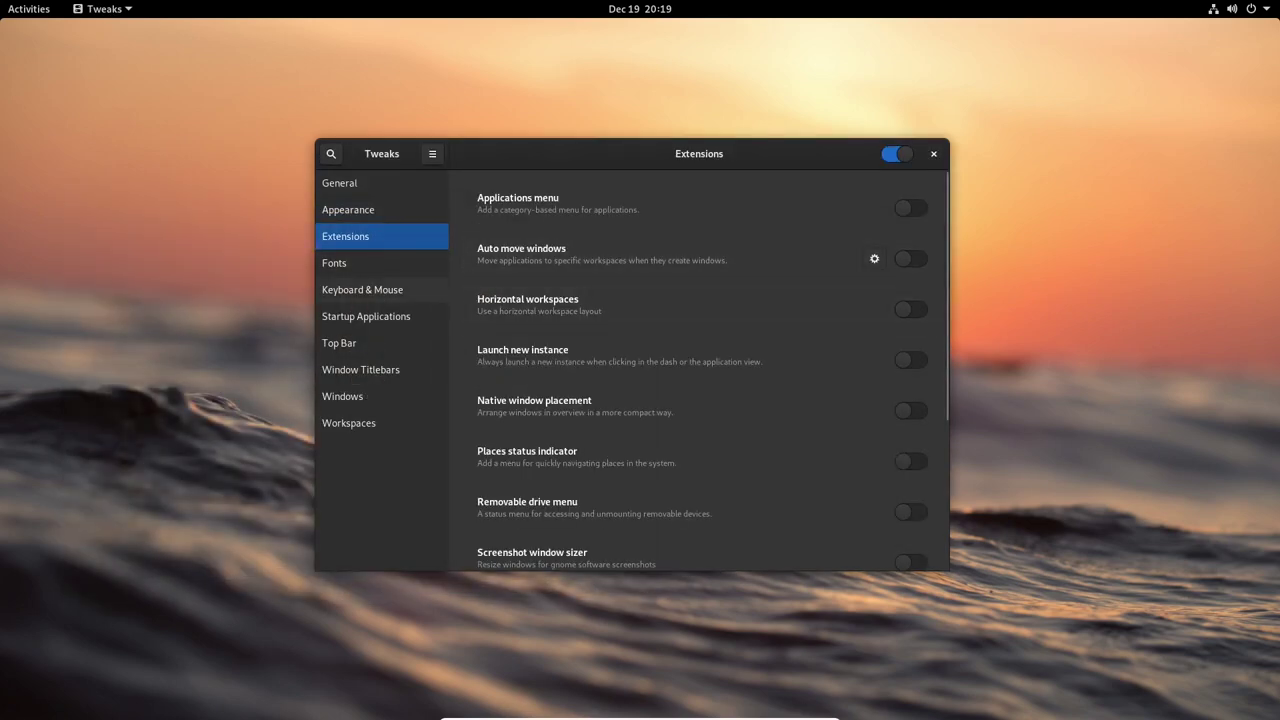
click(345, 263)
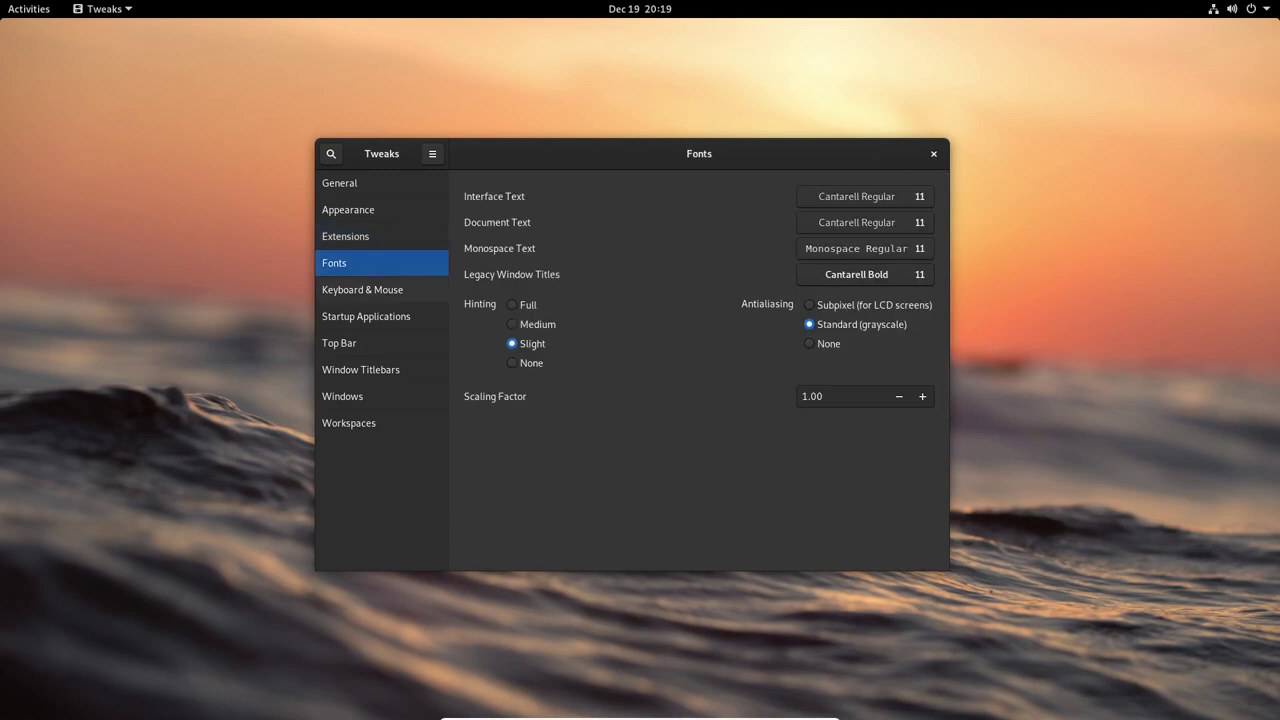
click(362, 290)
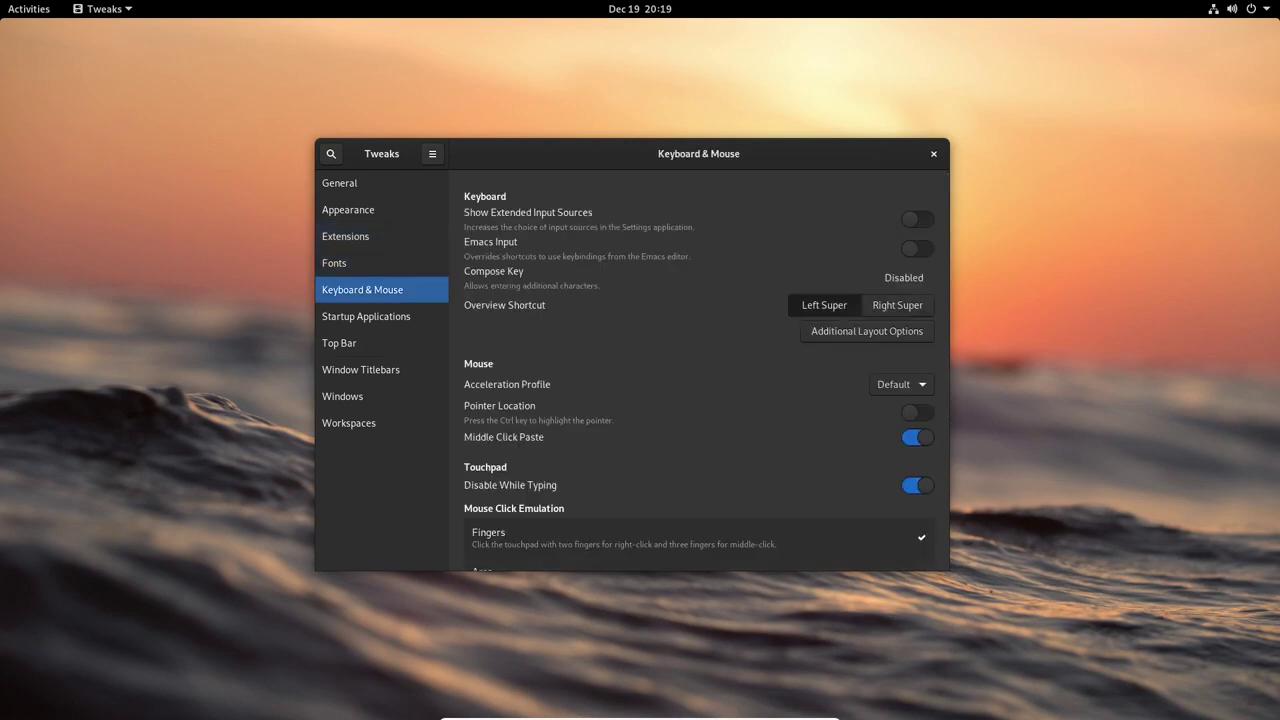
click(366, 317)
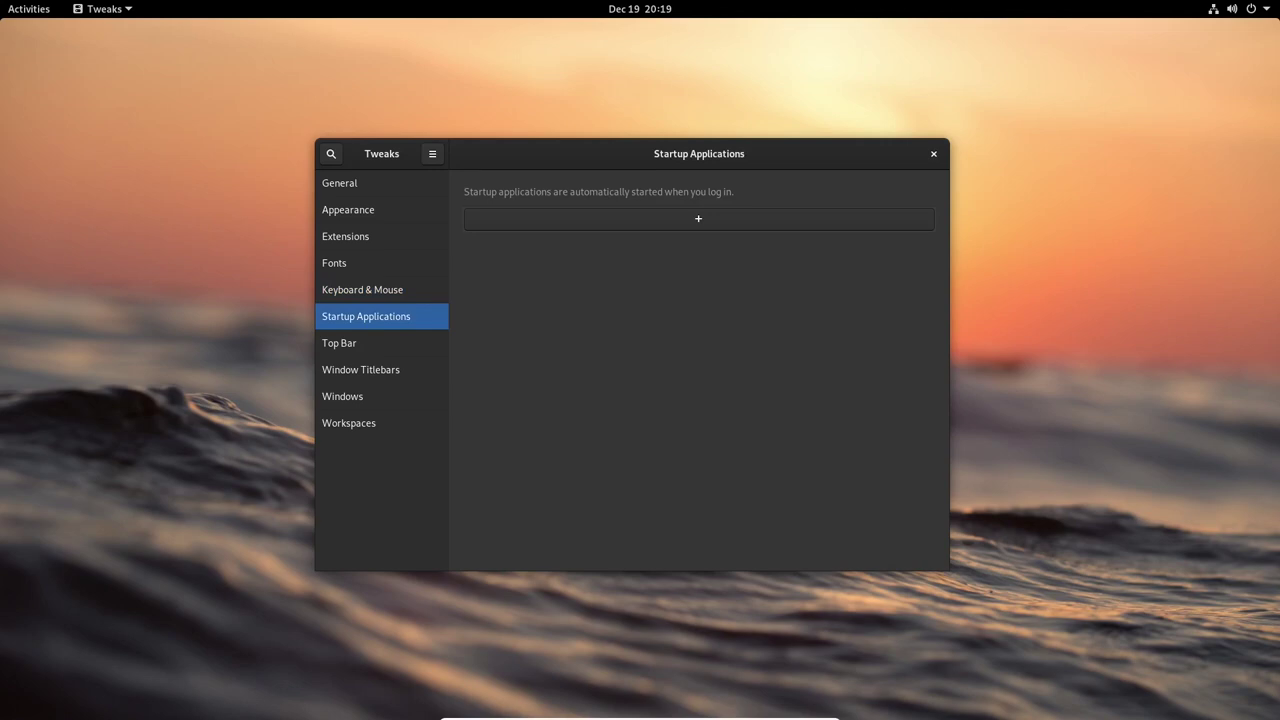
Try switching off the clock's Date and the Activities Overview Hot Corner for the Top Bar, restoring each one.
click(366, 343)
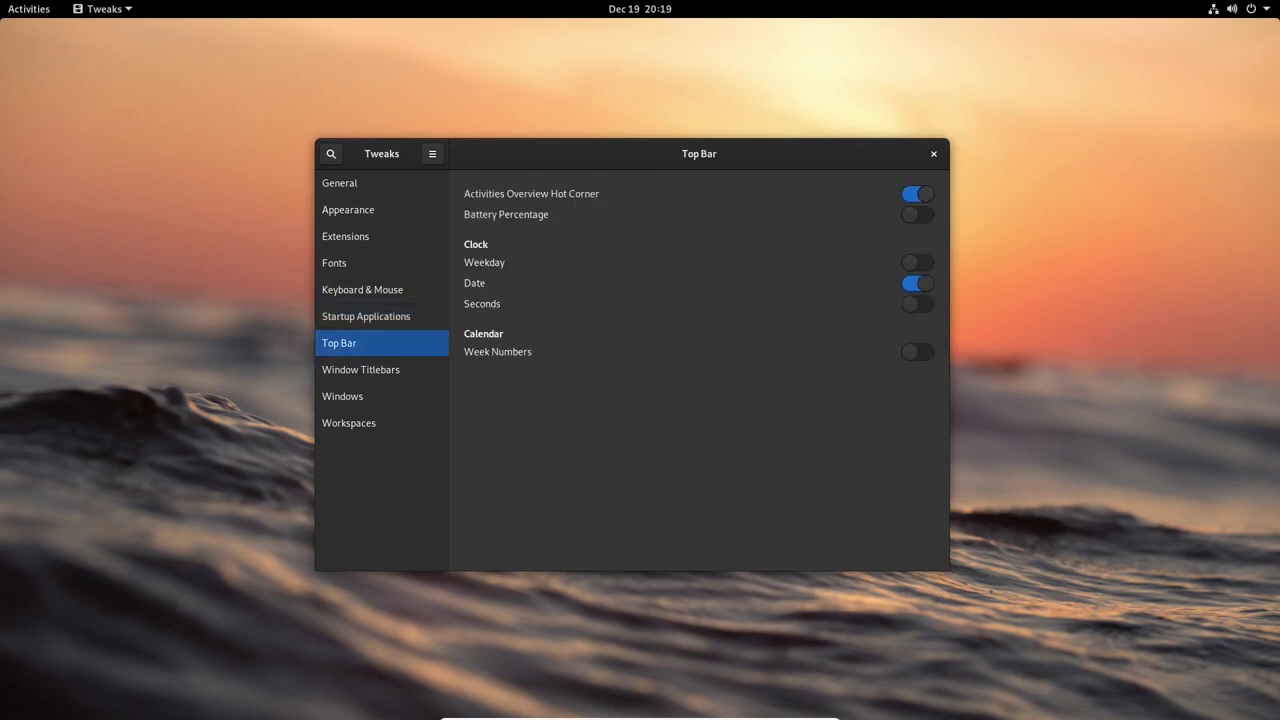
click(918, 284)
click(918, 284)
click(917, 194)
click(917, 194)
Enable the Maximize and Minimize titlebar buttons for windows.
click(381, 370)
click(917, 322)
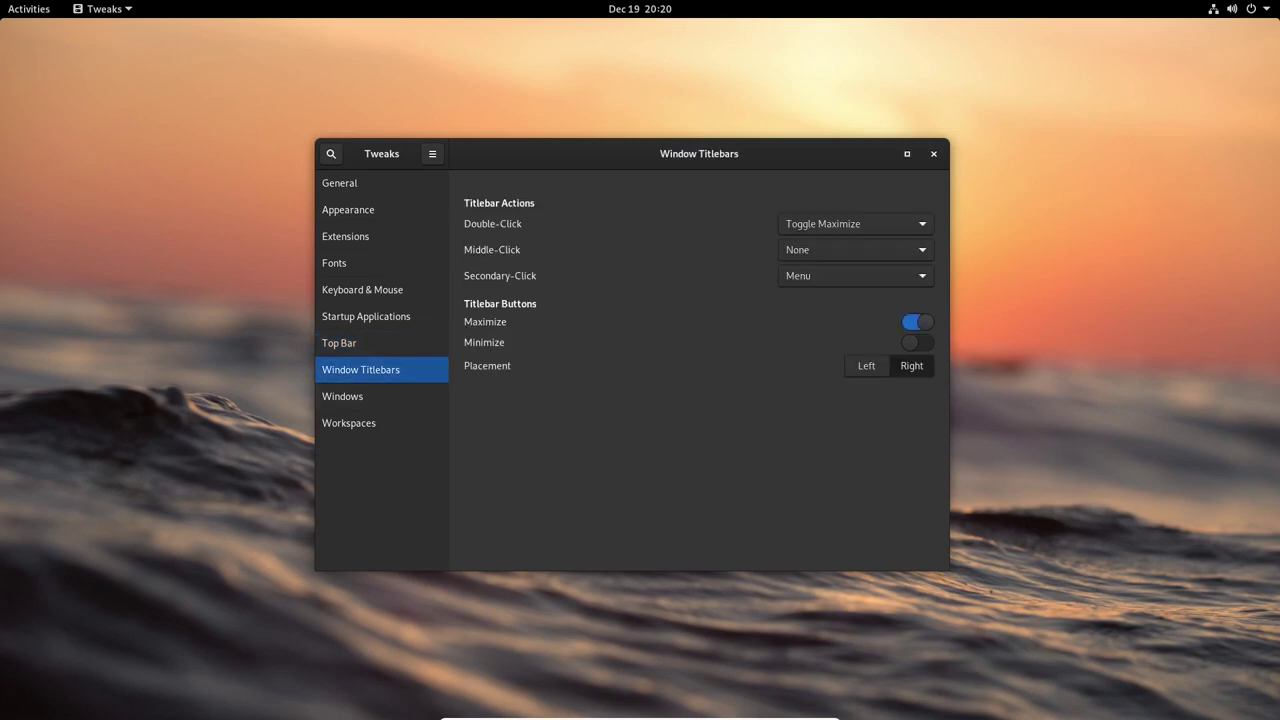
click(917, 342)
Review the Windows, Workspaces and General categories and close Tweaks.
click(382, 397)
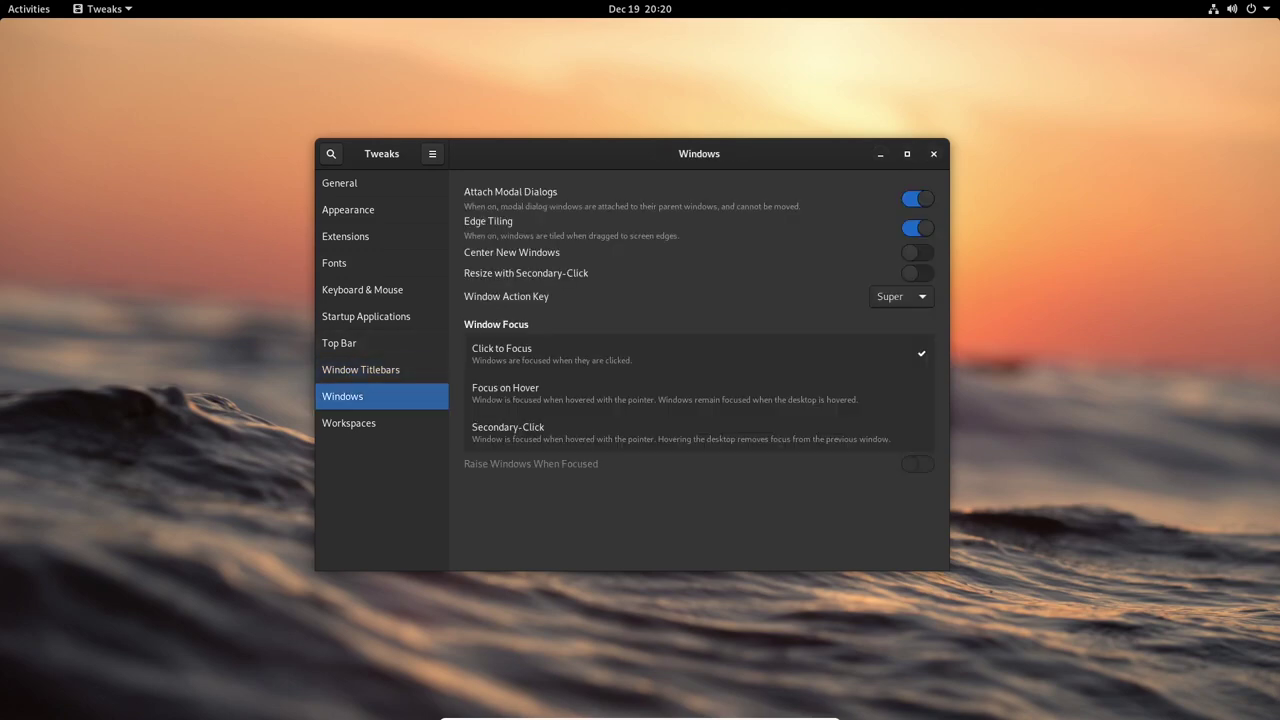
click(382, 423)
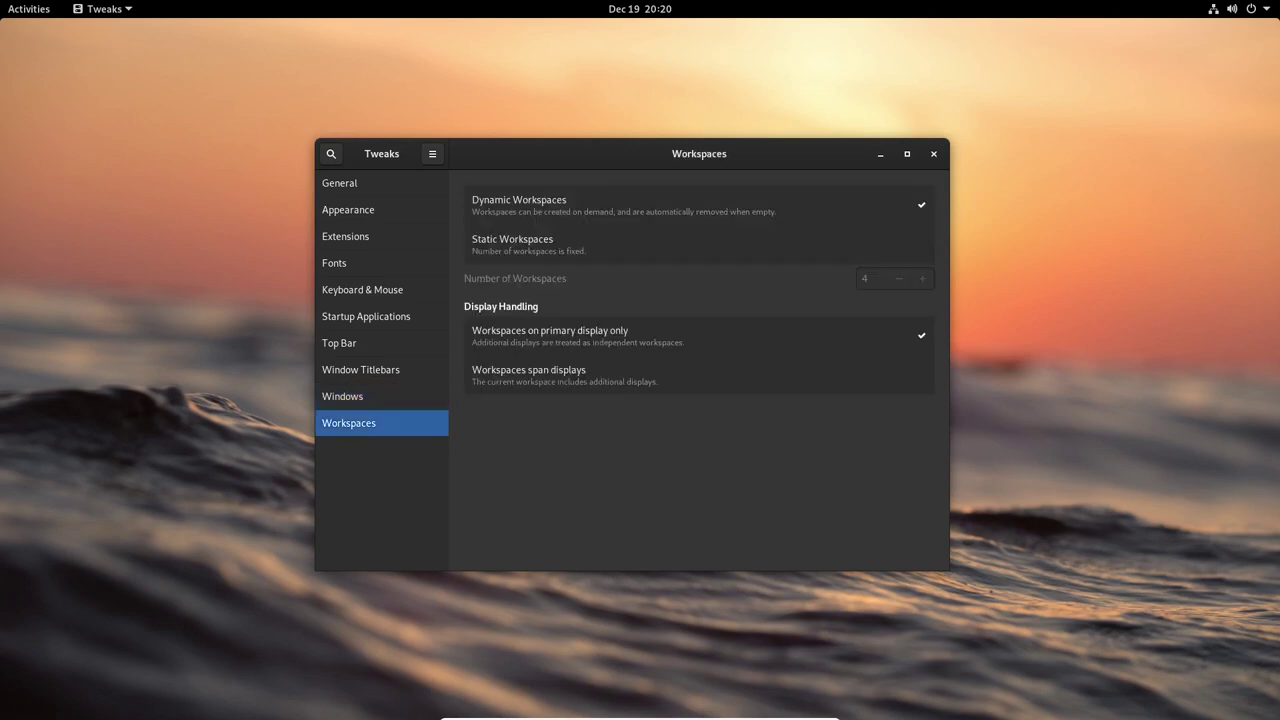
click(382, 183)
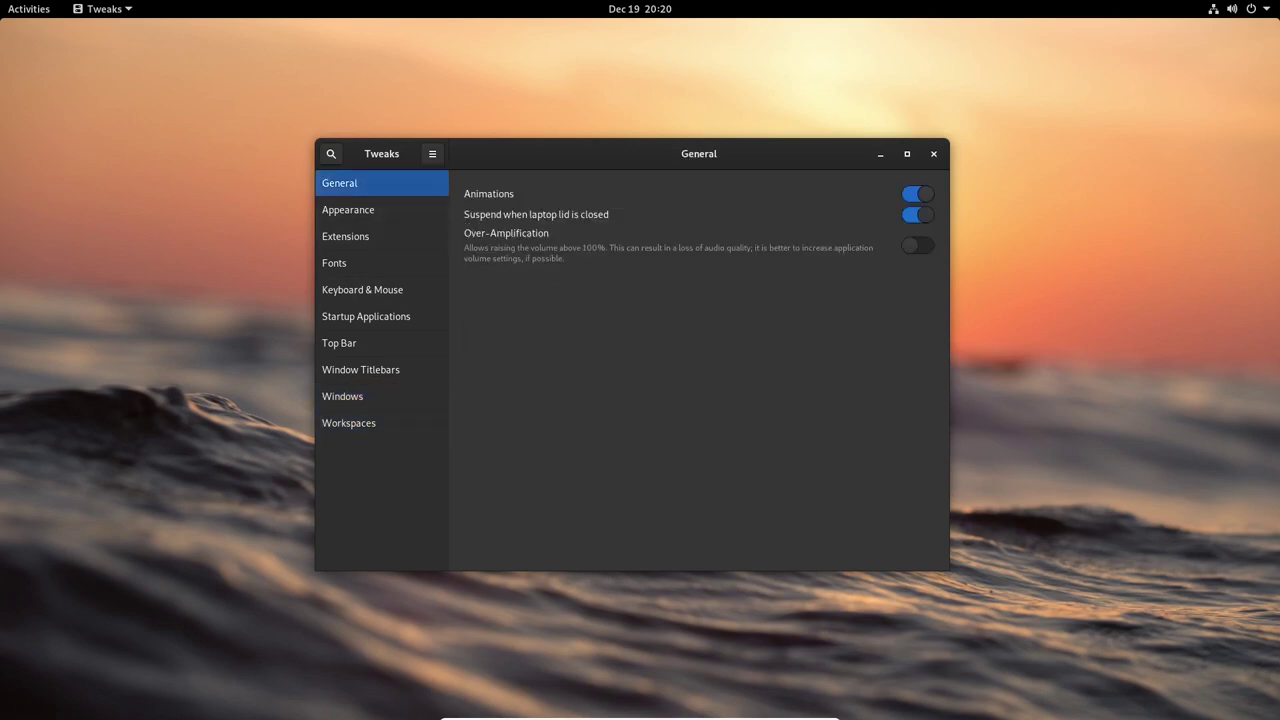
click(934, 154)
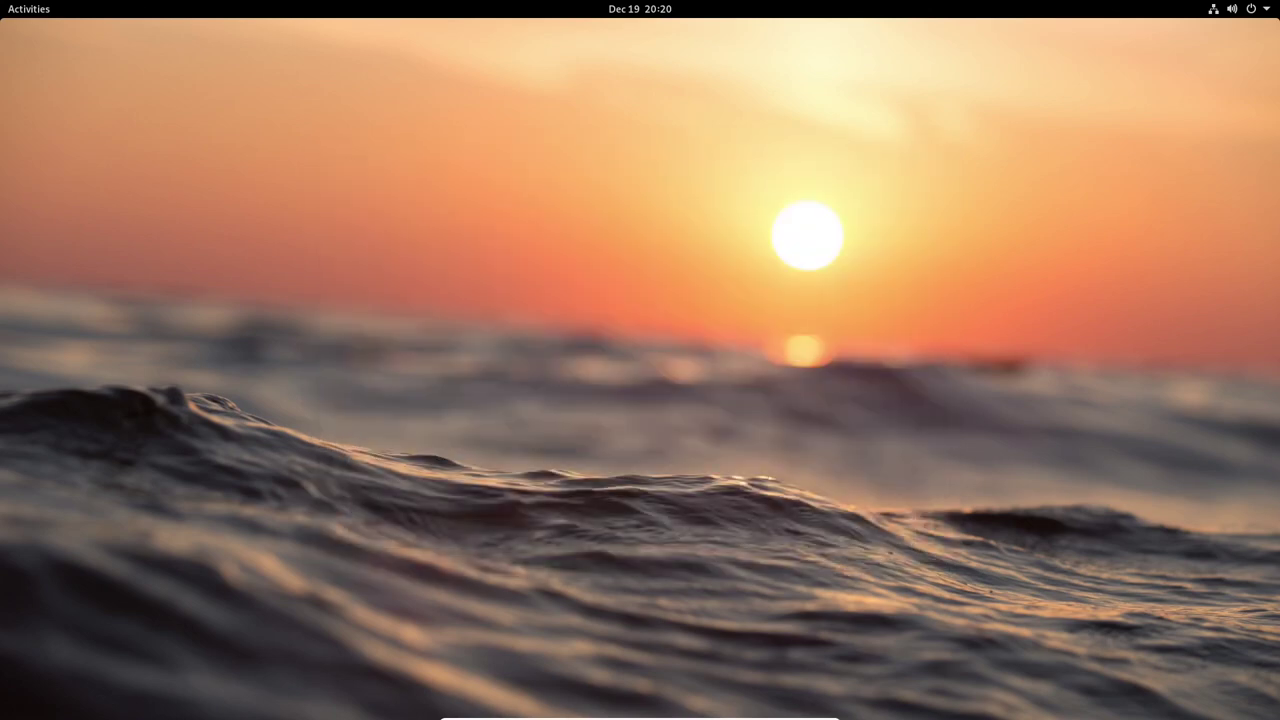
Try the blue-grey Debian swirl wallpaper, set the teal one with the small swirl as desktop background, and close the Background settings.
right_click(336, 113)
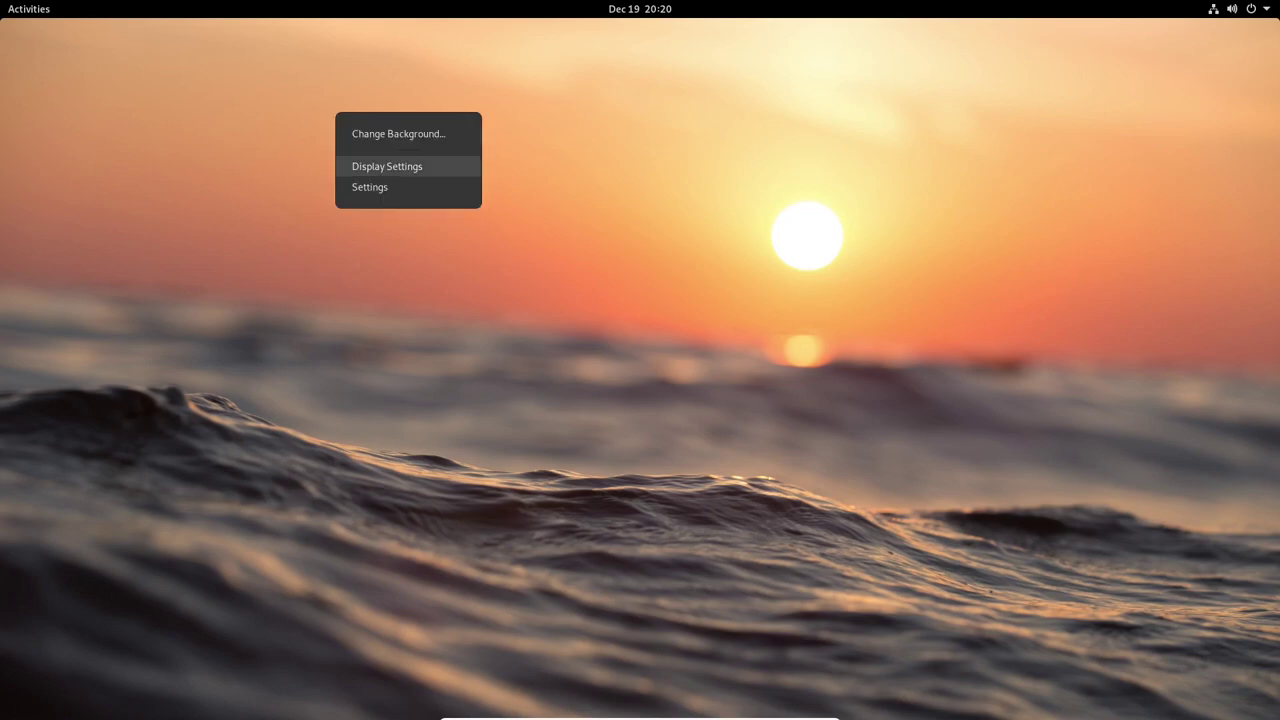
click(400, 132)
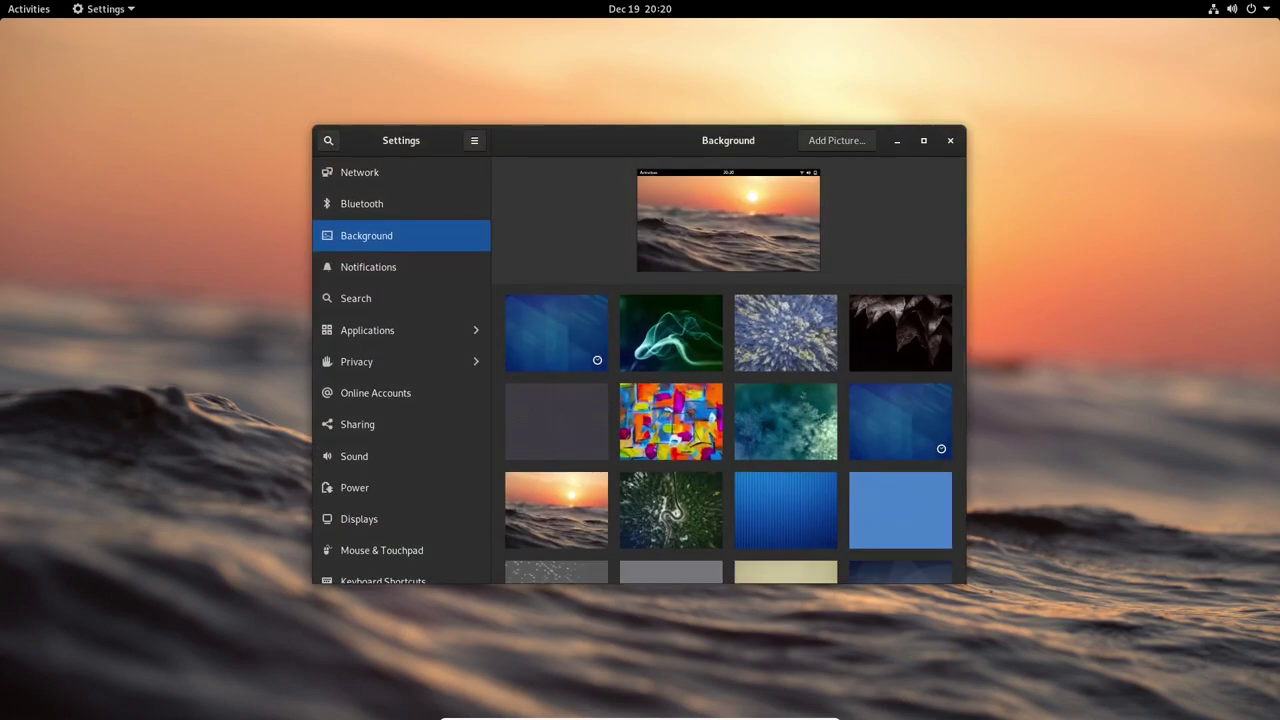
scroll(736, 434, down, 3)
scroll(736, 434, down, 1)
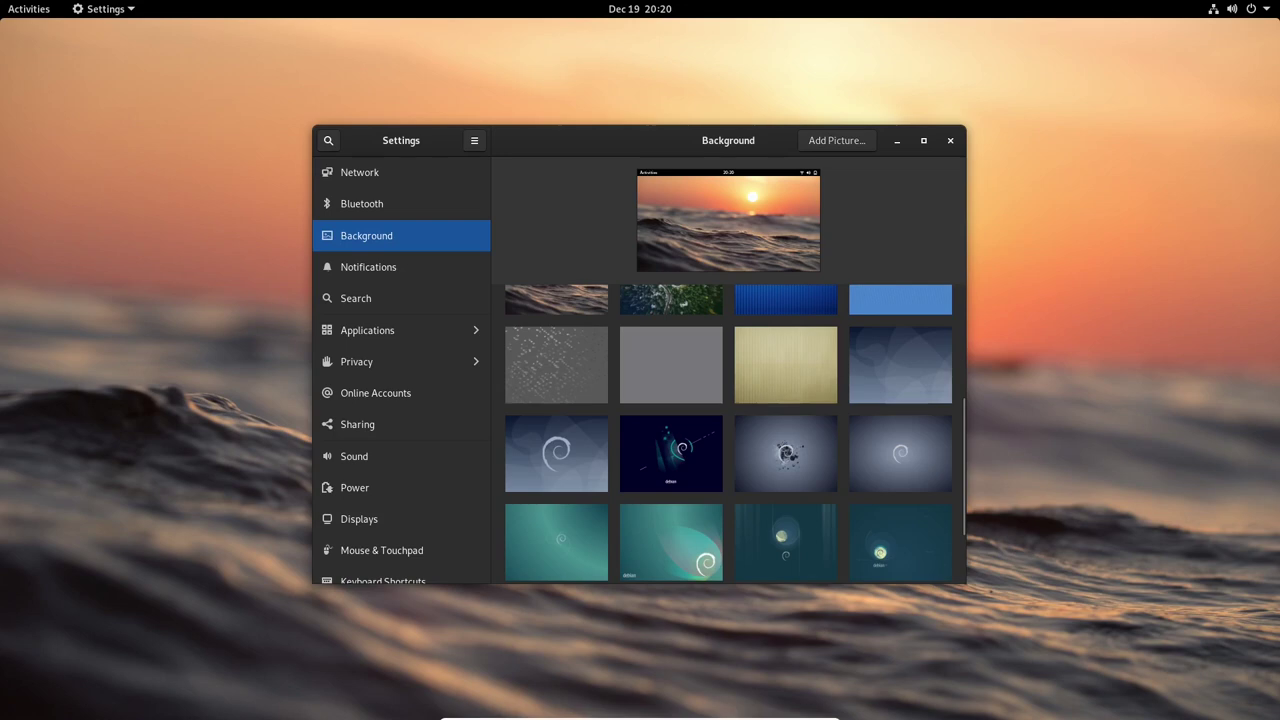
click(556, 454)
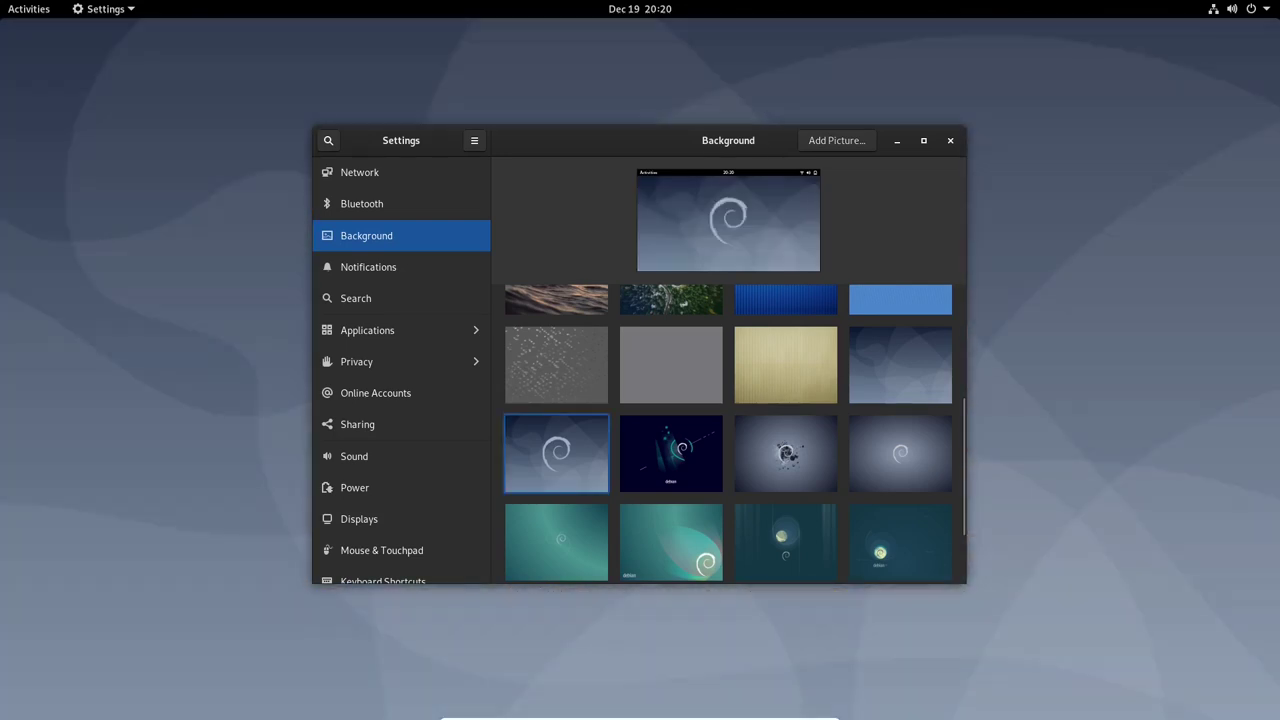
click(556, 542)
click(950, 141)
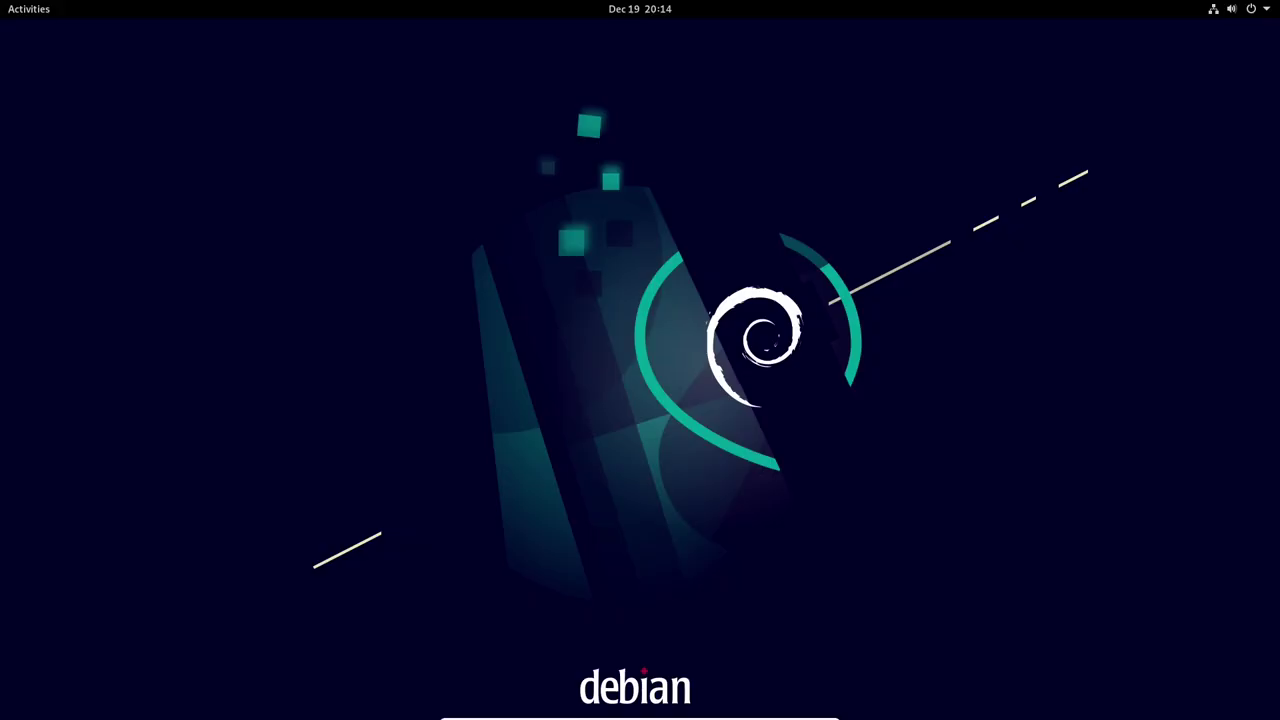
Launch Files from the full application list and move its window toward the middle of the desktop.
click(28, 9)
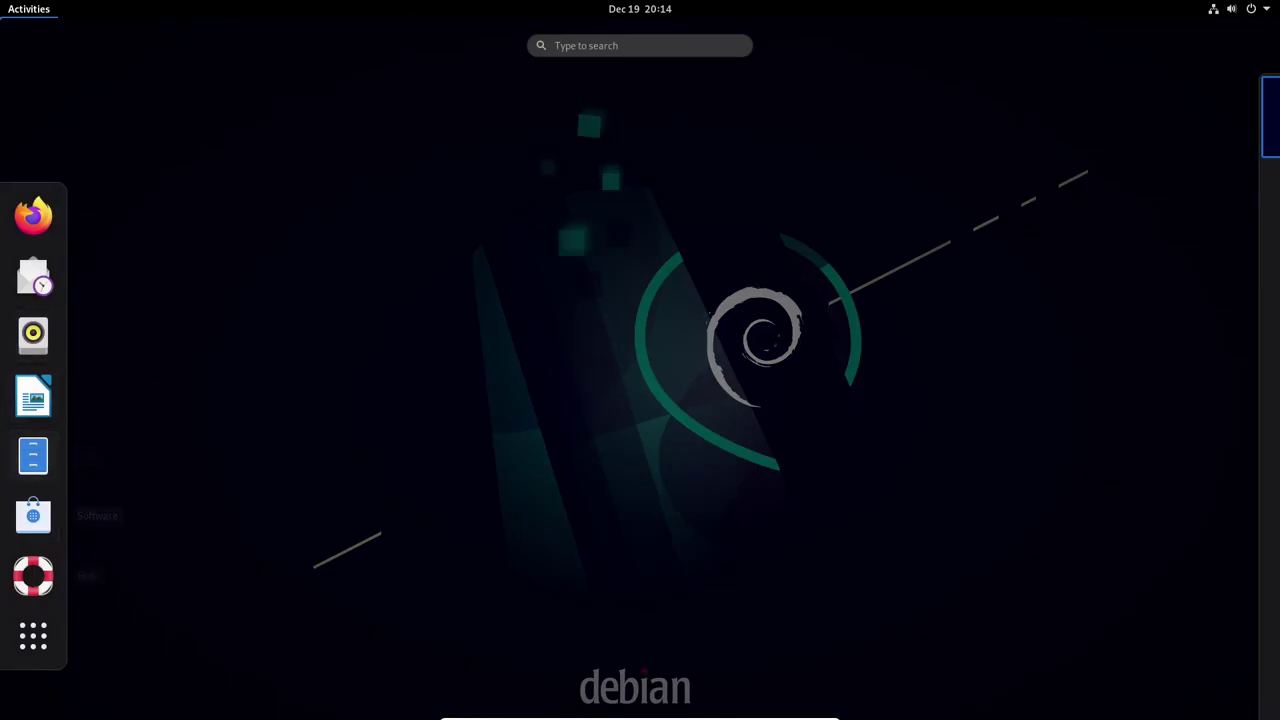
click(33, 635)
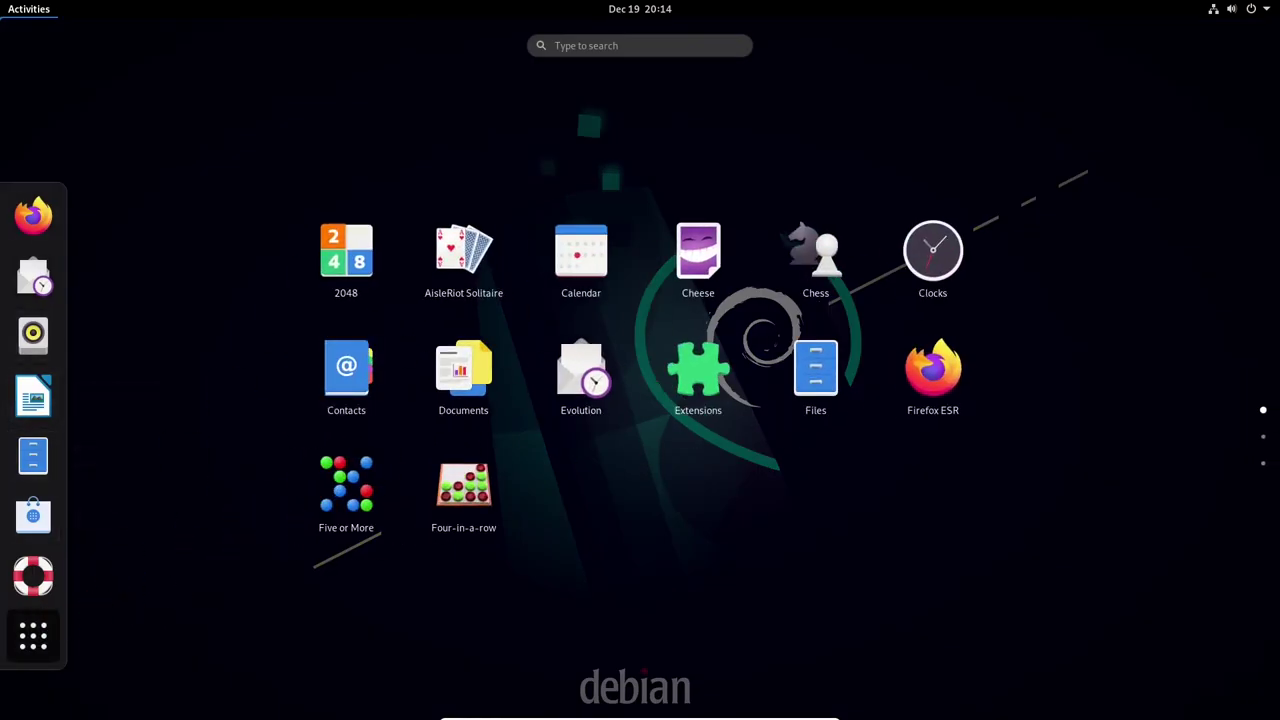
click(815, 375)
drag(510, 160, 723, 140)
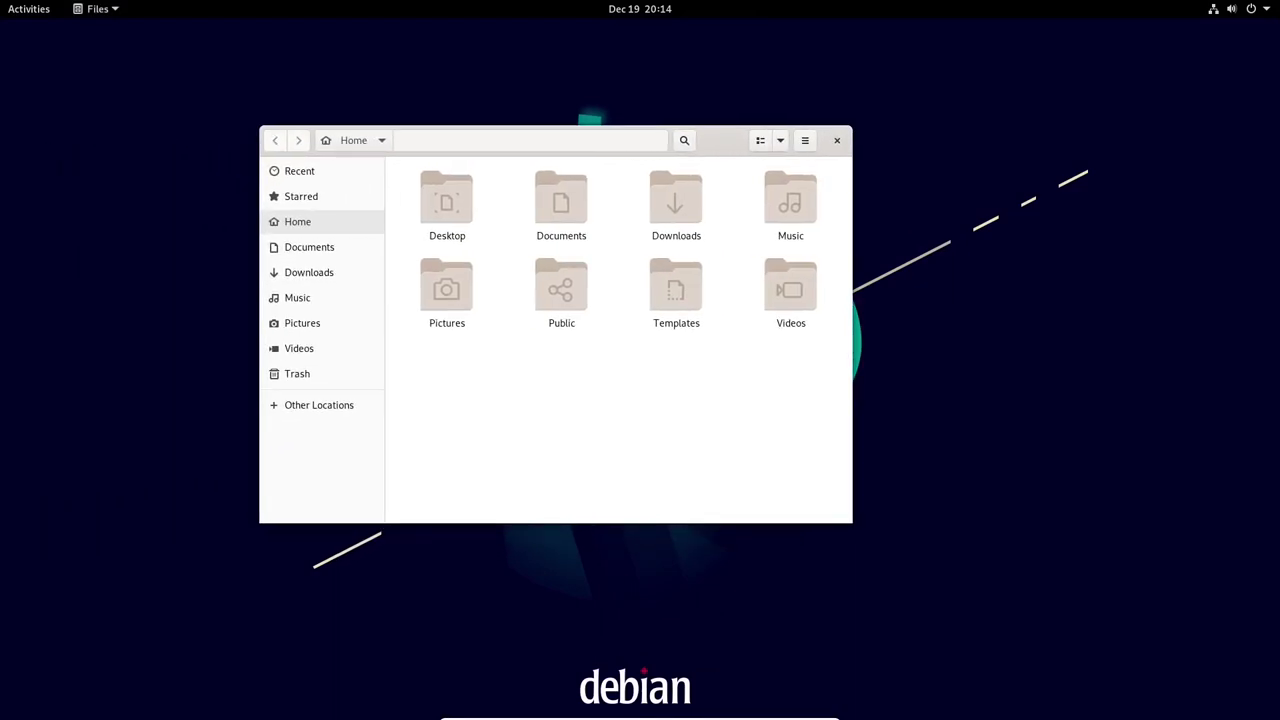
Check the About information of Files, reposition the window and close the file manager.
click(805, 141)
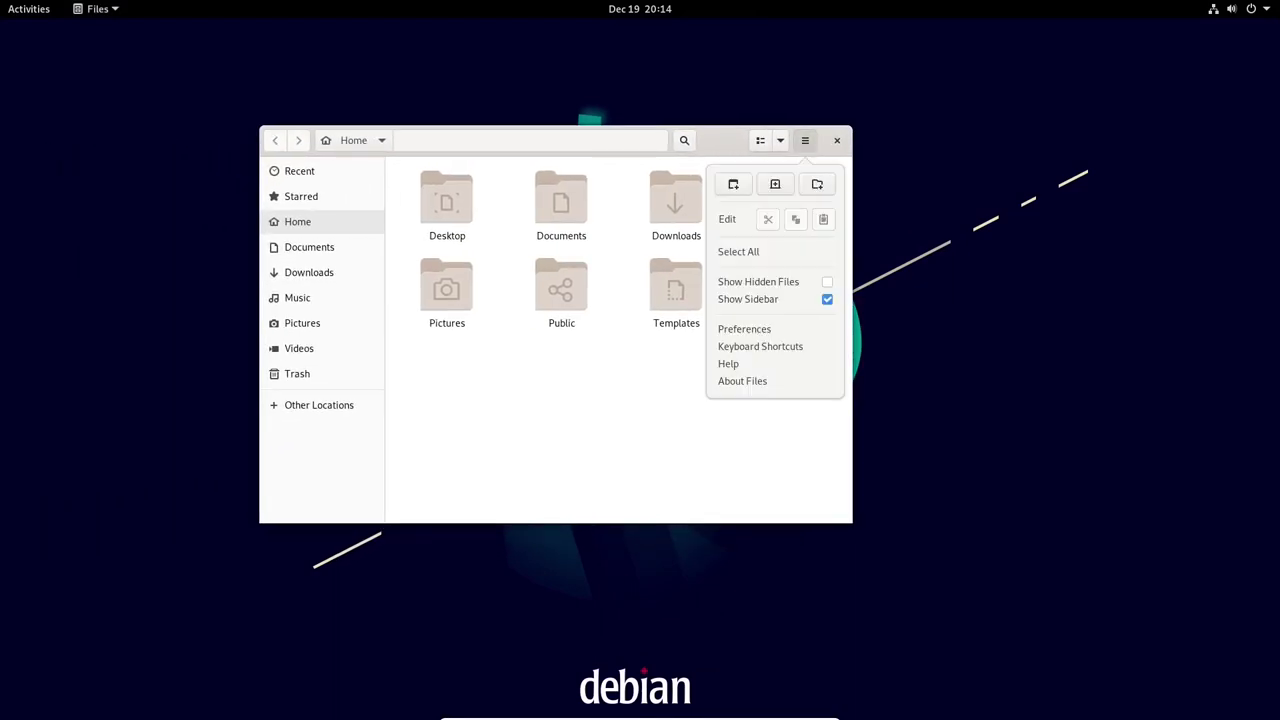
click(742, 381)
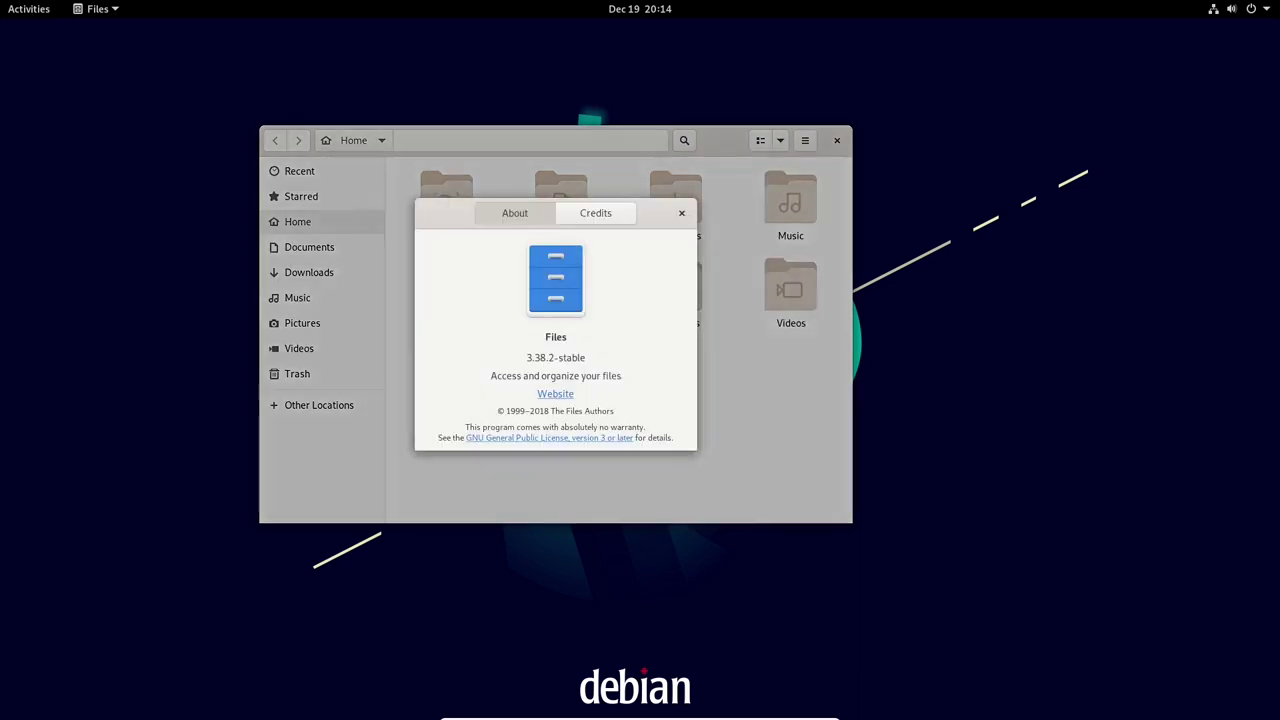
drag(654, 213, 793, 195)
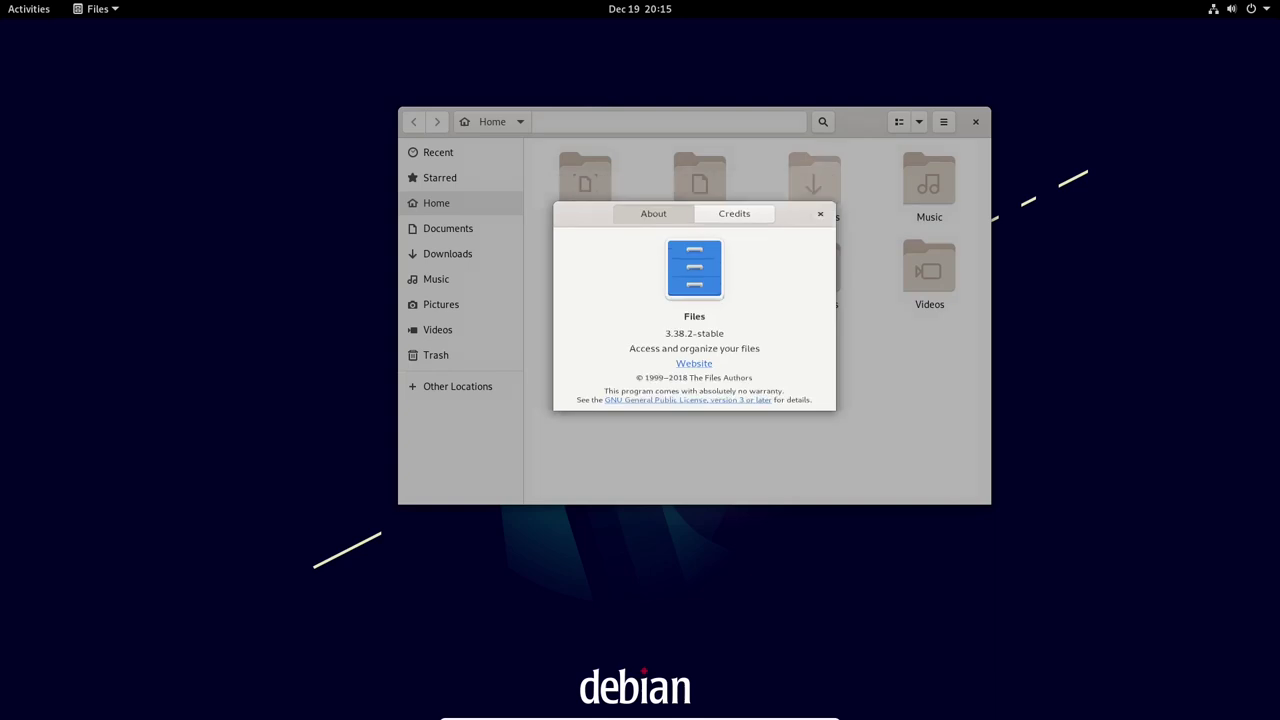
key(Escape)
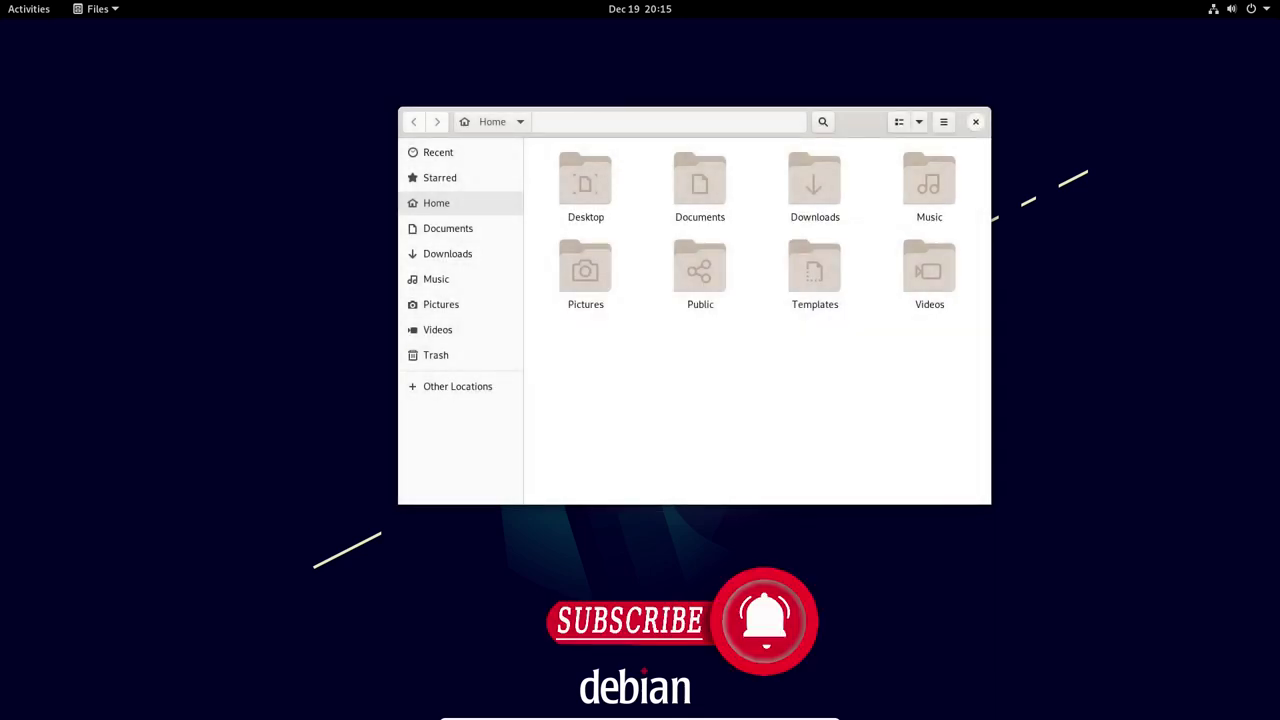
key(ctrl+q)
Open the desktop's context menu with the background and display options.
right_click(563, 194)
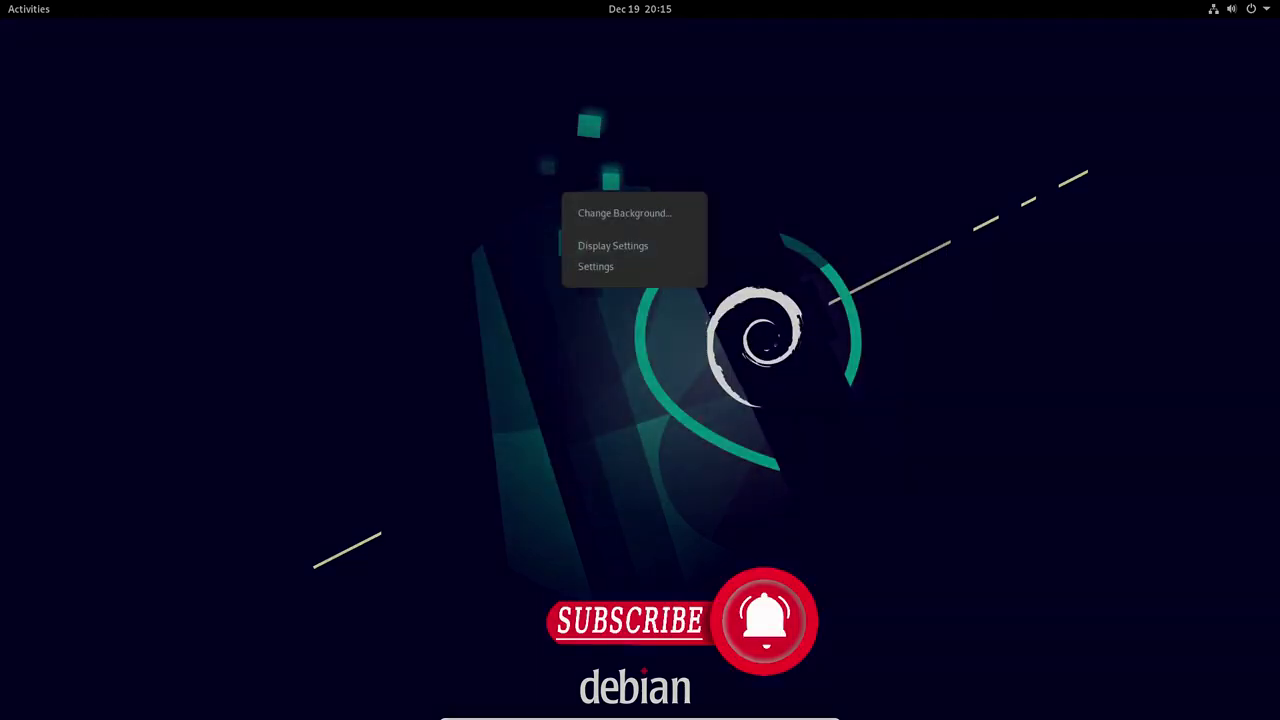